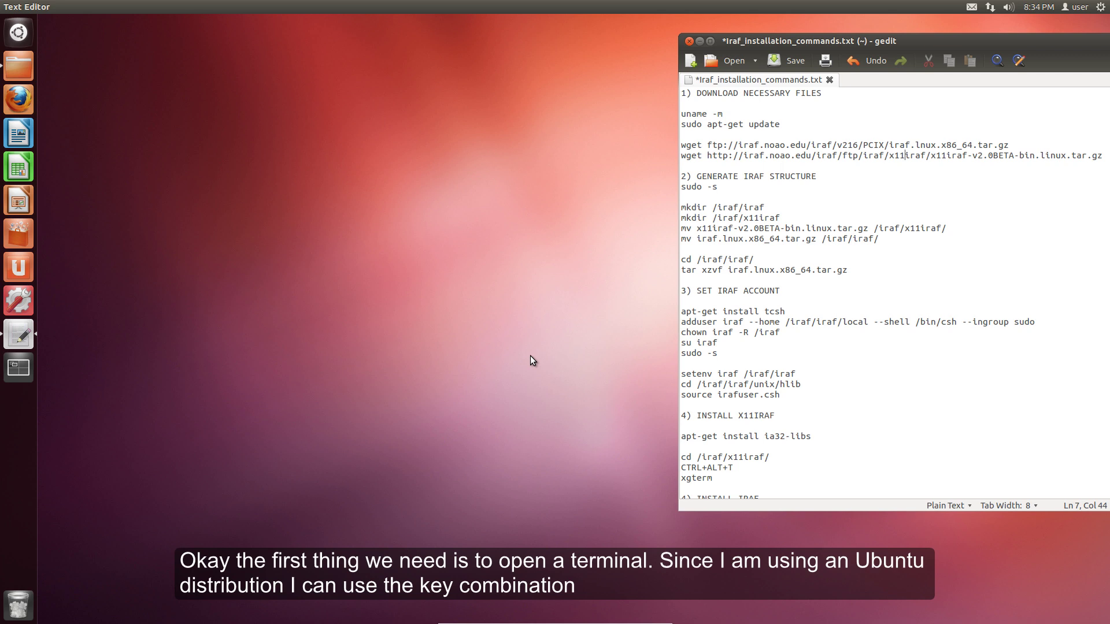
Open a terminal and confirm the system architecture is x86_64 with uname -m.
{"action": "key", "text": "ctrl+alt+t"}
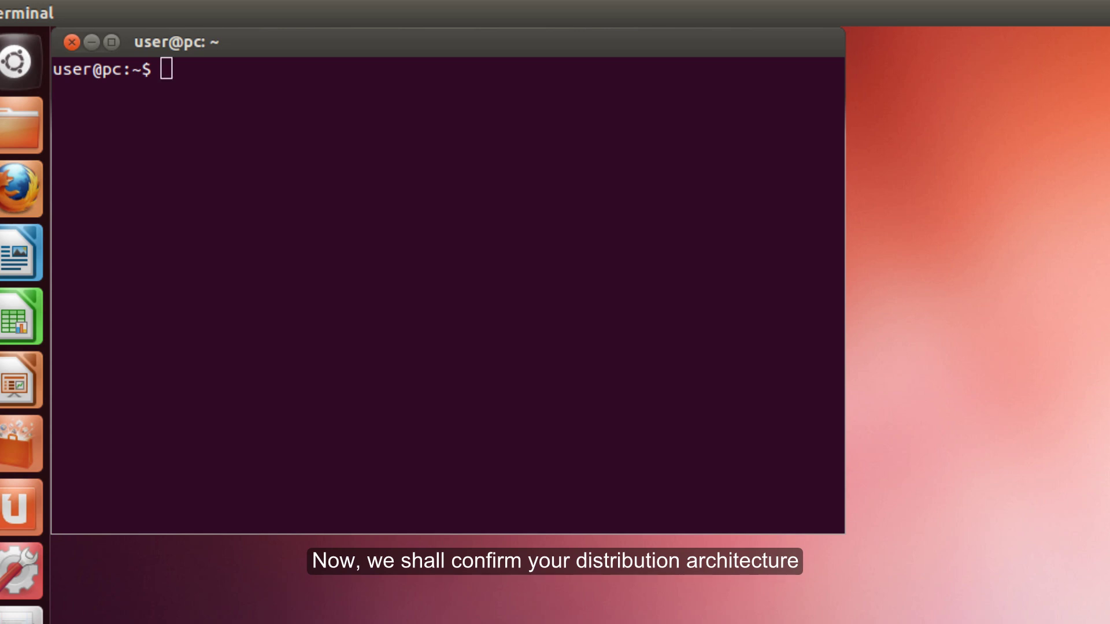
{"action": "key", "text": "alt+Tab"}
{"action": "left_click", "coordinate": [183, 86]}
{"action": "type", "text": "uname -m"}
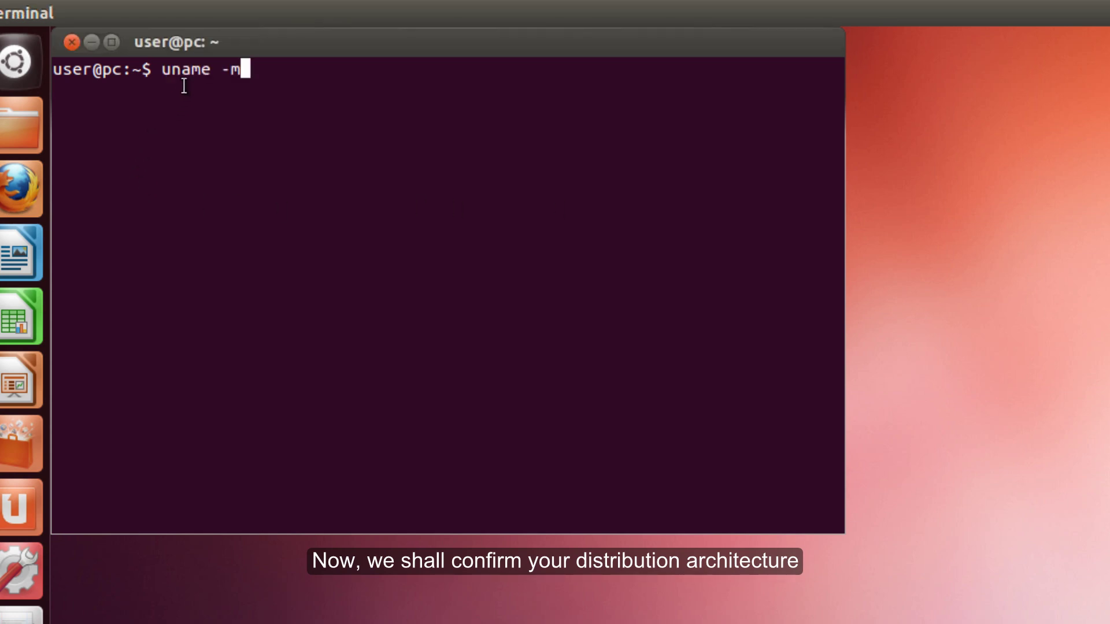
{"action": "key", "text": "Return"}
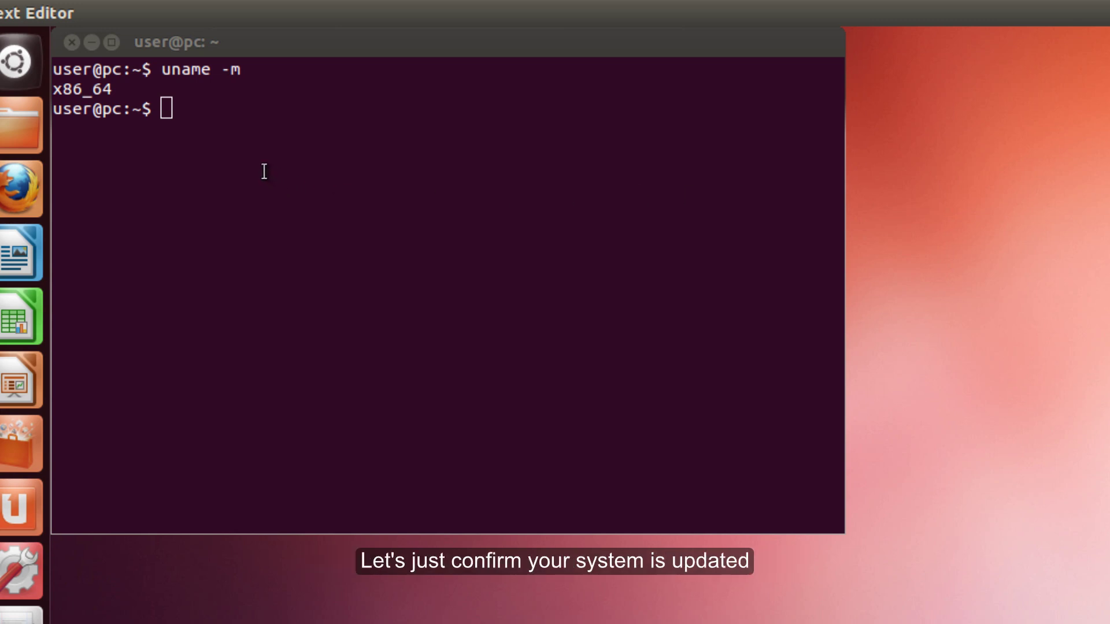
Refresh the package lists with sudo apt-get update, then launch Firefox.
{"action": "left_click", "coordinate": [242, 143]}
{"action": "type", "text": "sudo apt-get update"}
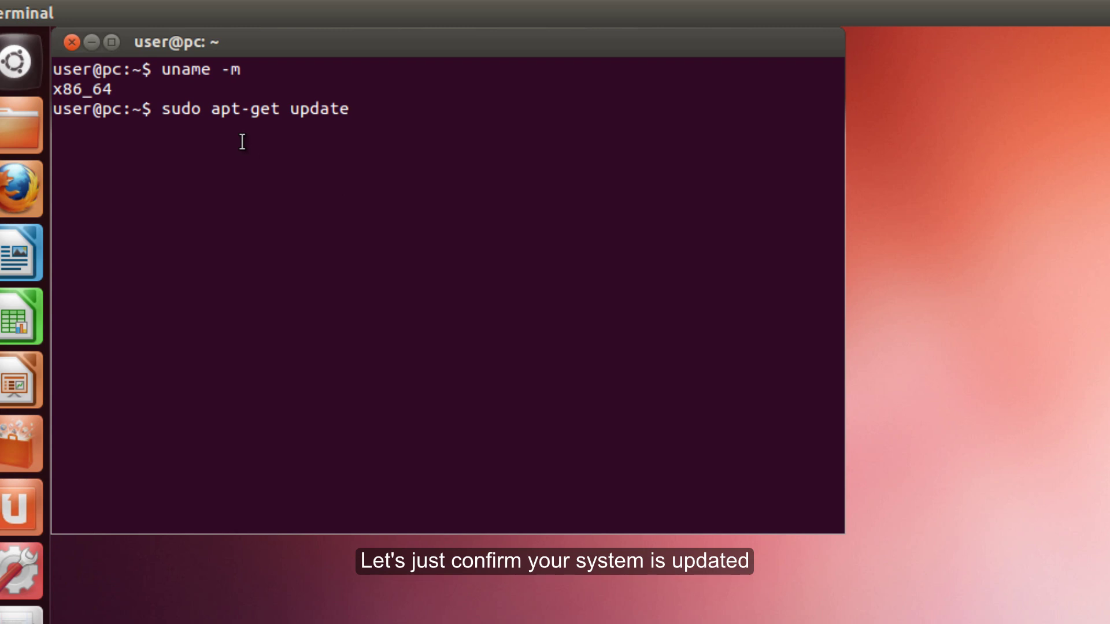
{"action": "key", "text": "Return"}
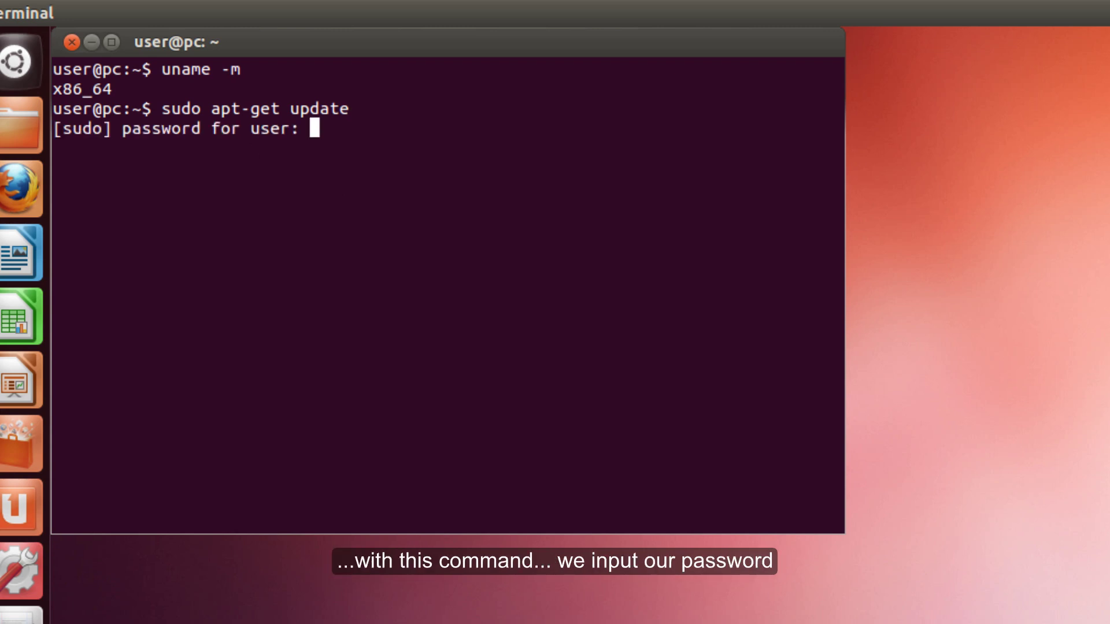
{"action": "key", "text": "Return"}
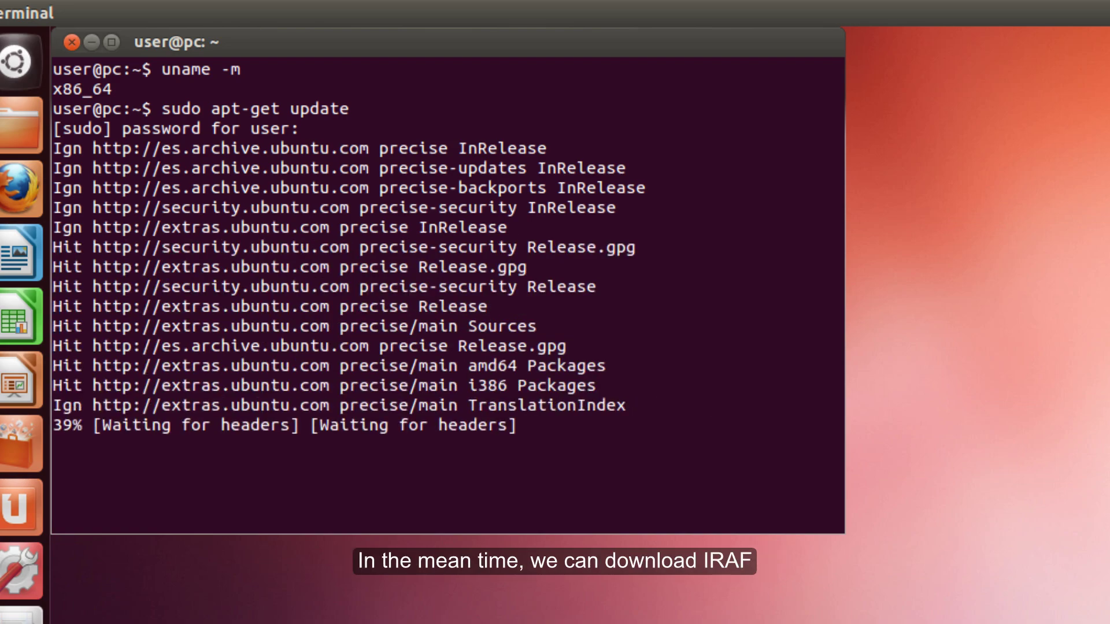
{"action": "left_click", "coordinate": [7, 190]}
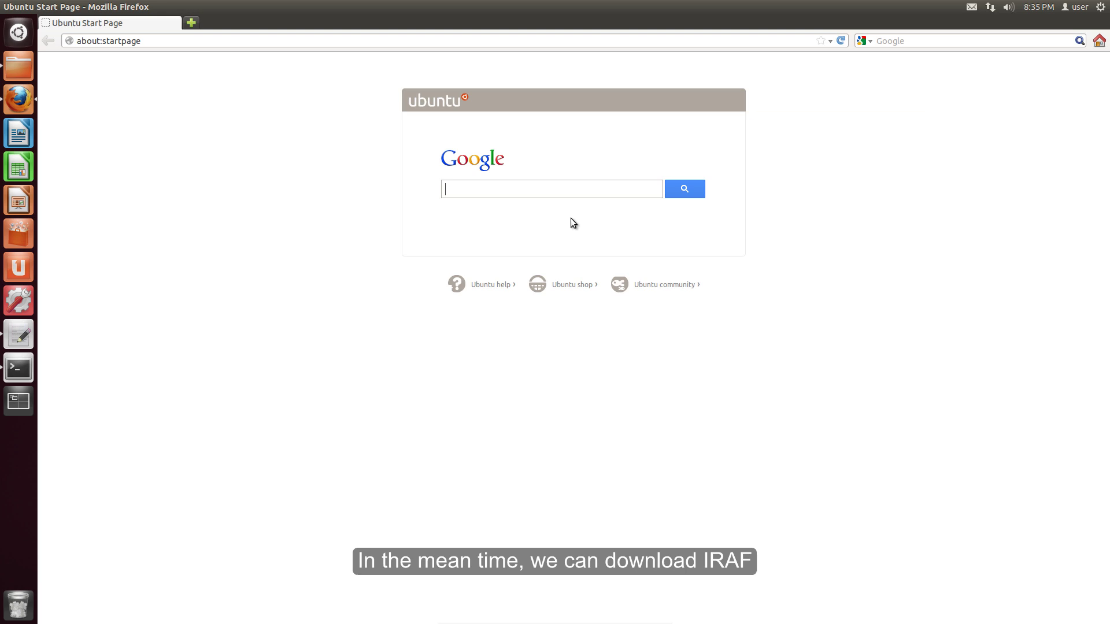
Search Google for 'iraf' and open the IRAF Project Home Page.
{"action": "left_click", "coordinate": [546, 190]}
{"action": "type", "text": "iraf"}
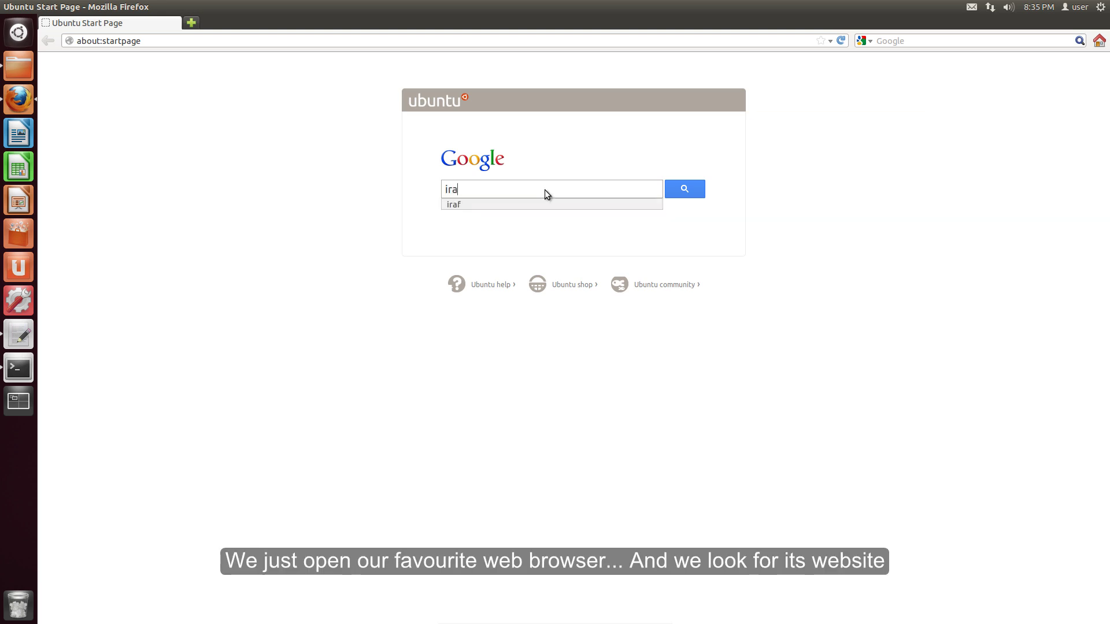
{"action": "key", "text": "Return"}
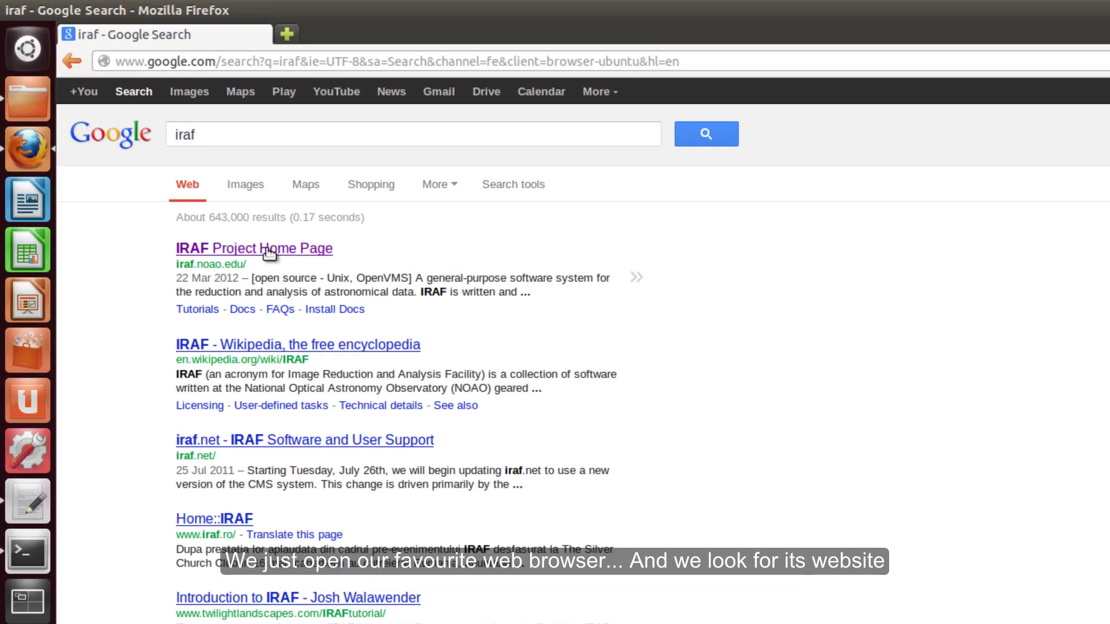
{"action": "left_click", "coordinate": [265, 249]}
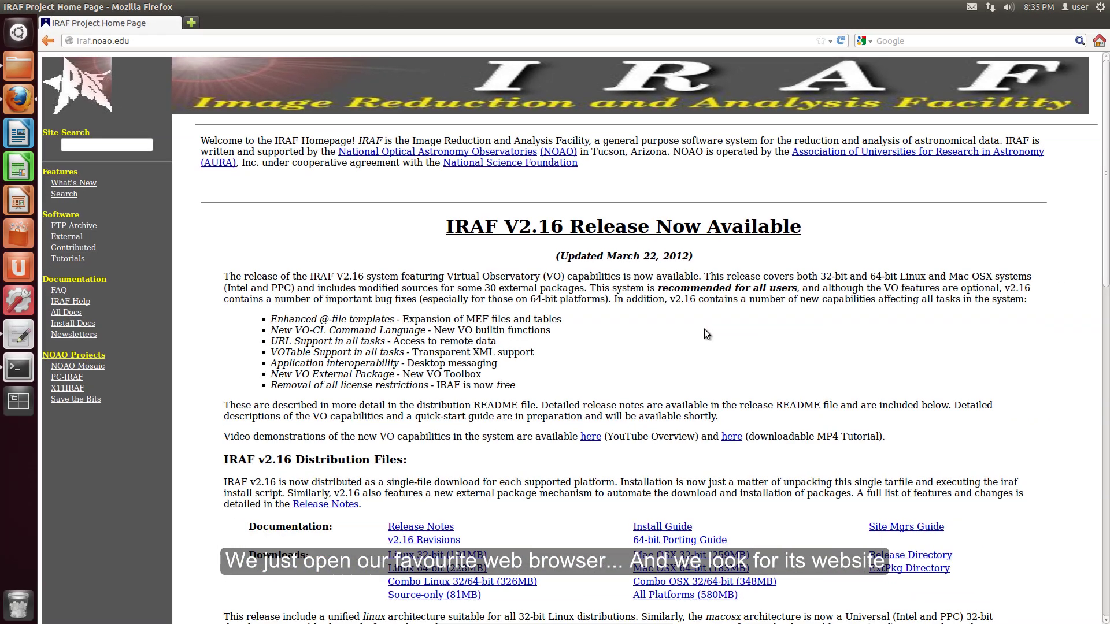
Download and save the Linux 64-bit (228MB) IRAF V2.16 package.
{"action": "scroll", "coordinate": [709, 335], "scroll_direction": "down", "scroll_amount": 5}
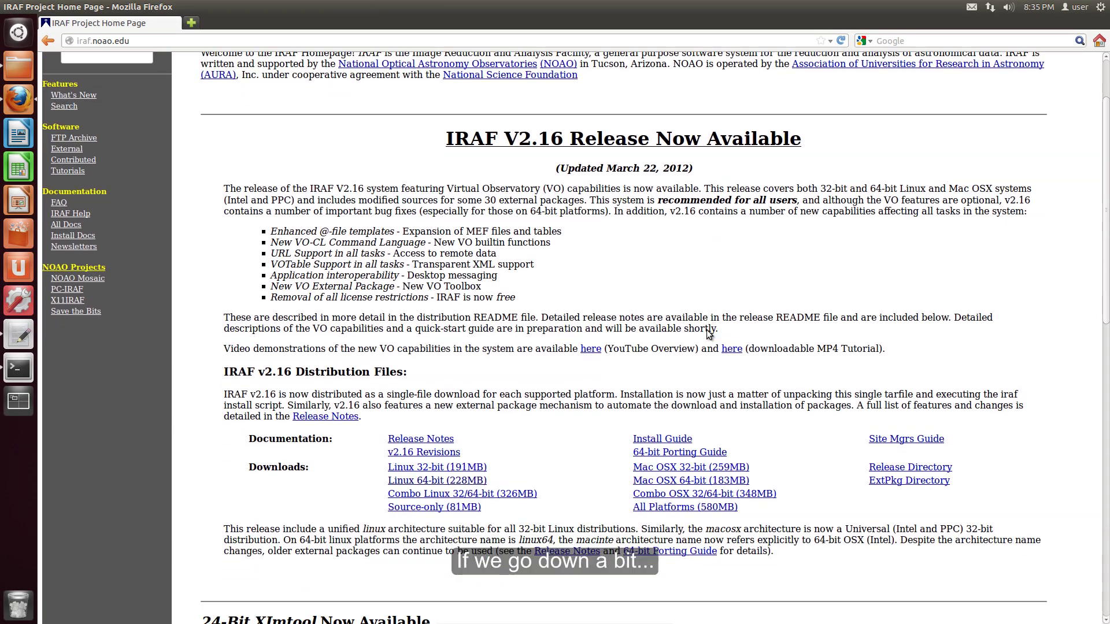
{"action": "scroll", "coordinate": [708, 330], "scroll_direction": "down", "scroll_amount": 5}
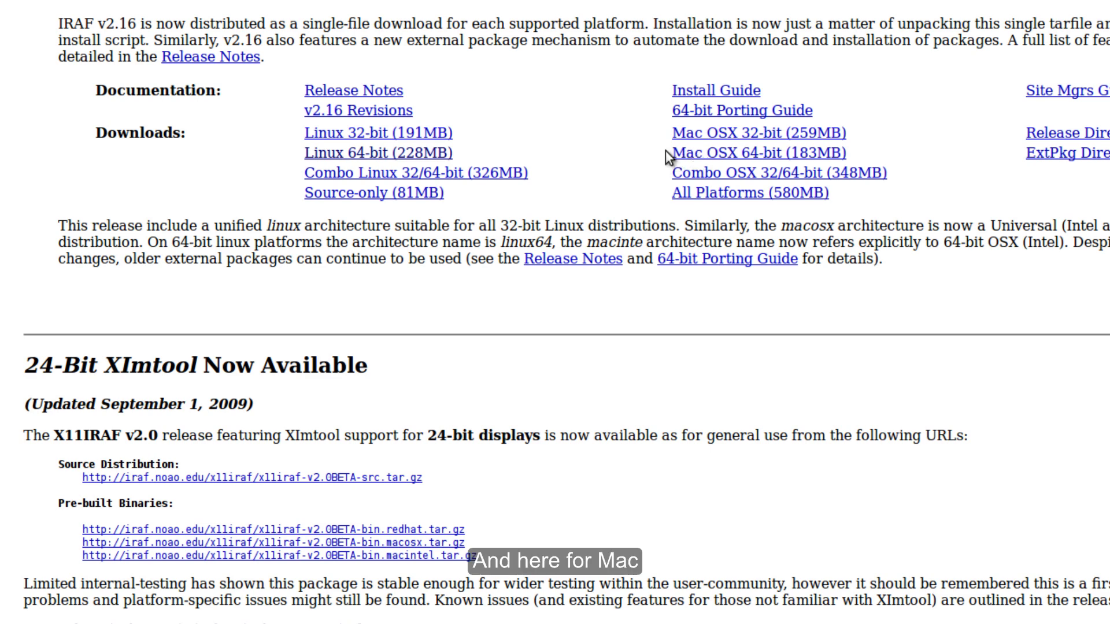
{"action": "left_click", "coordinate": [381, 155]}
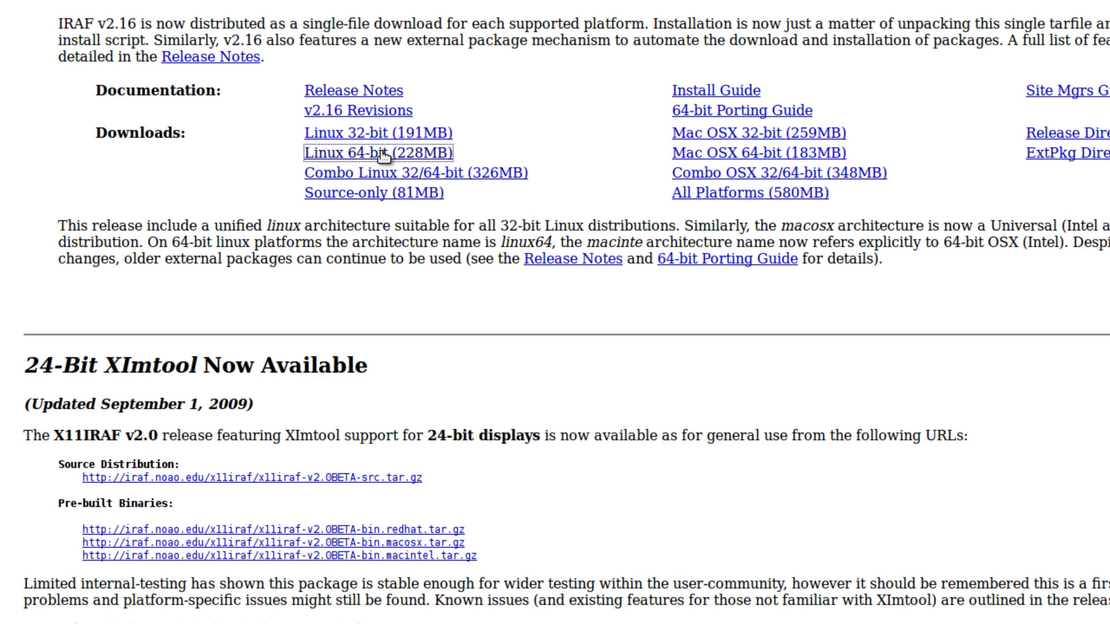
{"action": "left_click", "coordinate": [751, 446]}
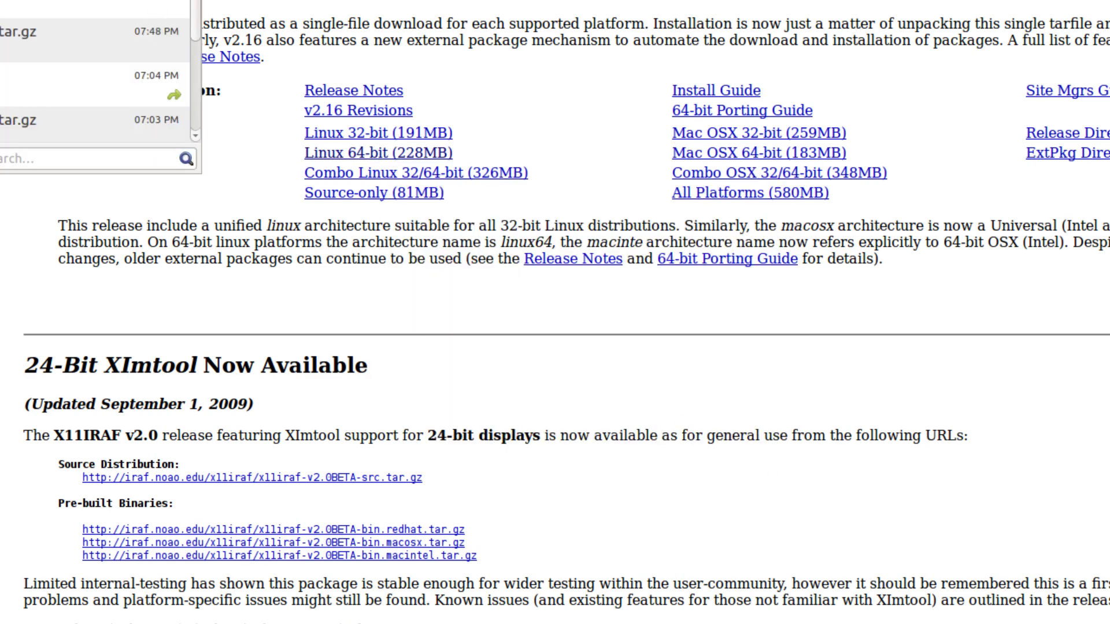
{"action": "left_click", "coordinate": [279, 218]}
{"action": "scroll", "coordinate": [279, 218], "scroll_direction": "down", "scroll_amount": 2}
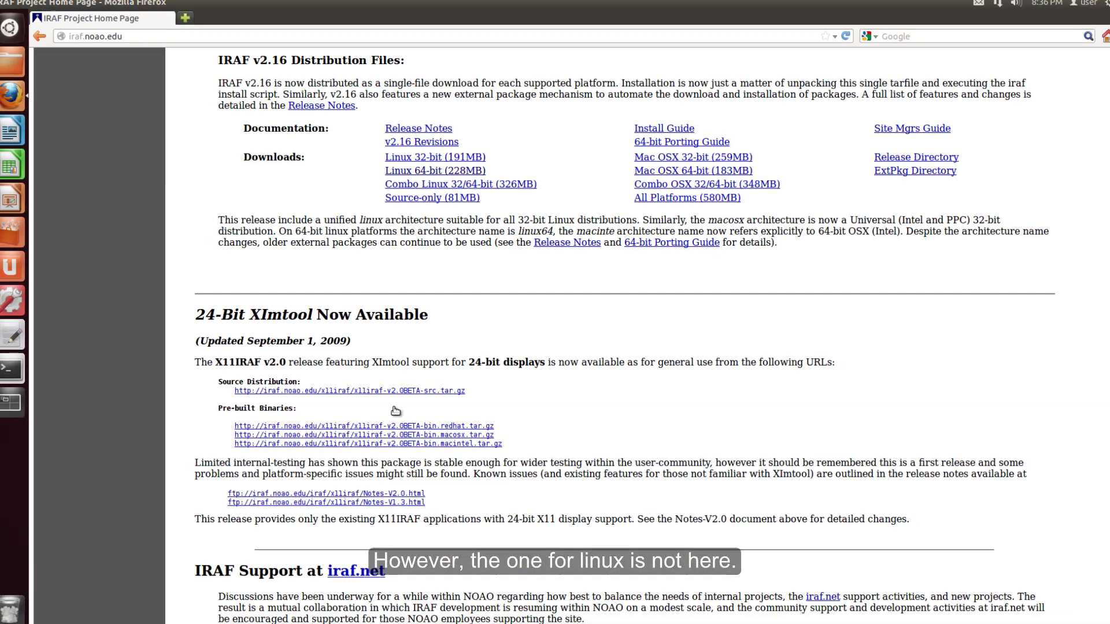
Go to iraf.noao.edu/x11iraf/ and save x11iraf-v2.0BETA-bin.linux.tar.gz.
{"action": "left_click", "coordinate": [155, 33]}
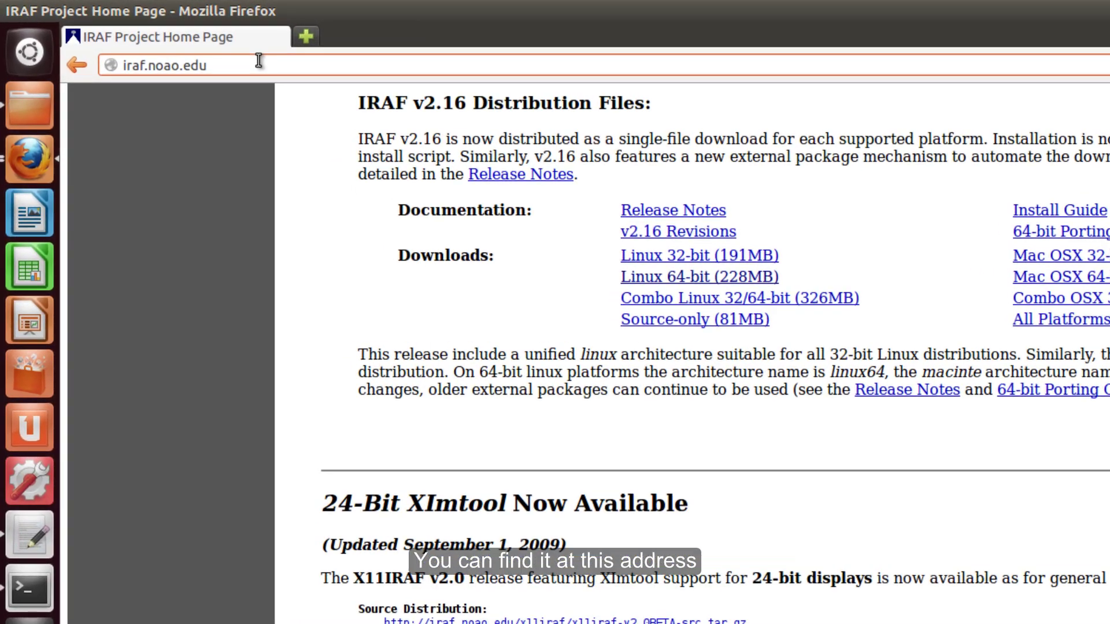
{"action": "type", "text": "/"}
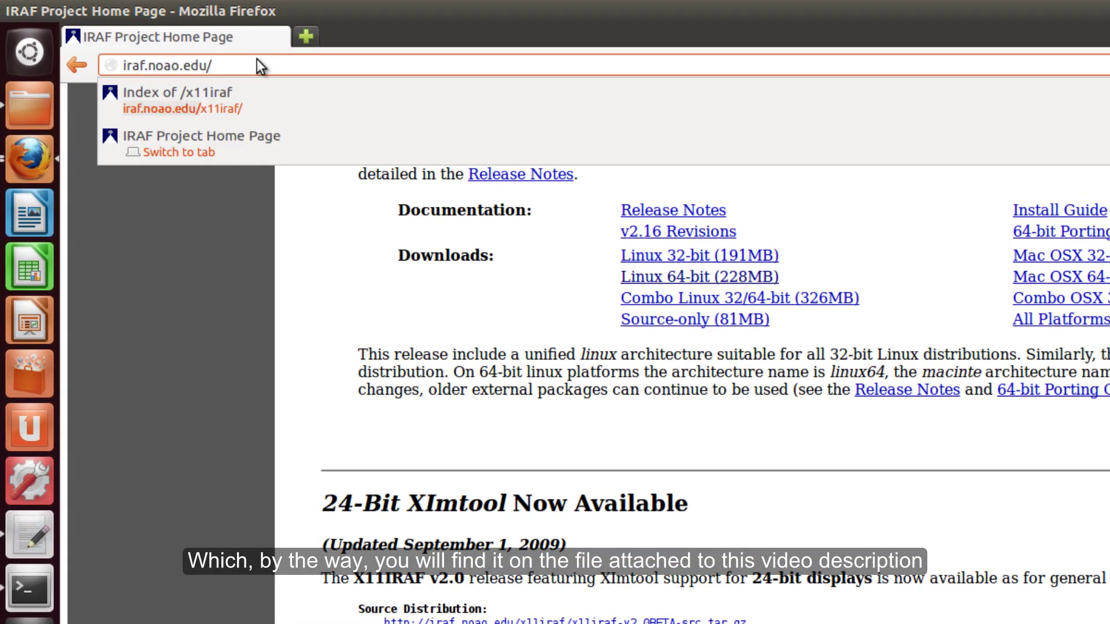
{"action": "type", "text": "x11iraf"}
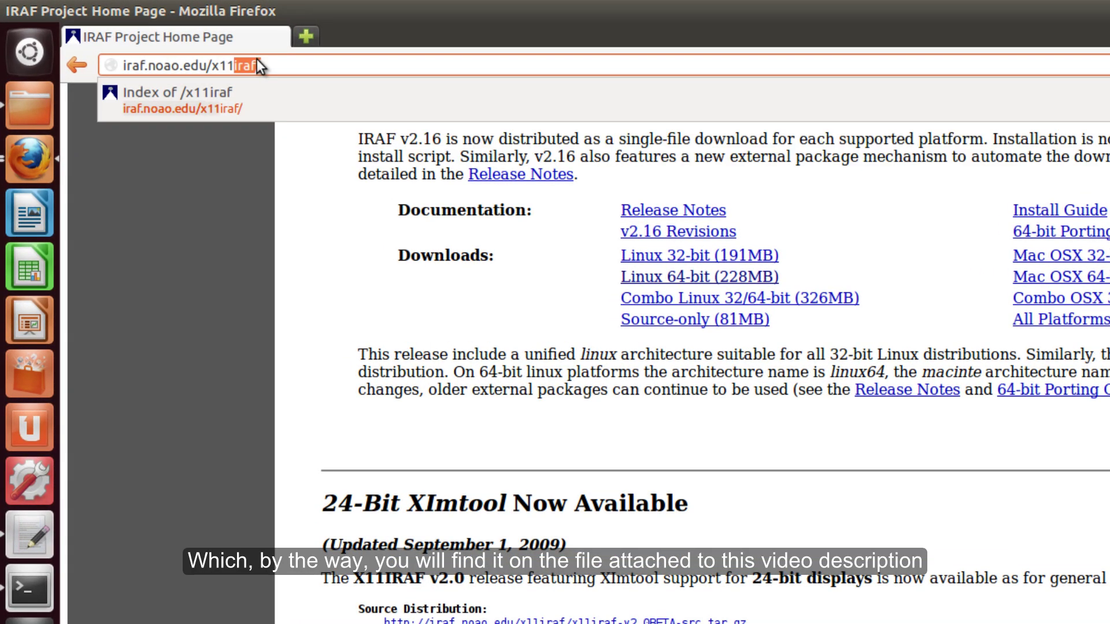
{"action": "key", "text": "Return"}
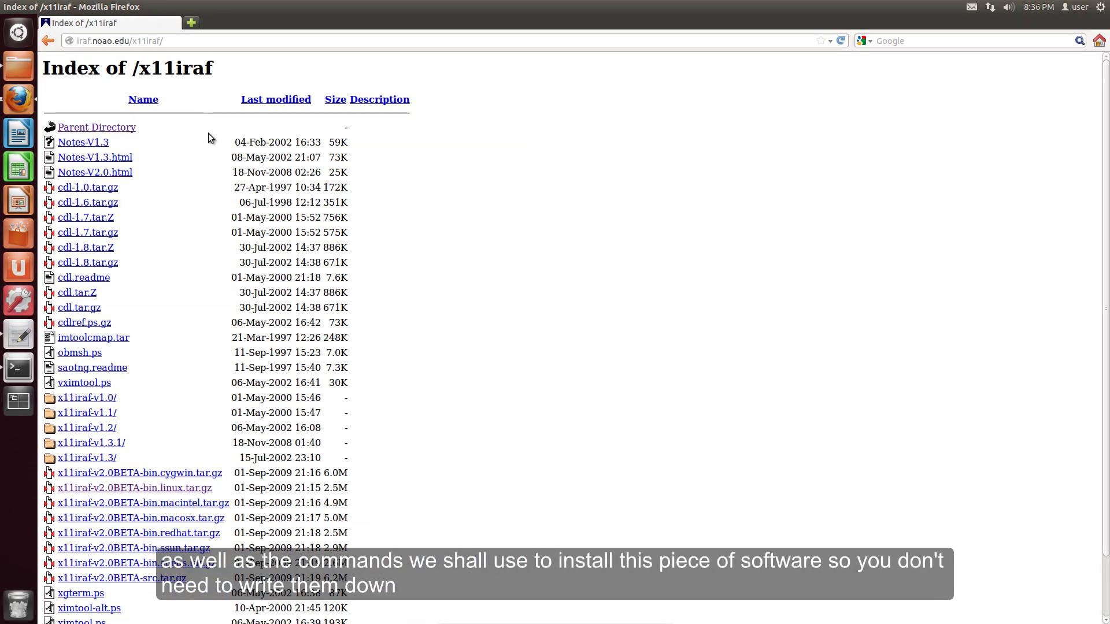
{"action": "scroll", "coordinate": [255, 245], "scroll_direction": "down", "scroll_amount": 1}
{"action": "scroll", "coordinate": [256, 245], "scroll_direction": "down", "scroll_amount": 3}
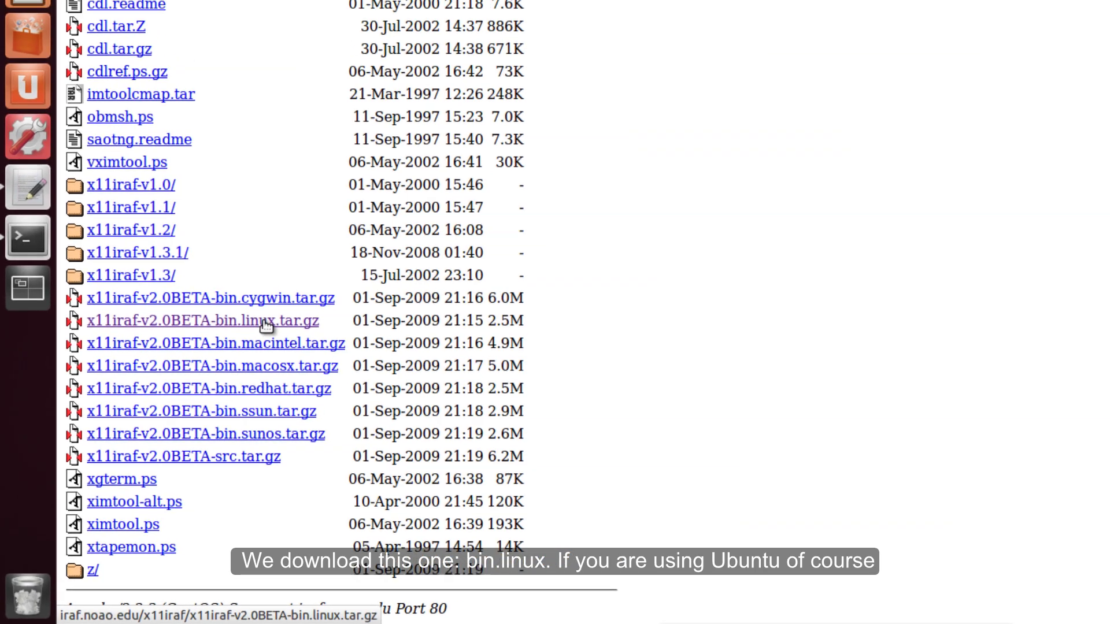
{"action": "left_click", "coordinate": [195, 403]}
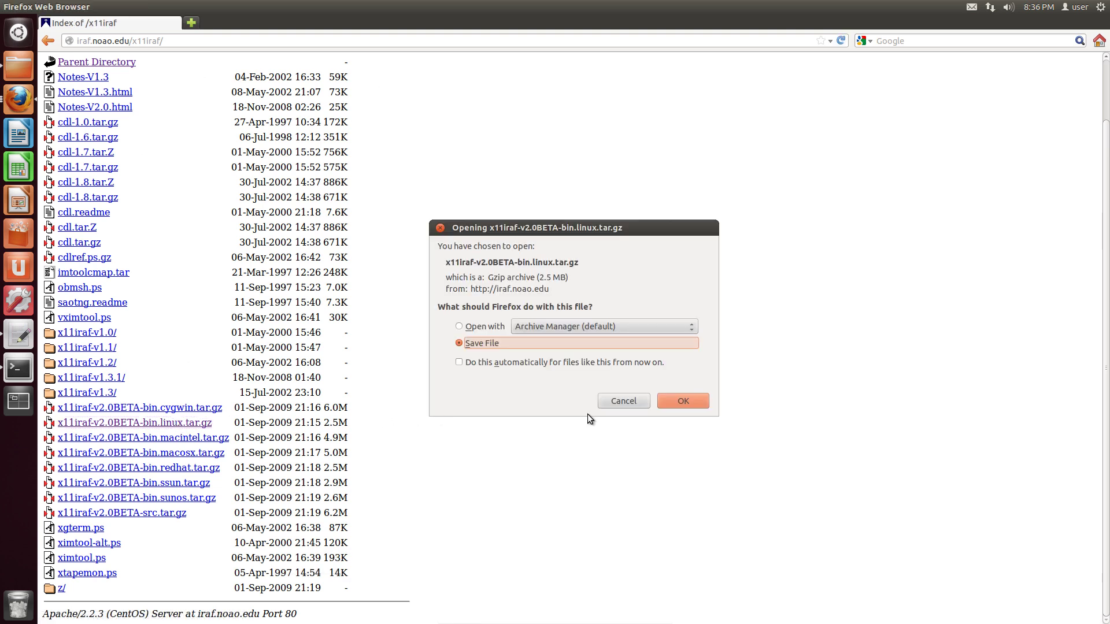
{"action": "left_click", "coordinate": [692, 400]}
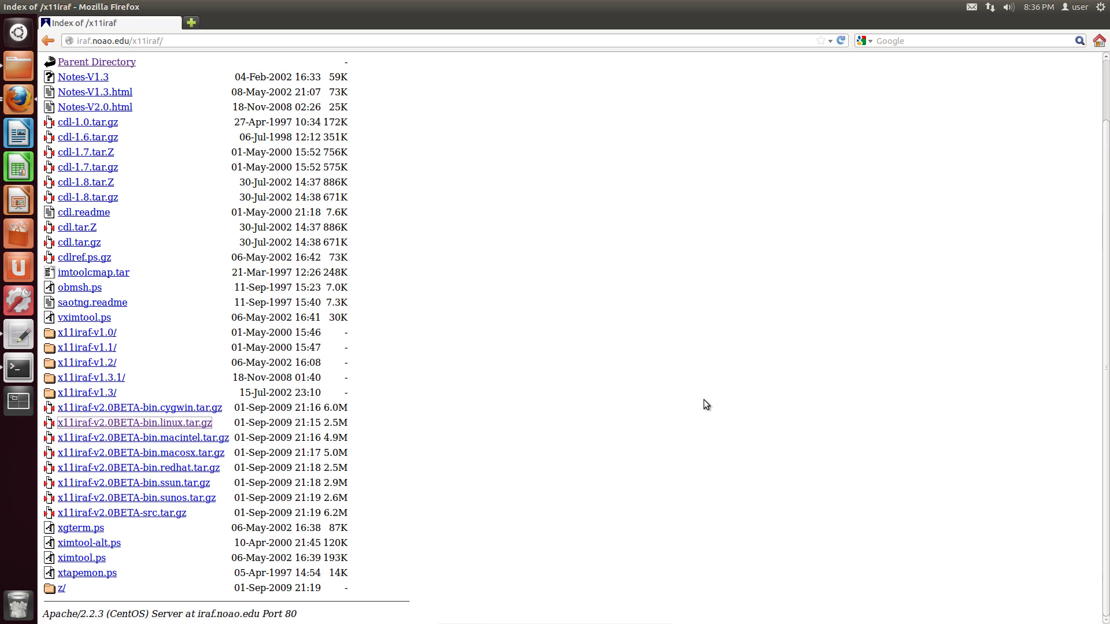
Minimize Firefox and the Downloads window.
{"action": "mouse_move", "coordinate": [20, 6]}
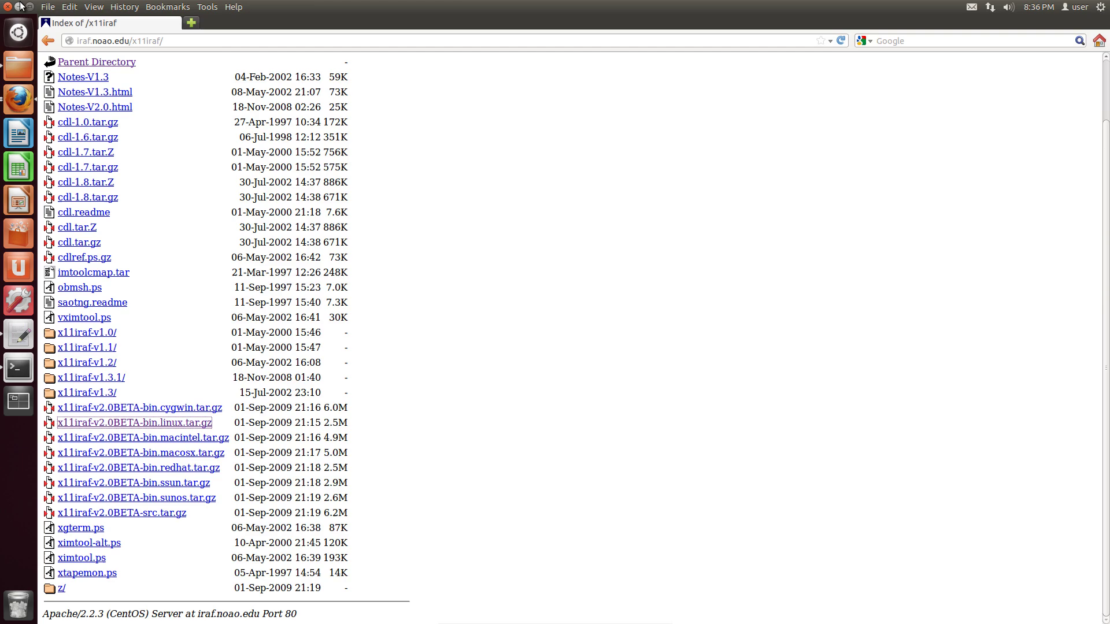
{"action": "left_click", "coordinate": [20, 6]}
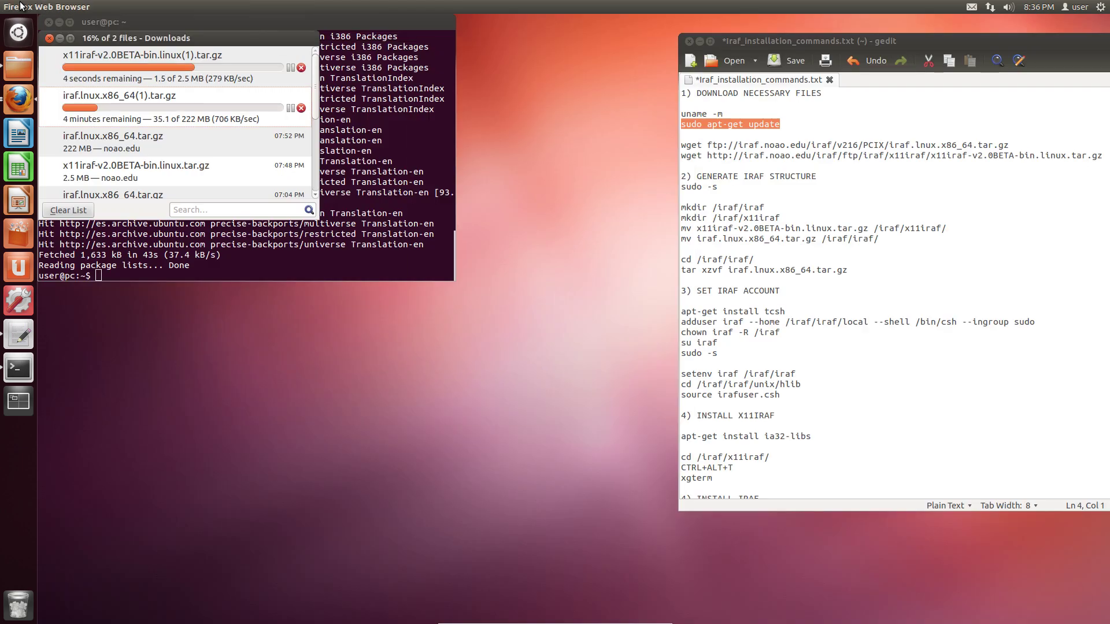
{"action": "left_click", "coordinate": [61, 38]}
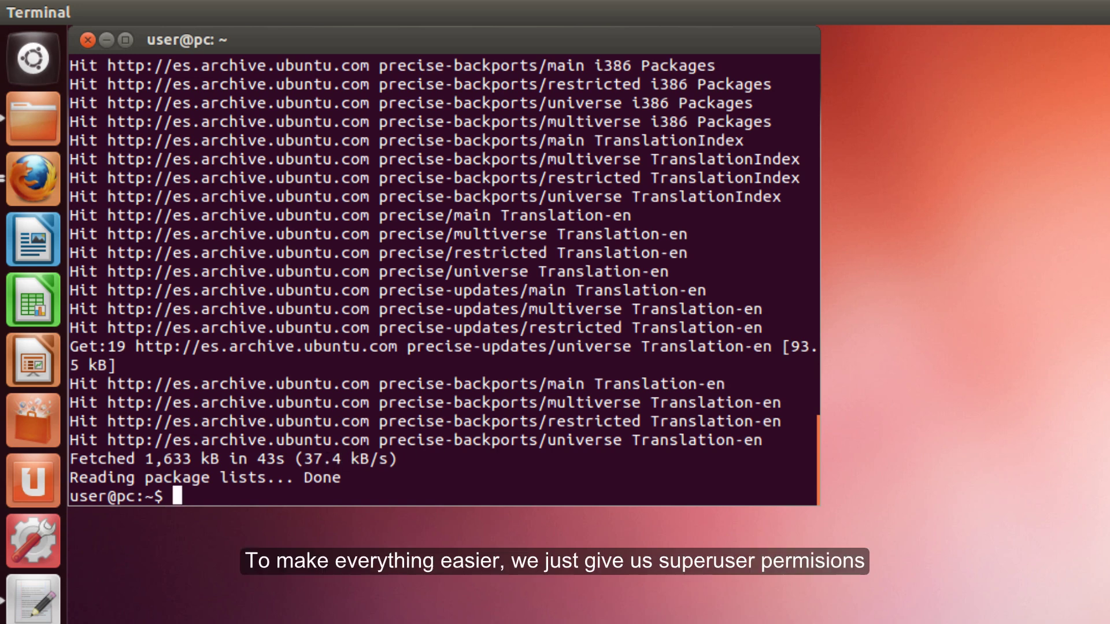
Open a root shell with sudo -s and create the /iraf folder.
{"action": "type", "text": "sudo -s"}
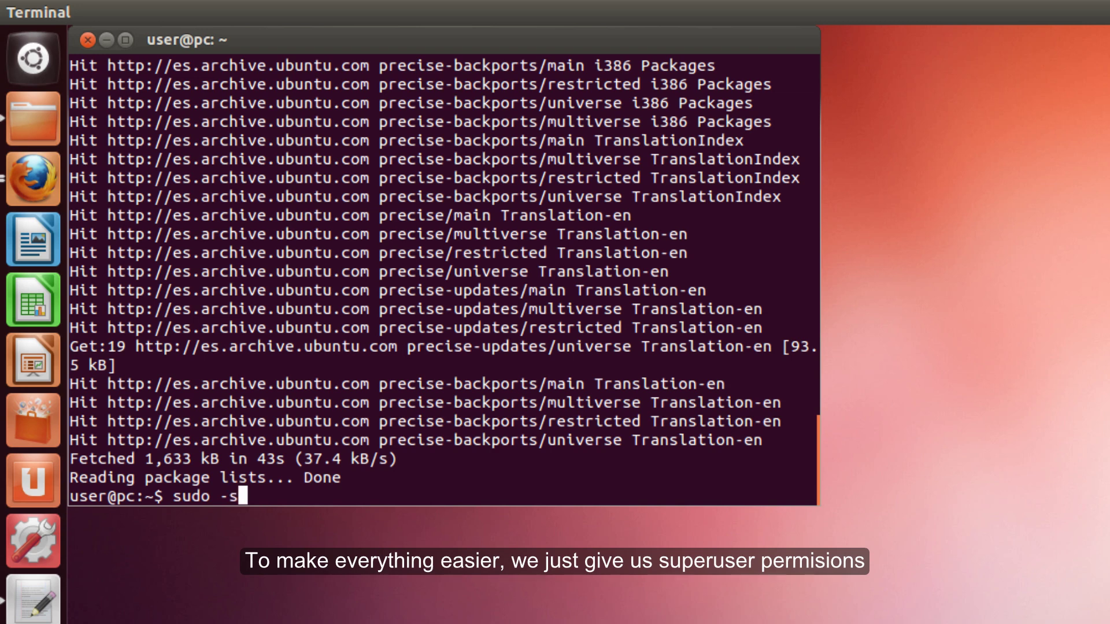
{"action": "key", "text": "Return"}
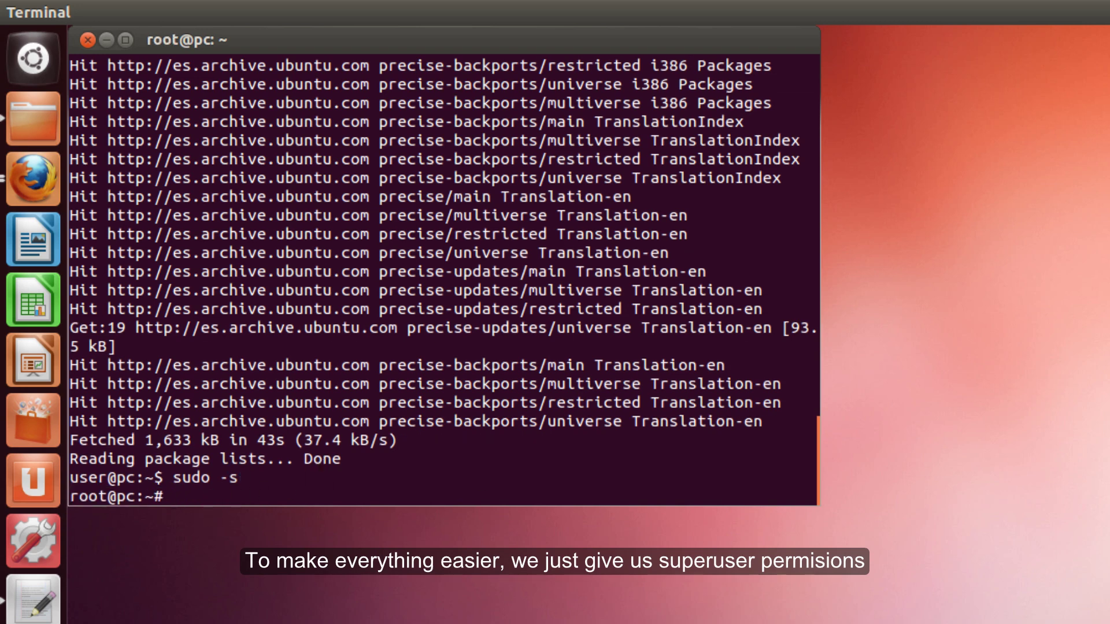
{"action": "key", "text": "alt+Tab"}
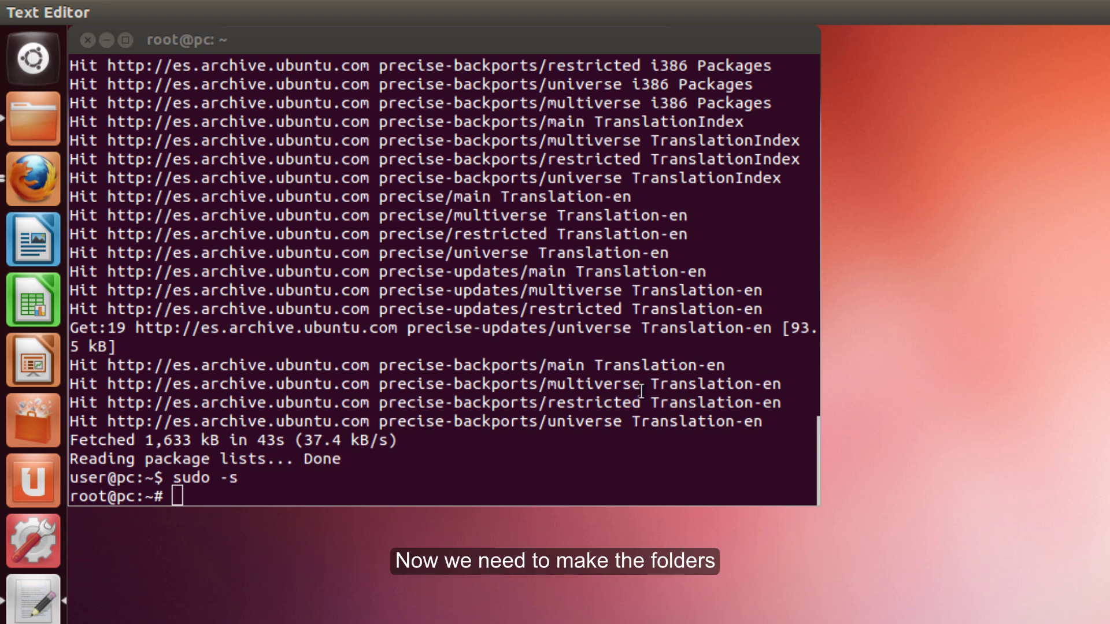
{"action": "left_click", "coordinate": [284, 492]}
{"action": "type", "text": "mkdir /iraf/iraf"}
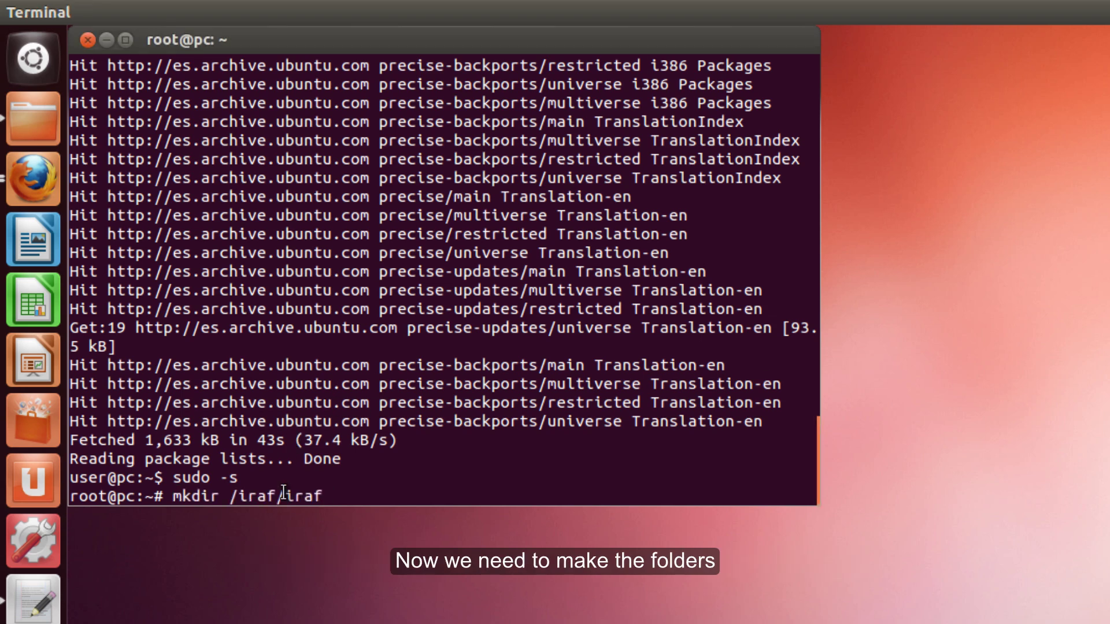
{"action": "key", "text": "Return"}
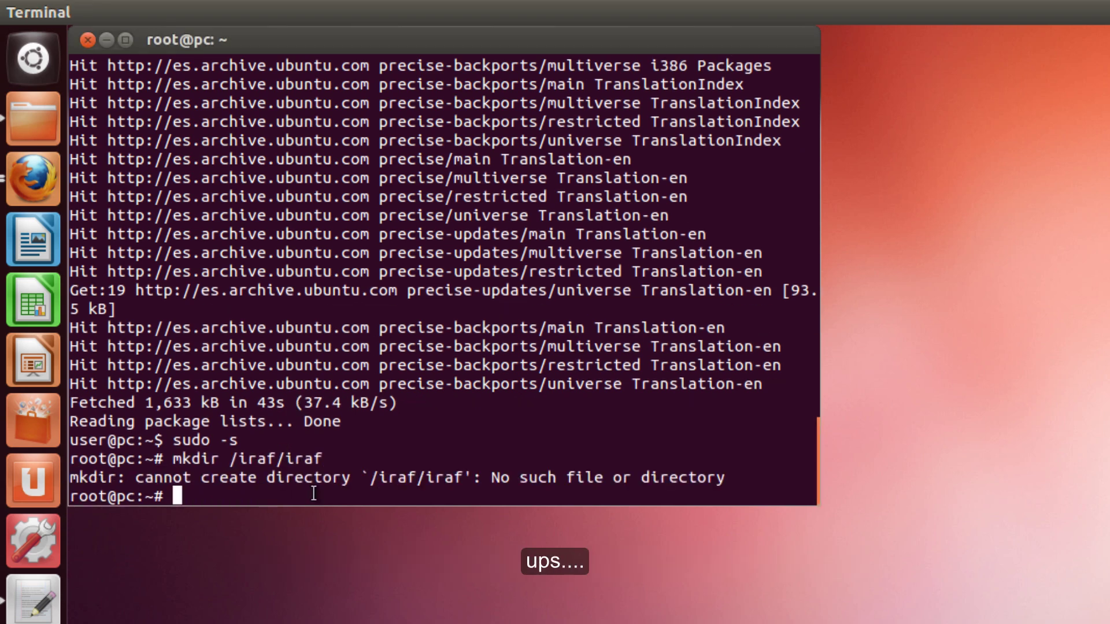
{"action": "key", "text": "Up"}
{"action": "key", "text": "BackSpace"}
{"action": "key", "text": "BackSpace"}
{"action": "key", "text": "BackSpace"}
{"action": "key", "text": "BackSpace"}
{"action": "key", "text": "BackSpace"}
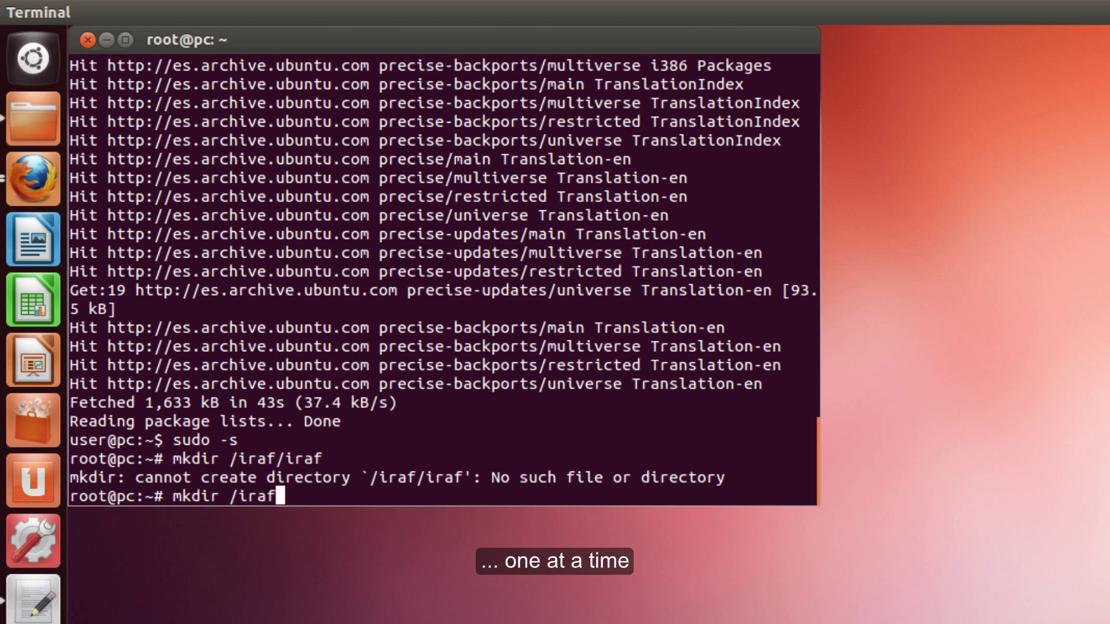
{"action": "key", "text": "Return"}
Create the /iraf/iraf and /iraf/x11iraf subfolders.
{"action": "key", "text": "Up"}
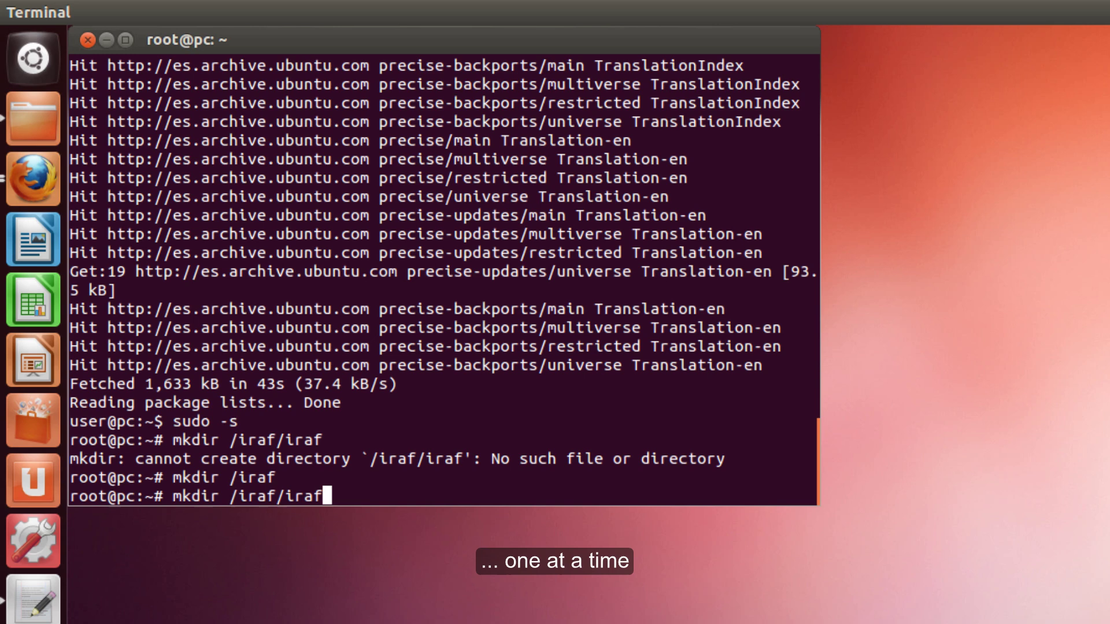
{"action": "key", "text": "Return"}
{"action": "key", "text": "Up"}
{"action": "key", "text": "BackSpace"}
{"action": "key", "text": "BackSpace"}
{"action": "key", "text": "BackSpace"}
{"action": "key", "text": "BackSpace"}
{"action": "type", "text": "x11iraf"}
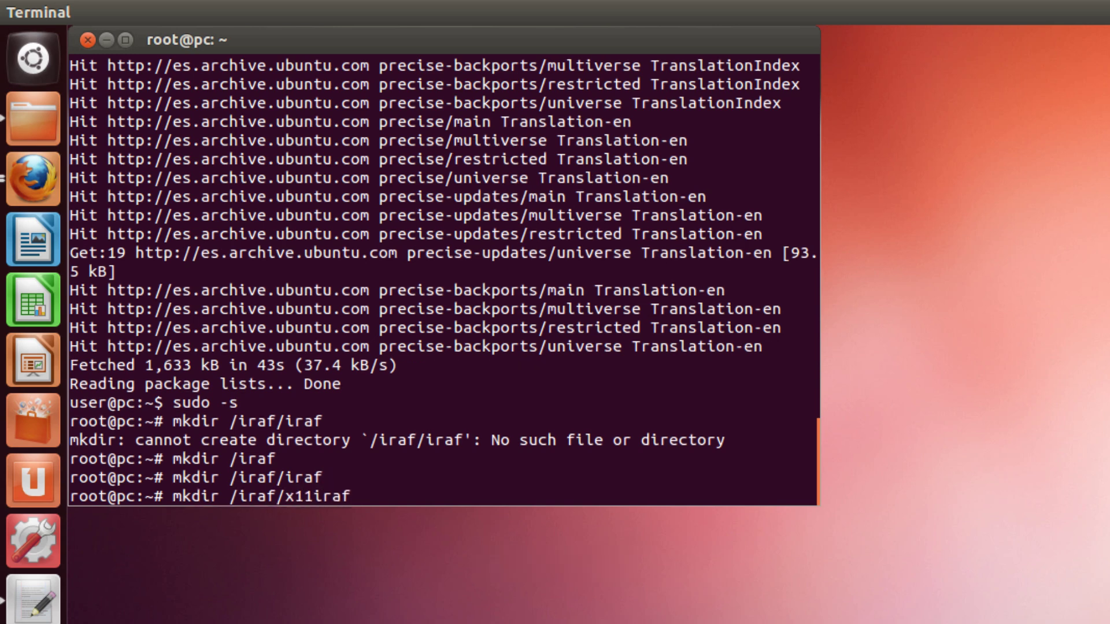
{"action": "key", "text": "Return"}
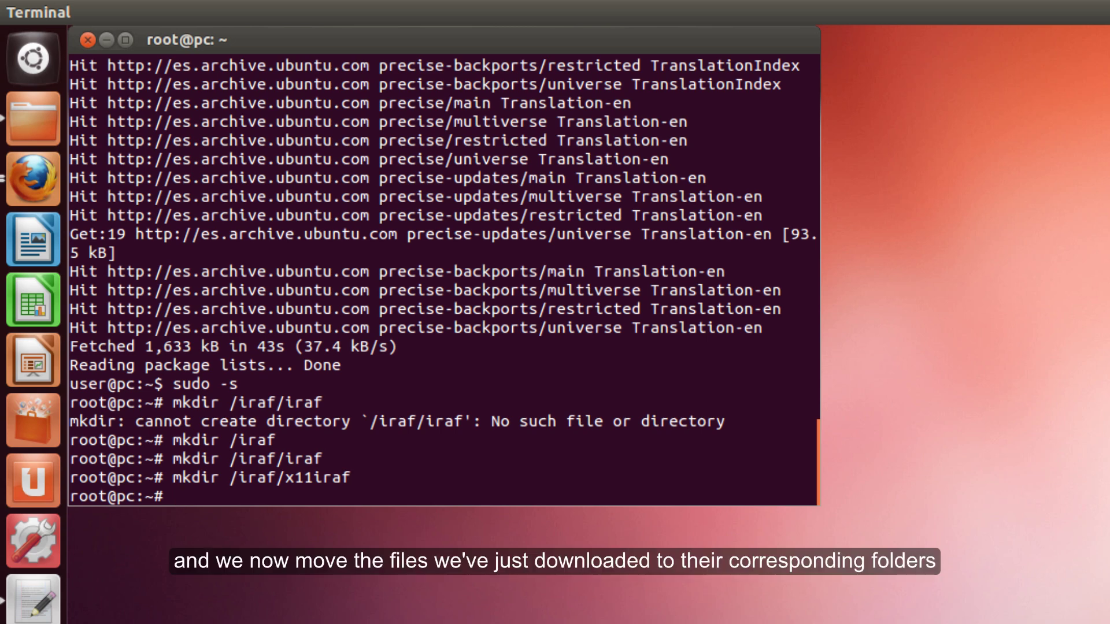
Move the x11iraf archive into /iraf/x11iraf and the IRAF archive into /iraf/iraf.
{"action": "key", "text": "alt+Tab"}
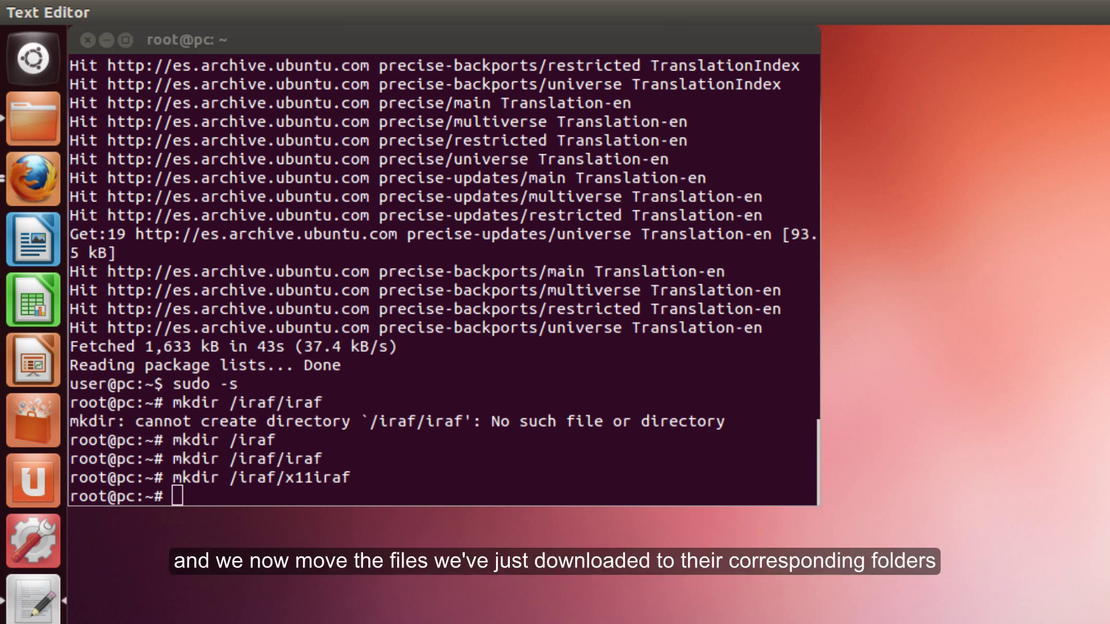
{"action": "key", "text": "alt+Tab"}
{"action": "type", "text": "mv x11iraf-v2.0BETA-bin.linux.tar.gz /iraf/x11iraf/"}
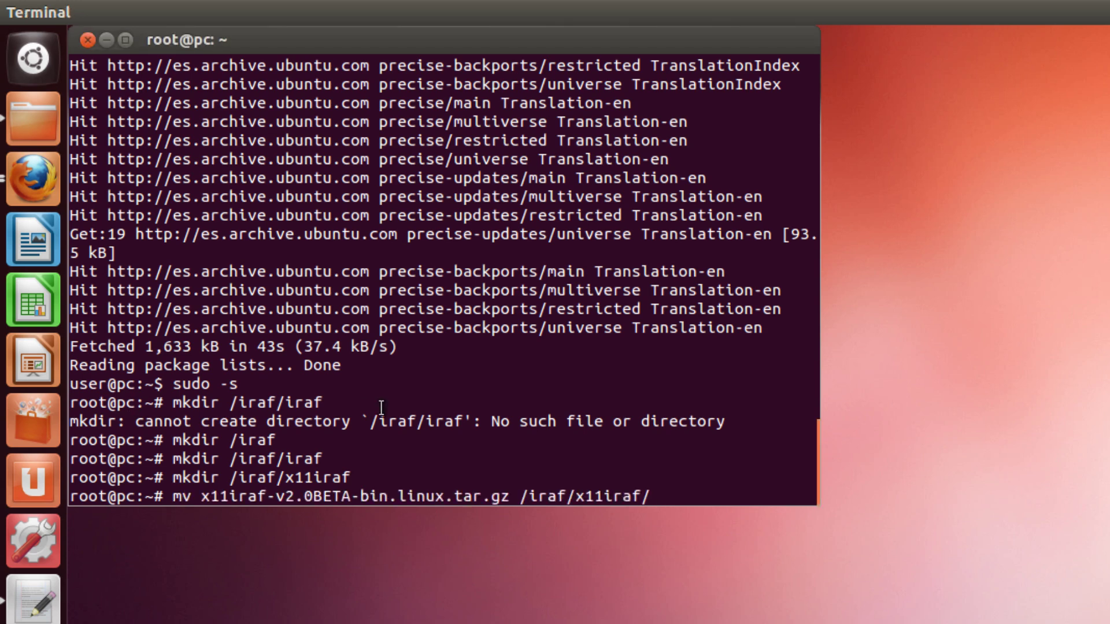
{"action": "key", "text": "Return"}
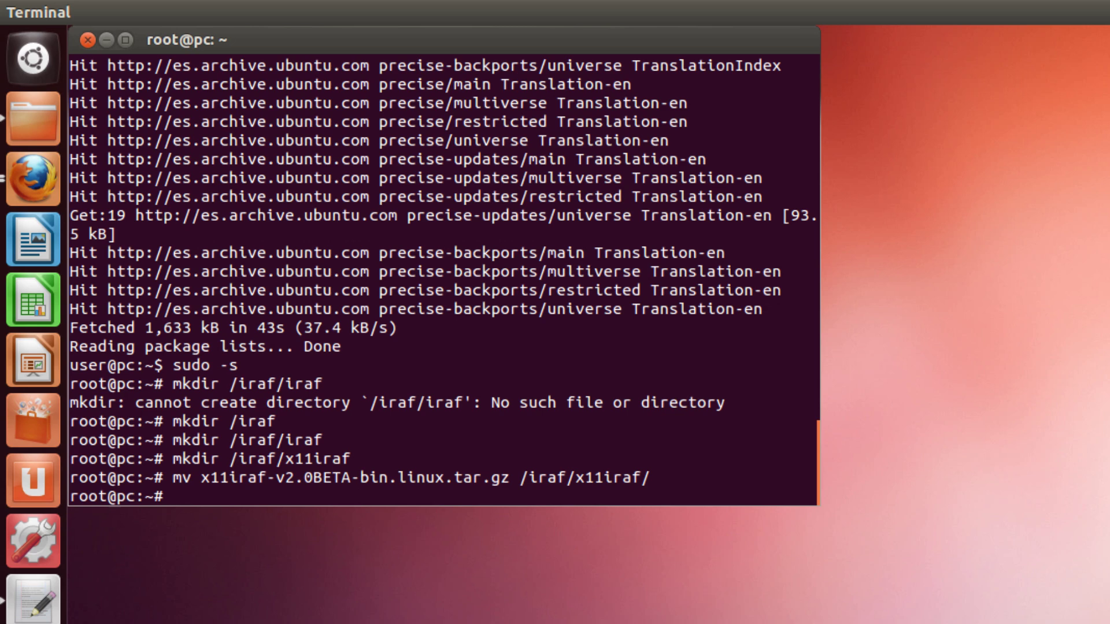
{"action": "key", "text": "alt+Tab"}
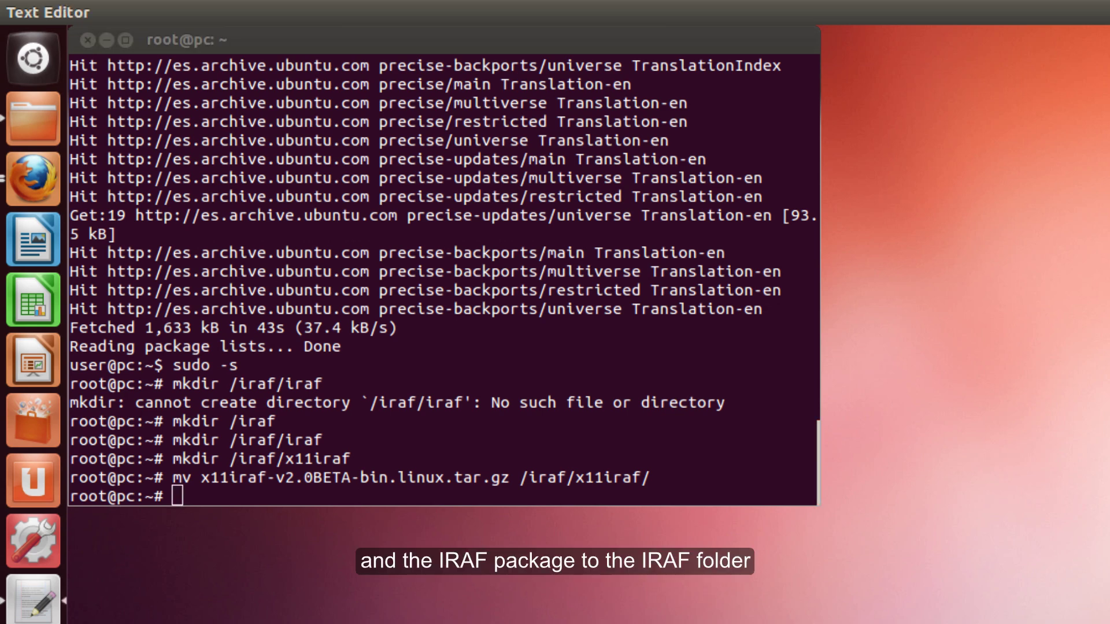
{"action": "key", "text": "alt+Tab"}
{"action": "type", "text": "mv iraf.lnux.x86_64.tar.gz /iraf/iraf/"}
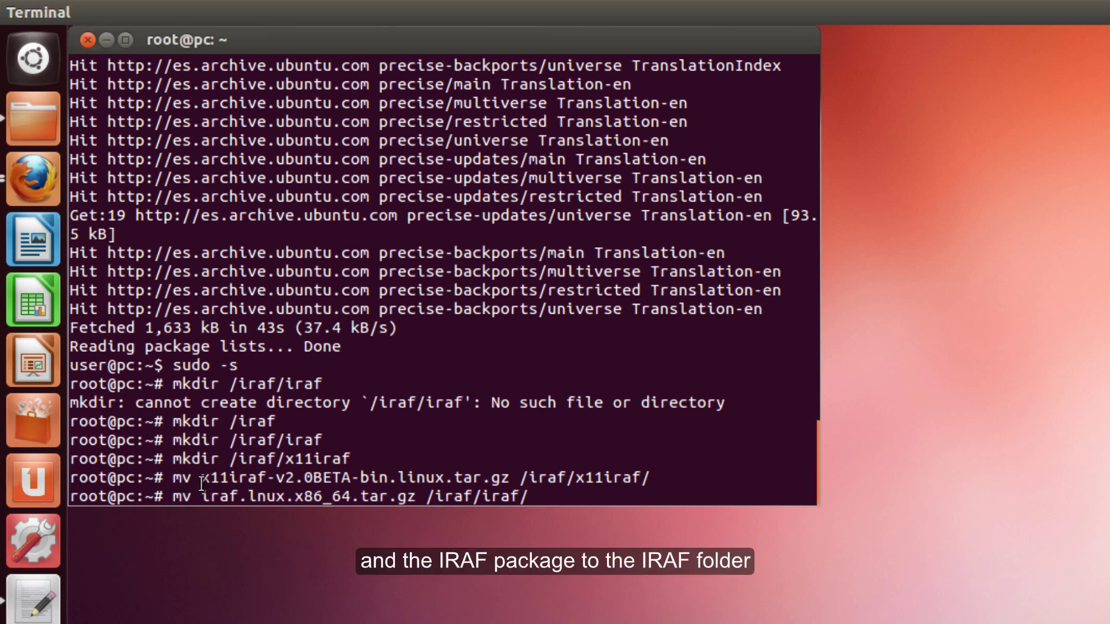
{"action": "key", "text": "Return"}
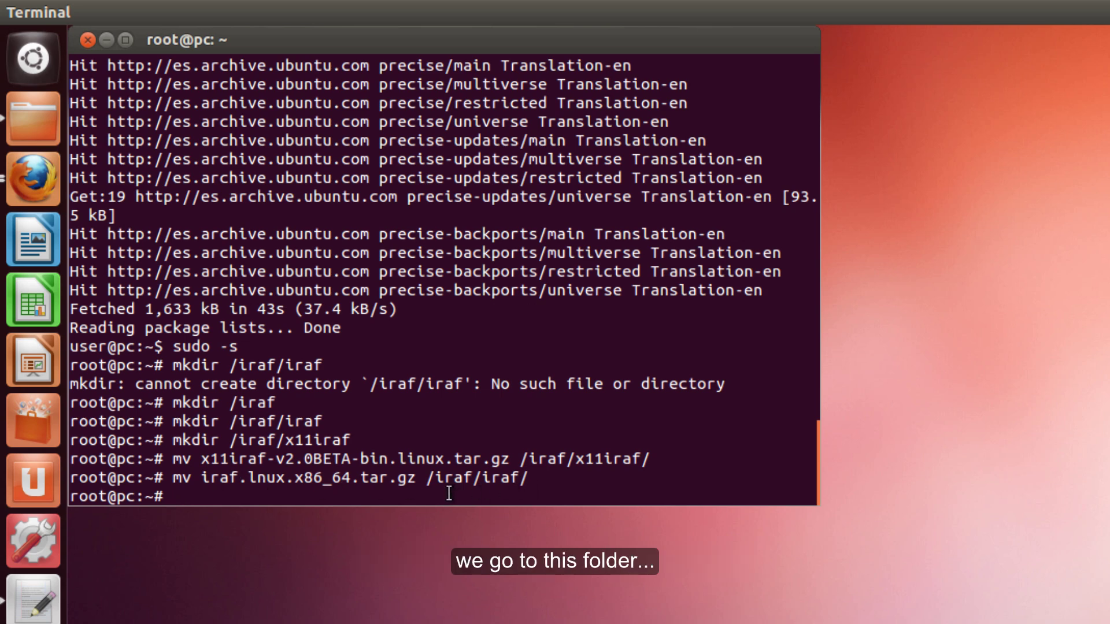
In /iraf/iraf, extract iraf.lnux.x86_64.tar.gz with tar xzvf, fixing the truncated file name.
{"action": "type", "text": "cd /iraf/"}
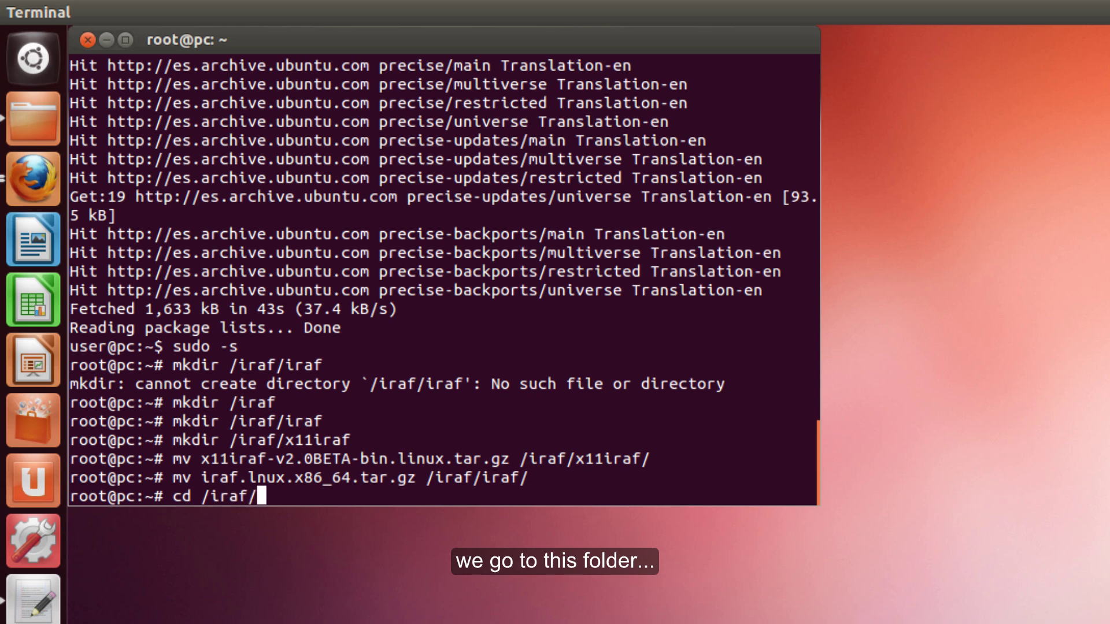
{"action": "type", "text": "iraf"}
{"action": "key", "text": "Return"}
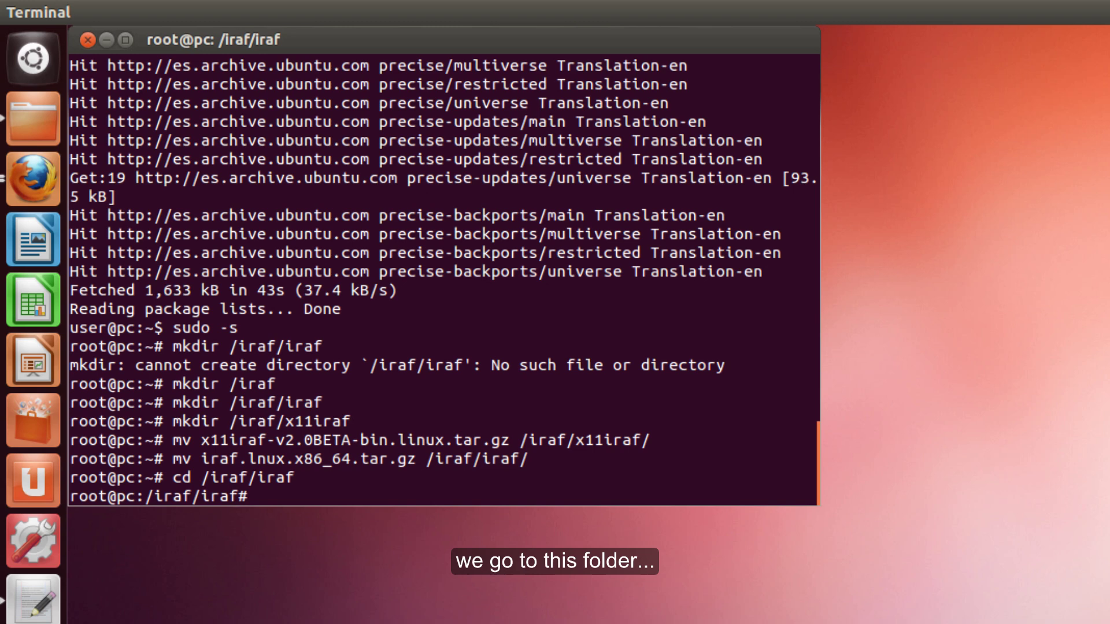
{"action": "key", "text": "alt+Tab"}
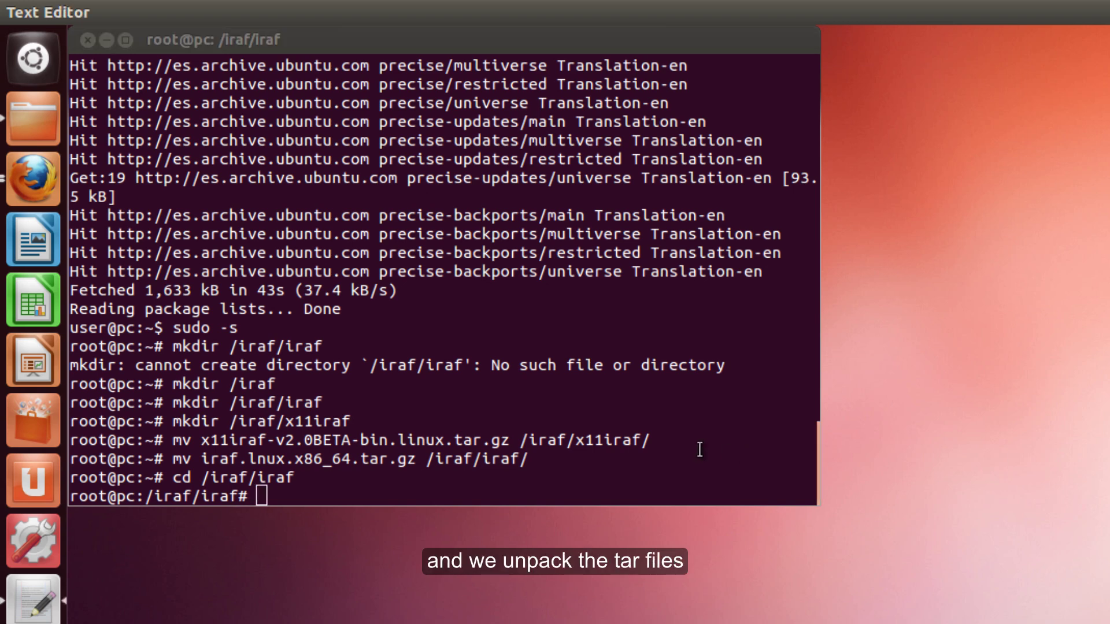
{"action": "left_click", "coordinate": [580, 443]}
{"action": "type", "text": "tar xzvf iraf.lnux.x86_64.tar.g"}
{"action": "key", "text": "Return"}
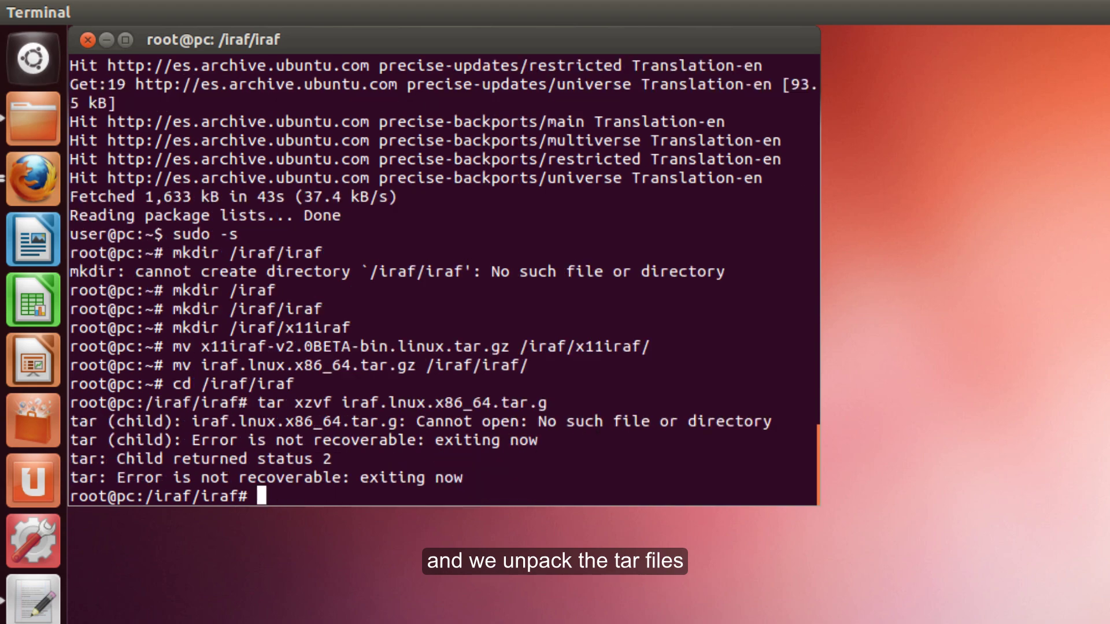
{"action": "key", "text": "Up"}
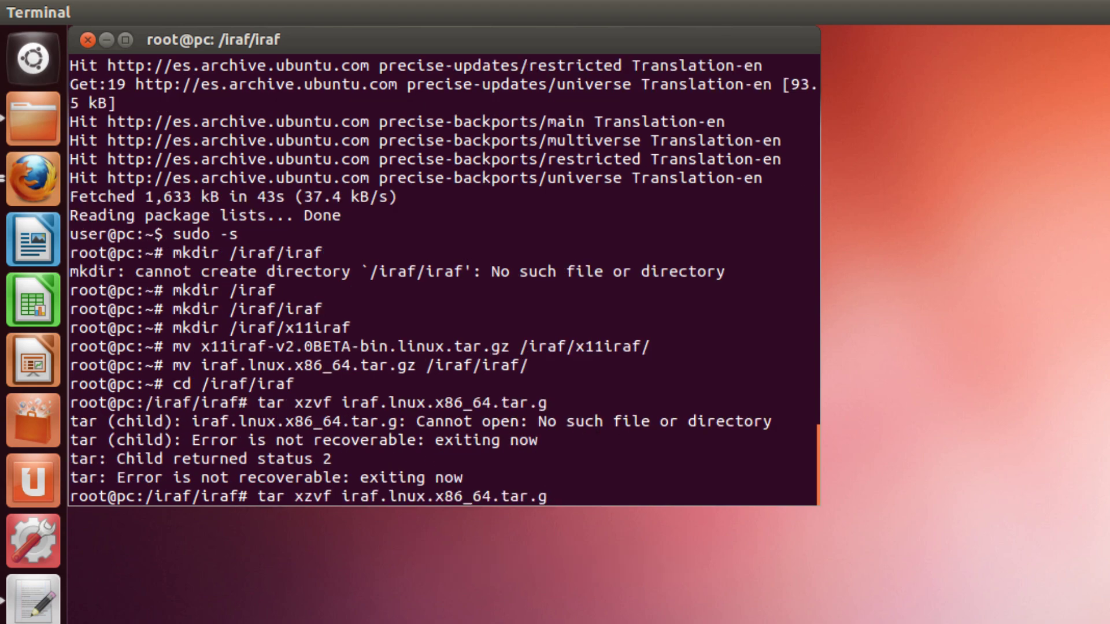
{"action": "type", "text": "z"}
{"action": "key", "text": "Return"}
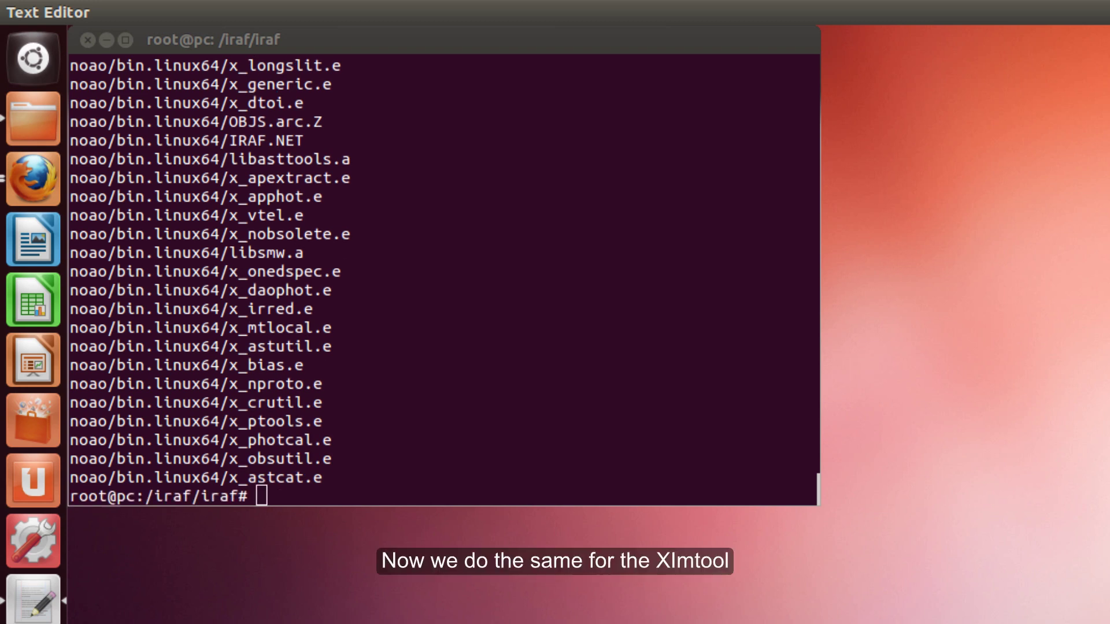
In /iraf/x11iraf, extract x11iraf-v2.0BETA-bin.linux.tar.gz with tar zxvf.
{"action": "left_click", "coordinate": [473, 226]}
{"action": "type", "text": "cd /iraf/x11iraf/"}
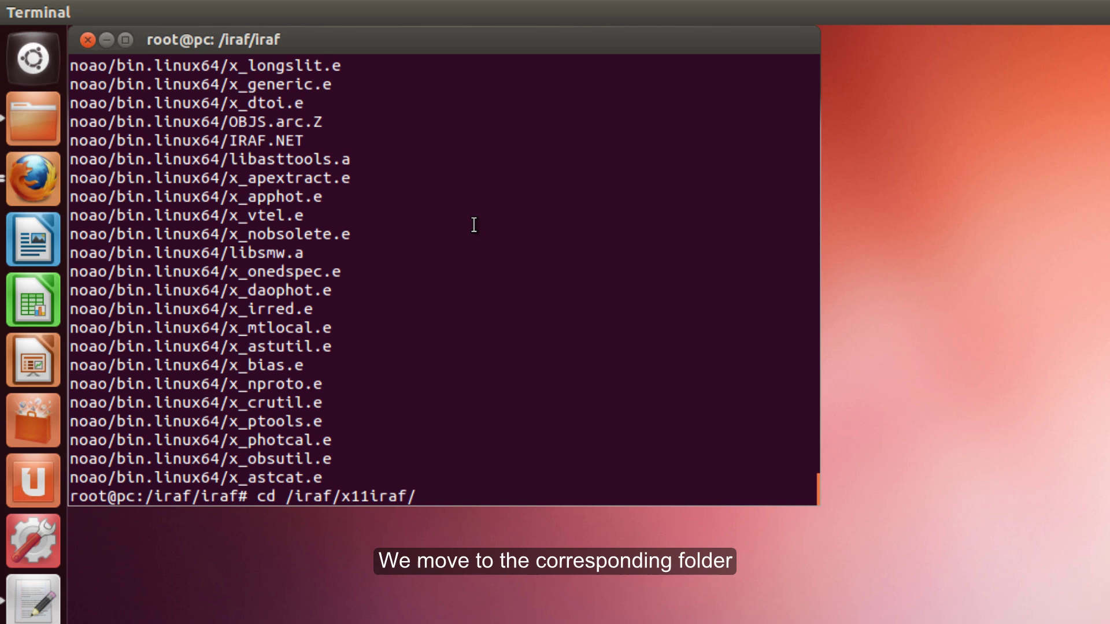
{"action": "key", "text": "Return"}
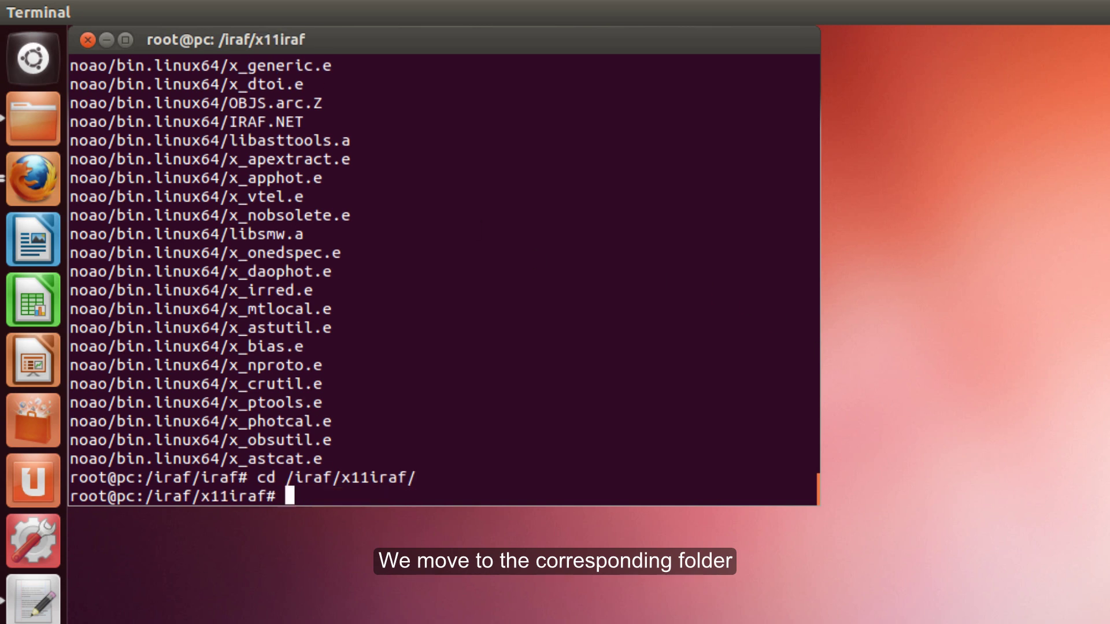
{"action": "type", "text": "t"}
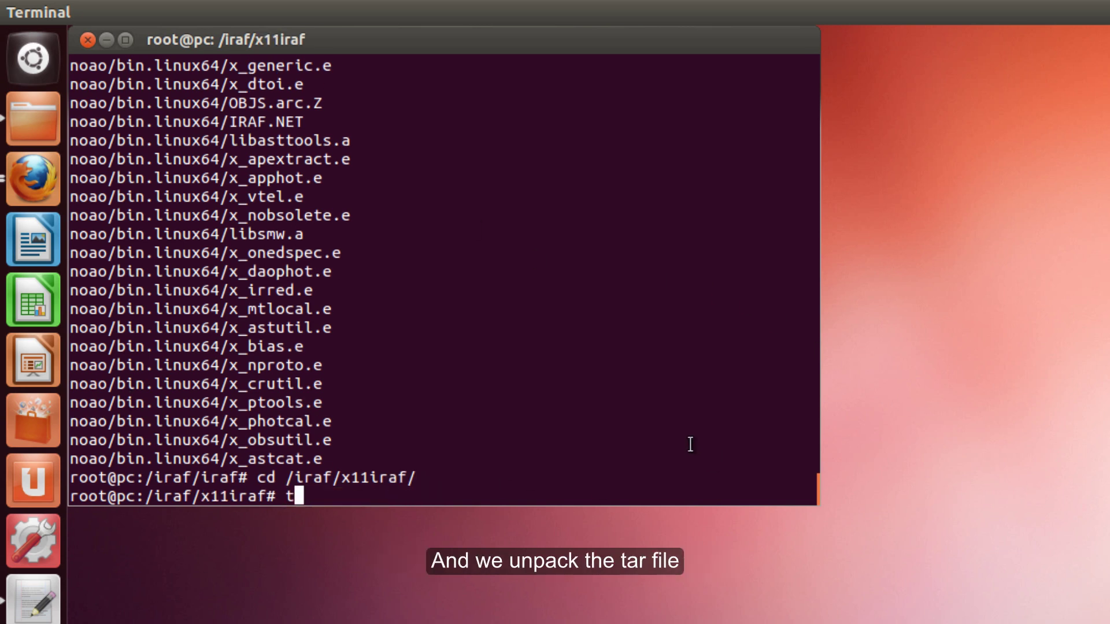
{"action": "type", "text": "ar zx"}
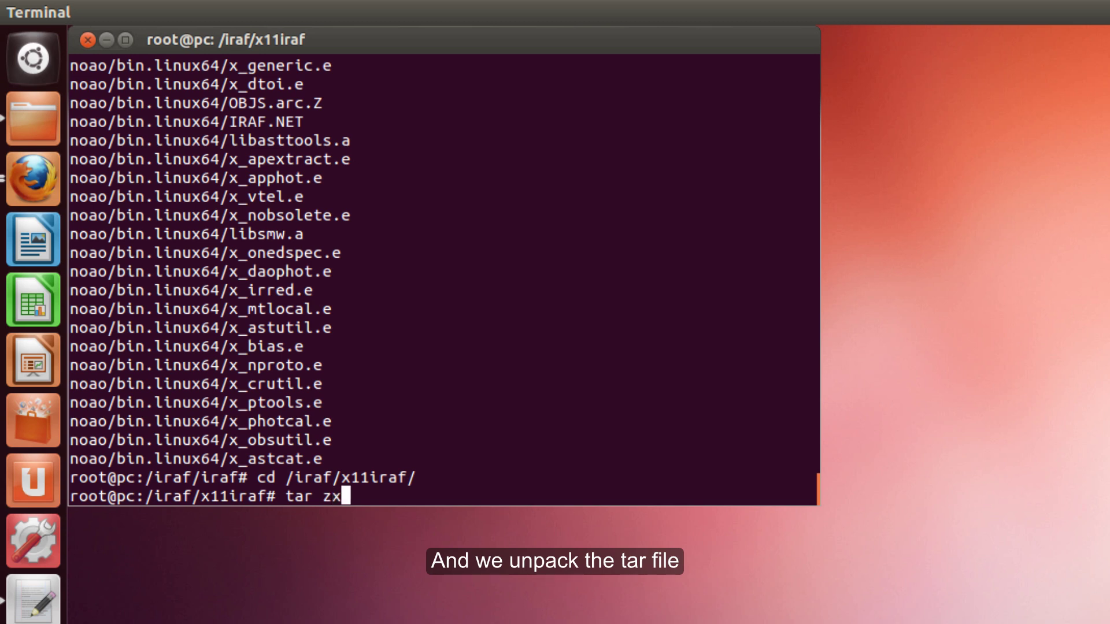
{"action": "type", "text": "vf "}
{"action": "type", "text": "x11"}
{"action": "key", "text": "Tab"}
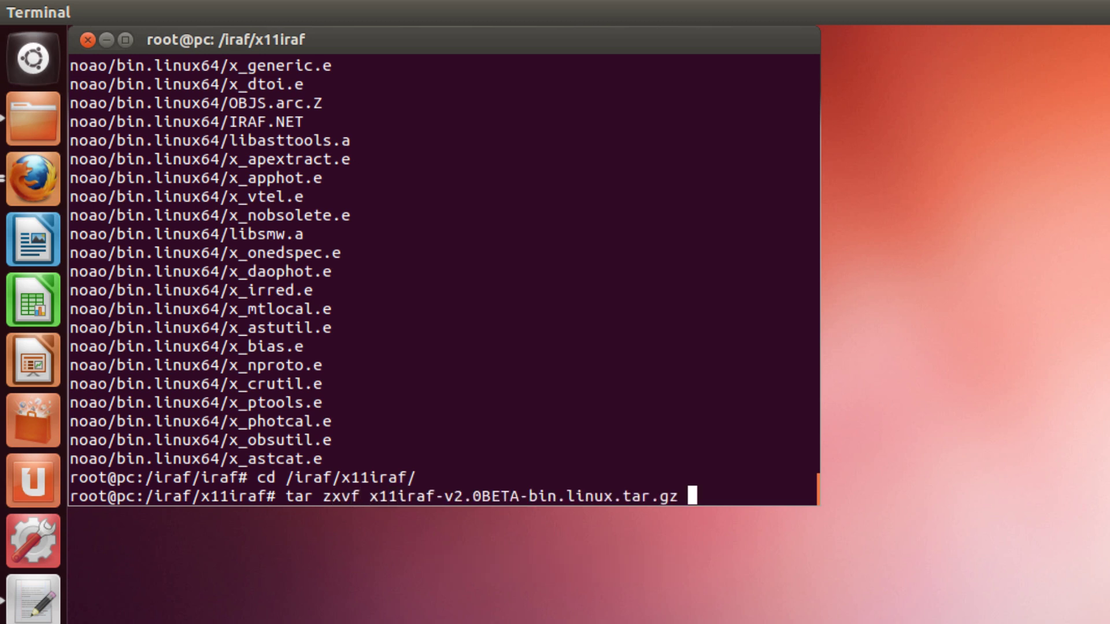
{"action": "key", "text": "Return"}
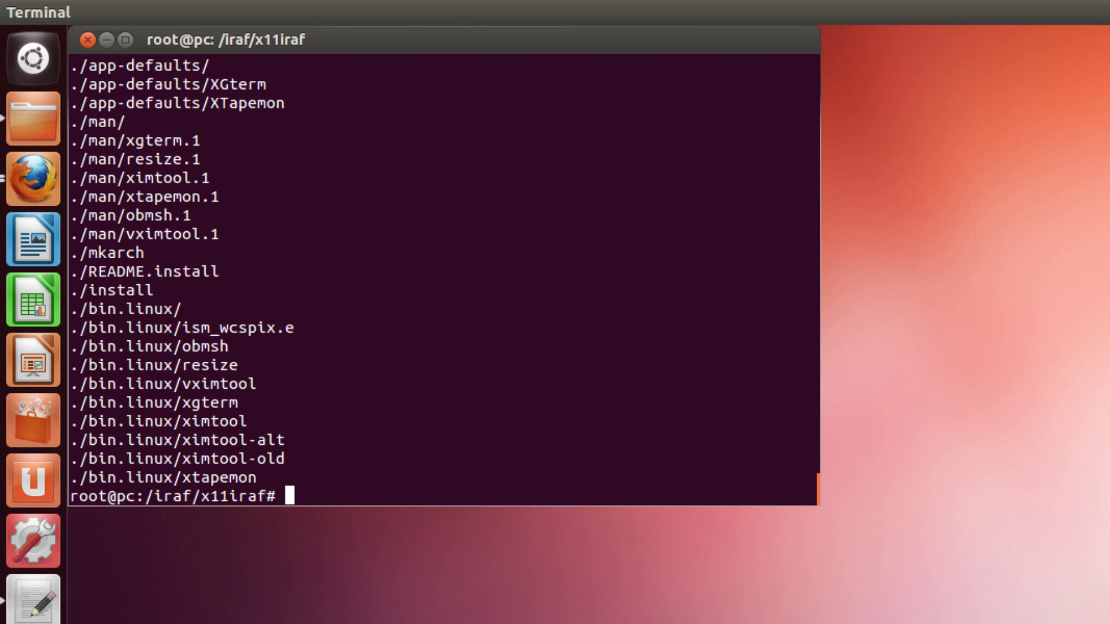
Install the tcsh package with apt-get install tcsh as root.
{"action": "key", "text": "alt+Tab"}
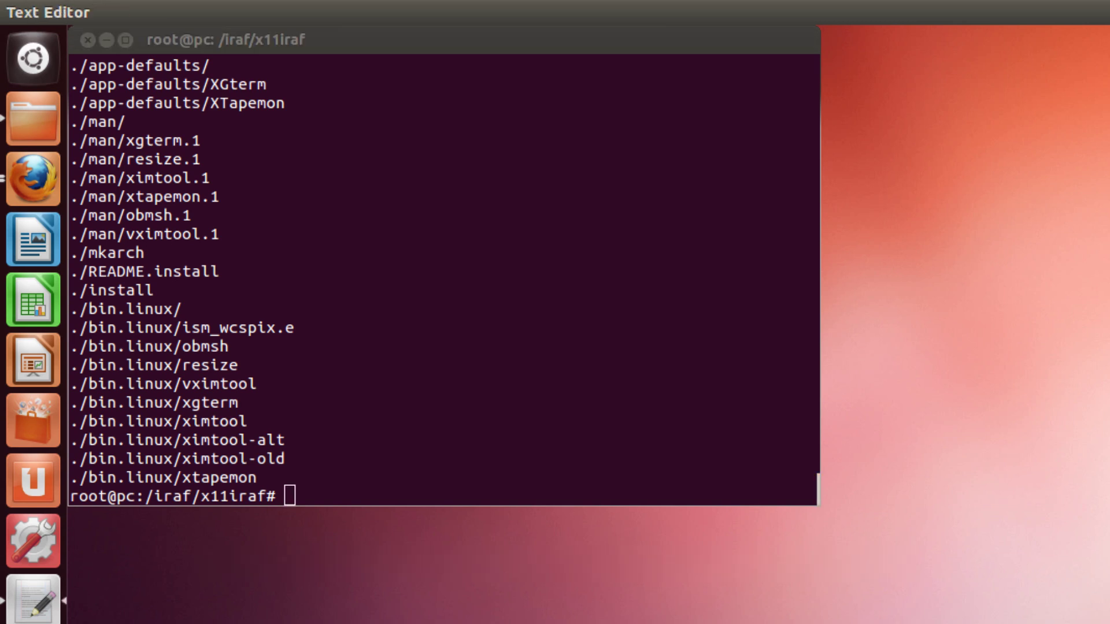
{"action": "key", "text": "alt+Tab"}
{"action": "type", "text": "apt-get install tcsh"}
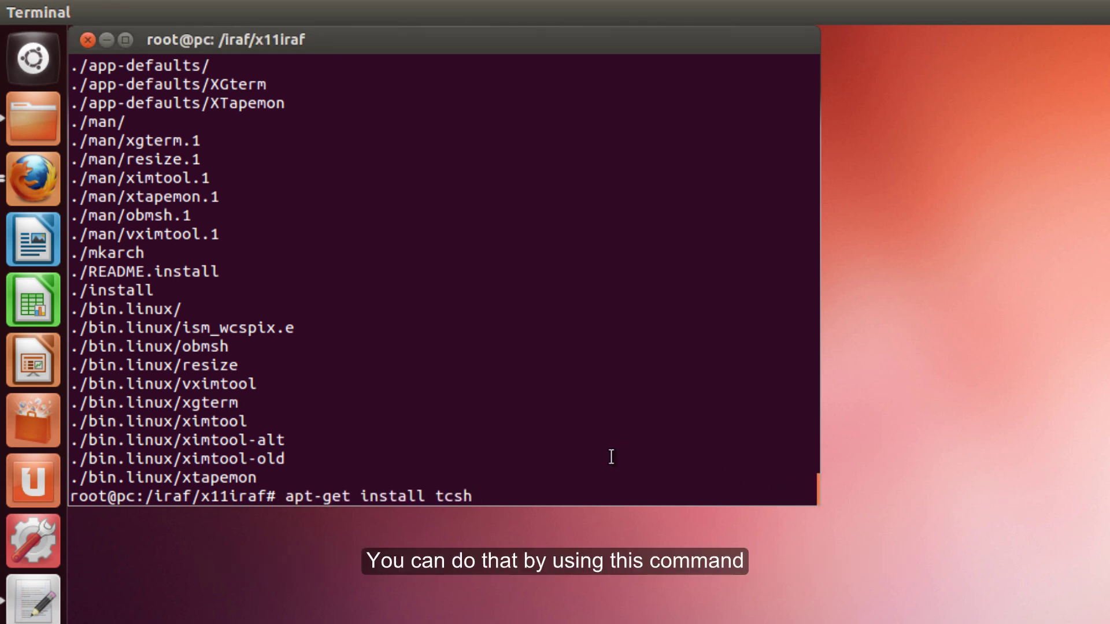
{"action": "key", "text": "Return"}
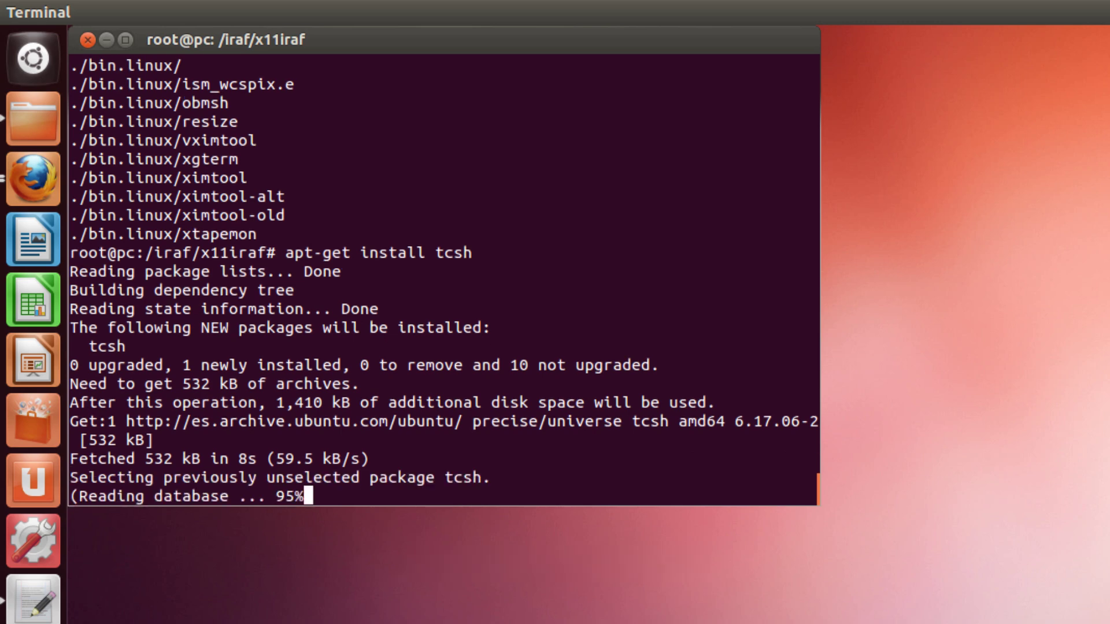
{"action": "key", "text": "alt+Tab"}
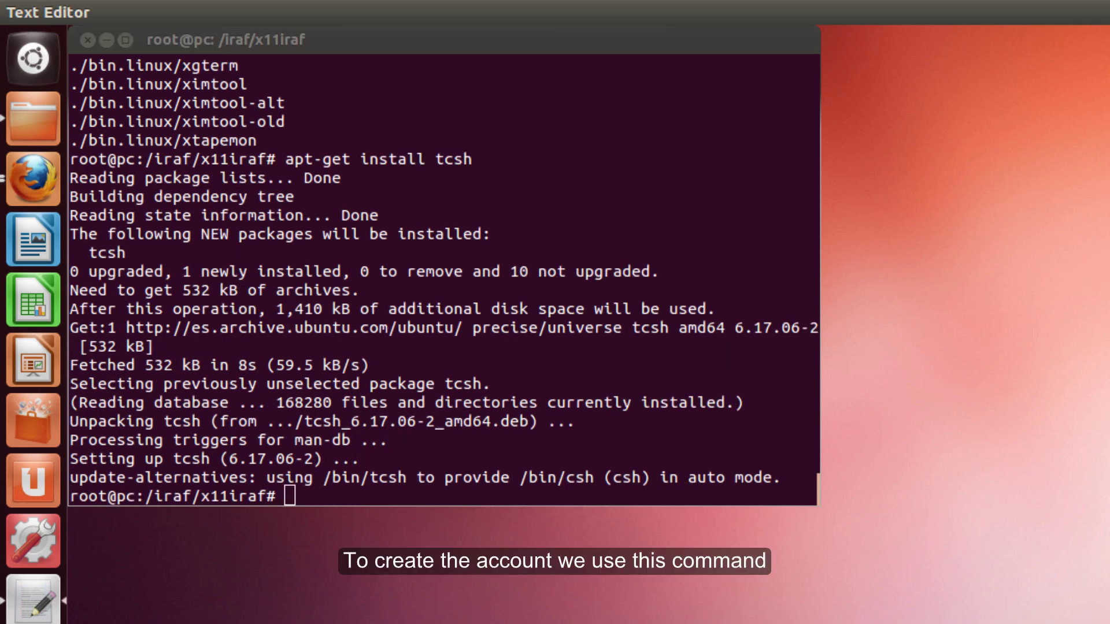
Create the iraf user account in the sudo group and set its password.
{"action": "left_click", "coordinate": [559, 400]}
{"action": "type", "text": "adduser iraf --home /iraf/iraf/local --shell /bin/csh --ingroup sudo"}
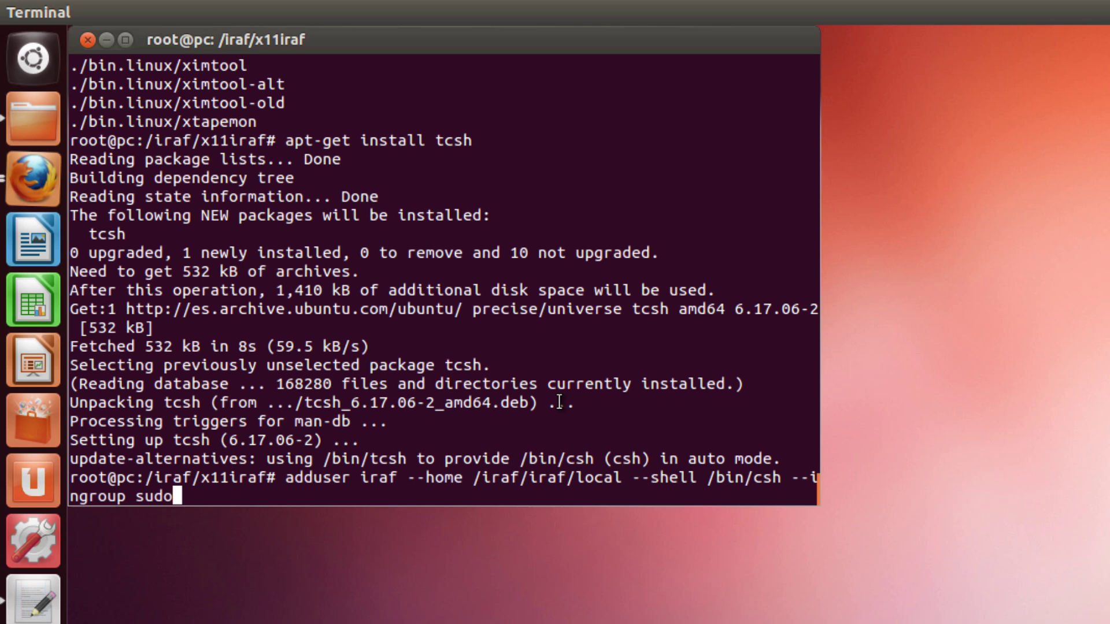
{"action": "key", "text": "Return"}
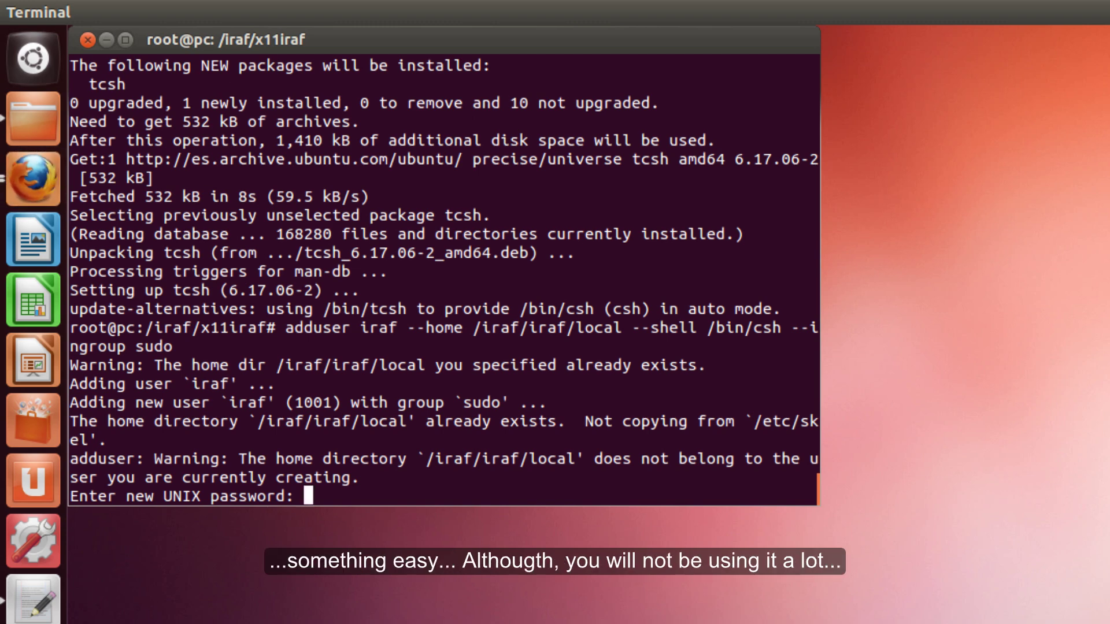
{"action": "key", "text": "Return"}
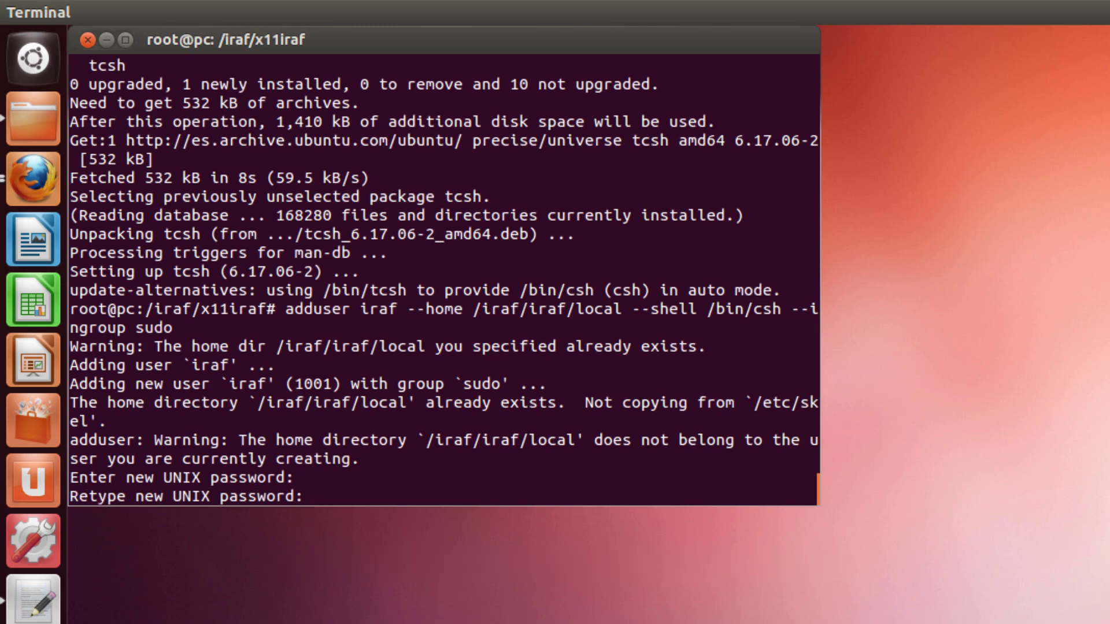
{"action": "key", "text": "Return"}
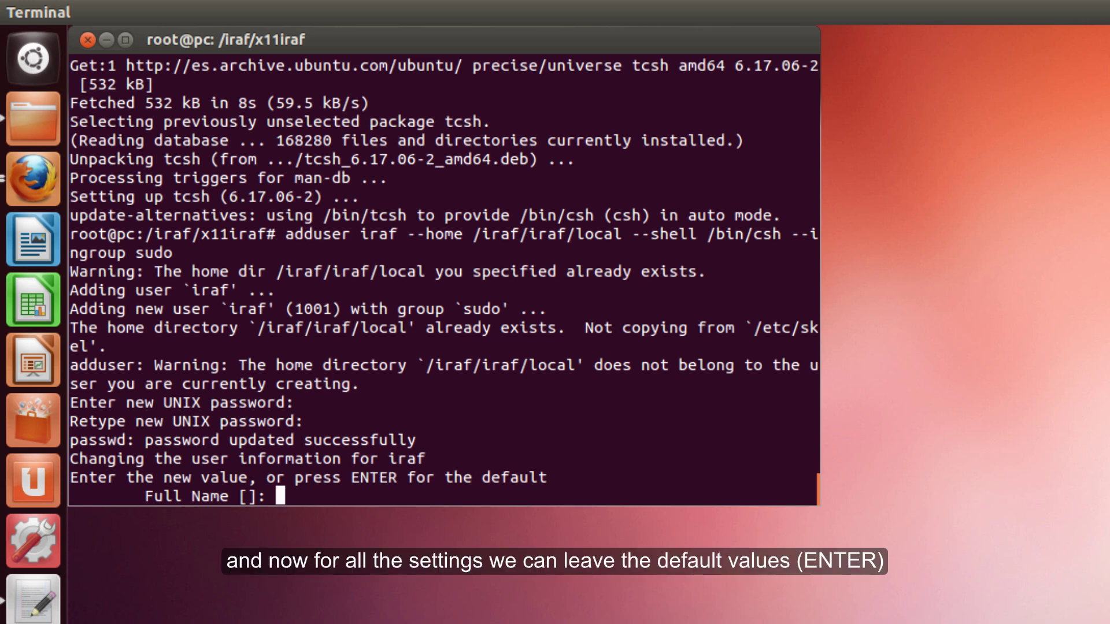
Leave all the user's personal details blank and confirm them with Y.
{"action": "key", "text": "Return"}
{"action": "key", "text": "Return"}
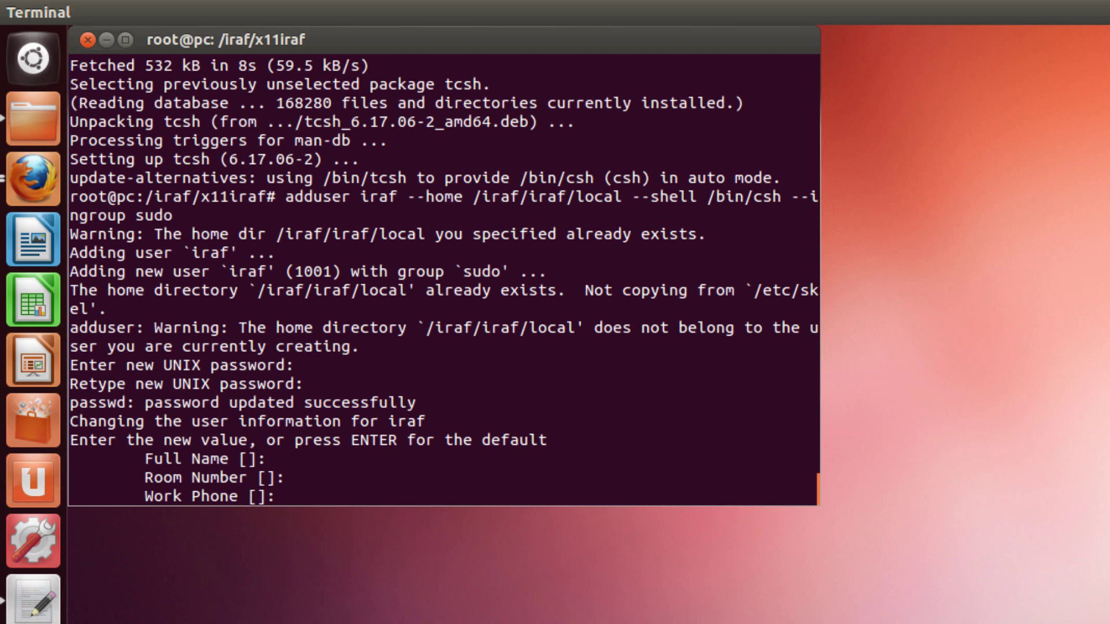
{"action": "key", "text": "Return"}
{"action": "key", "text": "Return"}
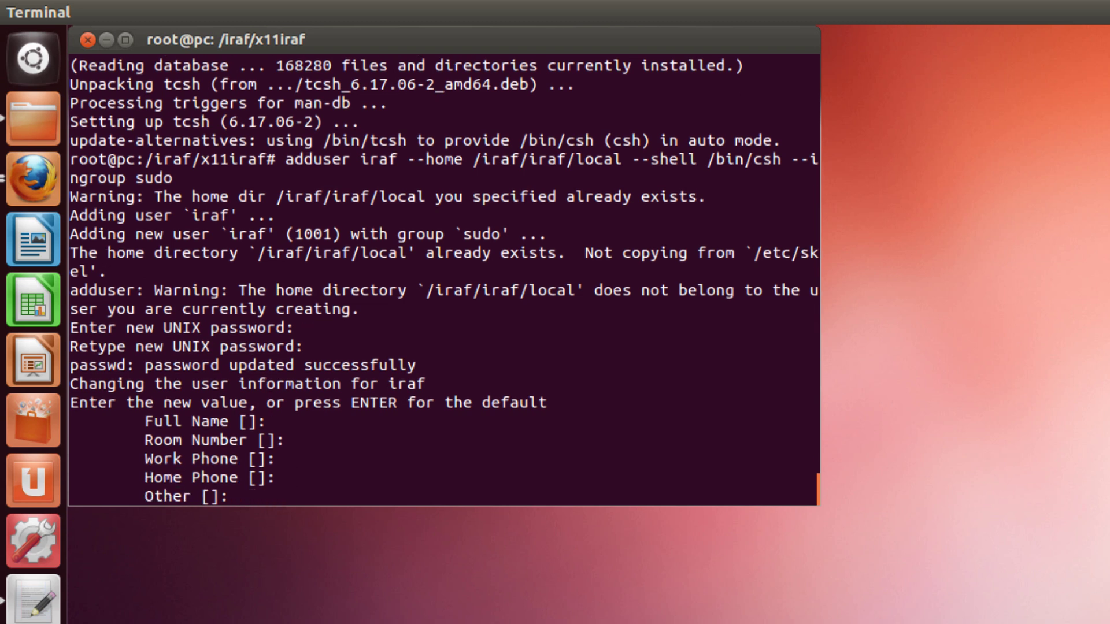
{"action": "key", "text": "Return"}
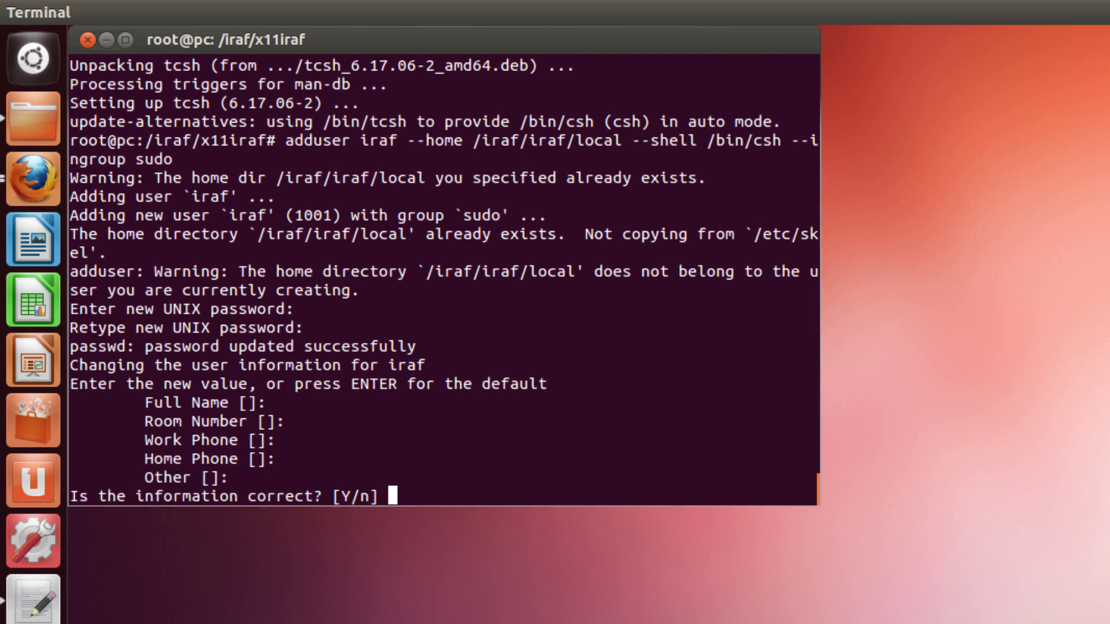
{"action": "type", "text": "Y"}
{"action": "key", "text": "Return"}
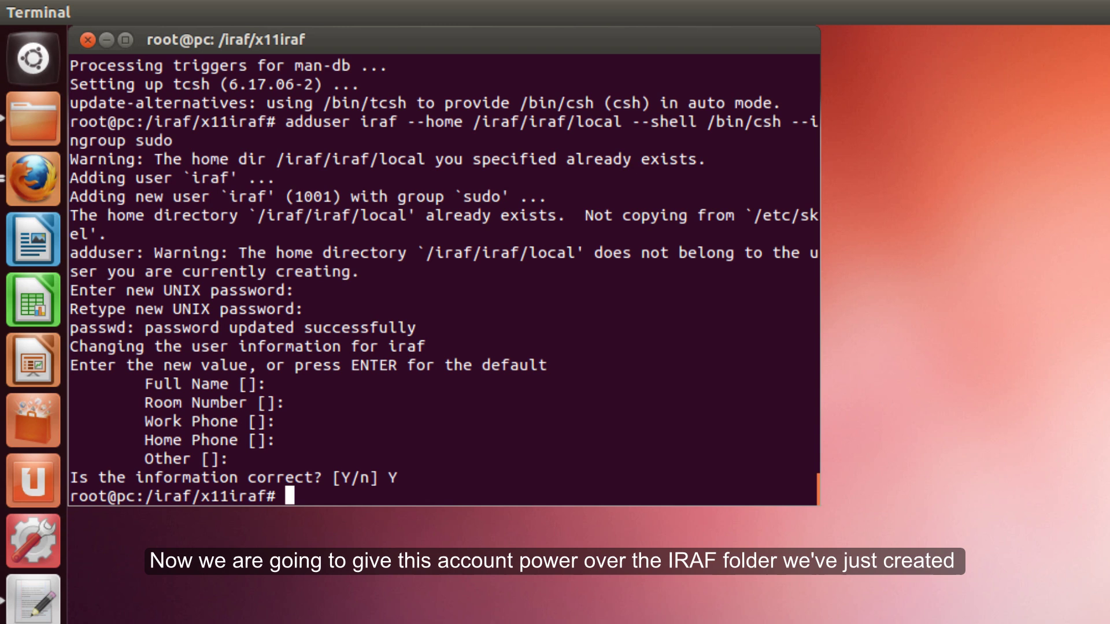
Give the iraf user ownership of everything under /iraf with chown iraf -R /iraf.
{"action": "key", "text": "super+9"}
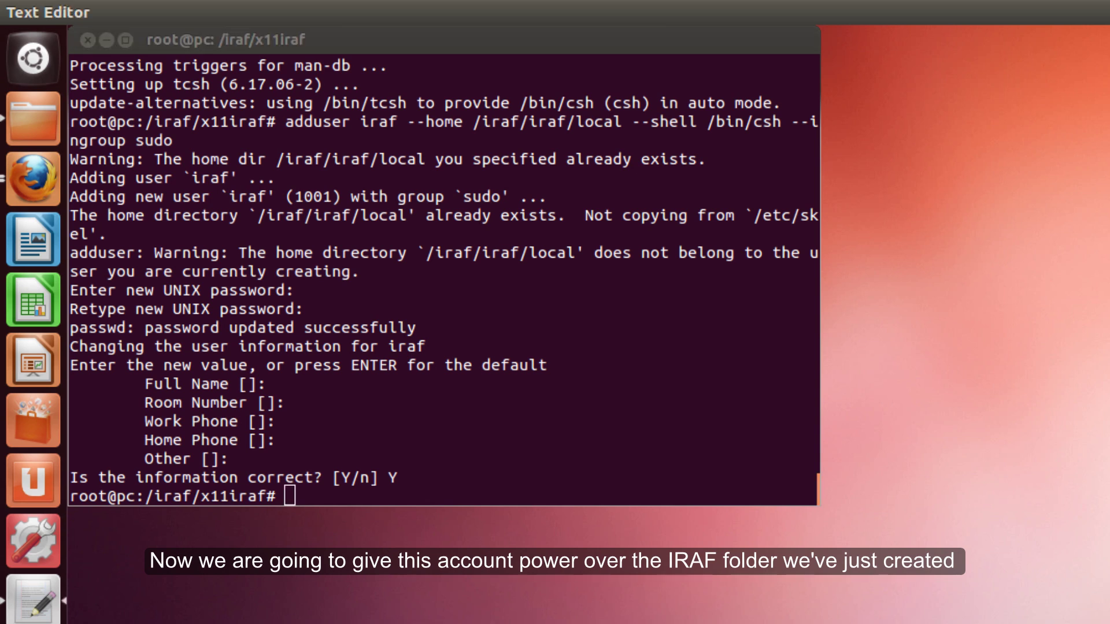
{"action": "left_click", "coordinate": [698, 457]}
{"action": "type", "text": "chown iraf -R /iraf"}
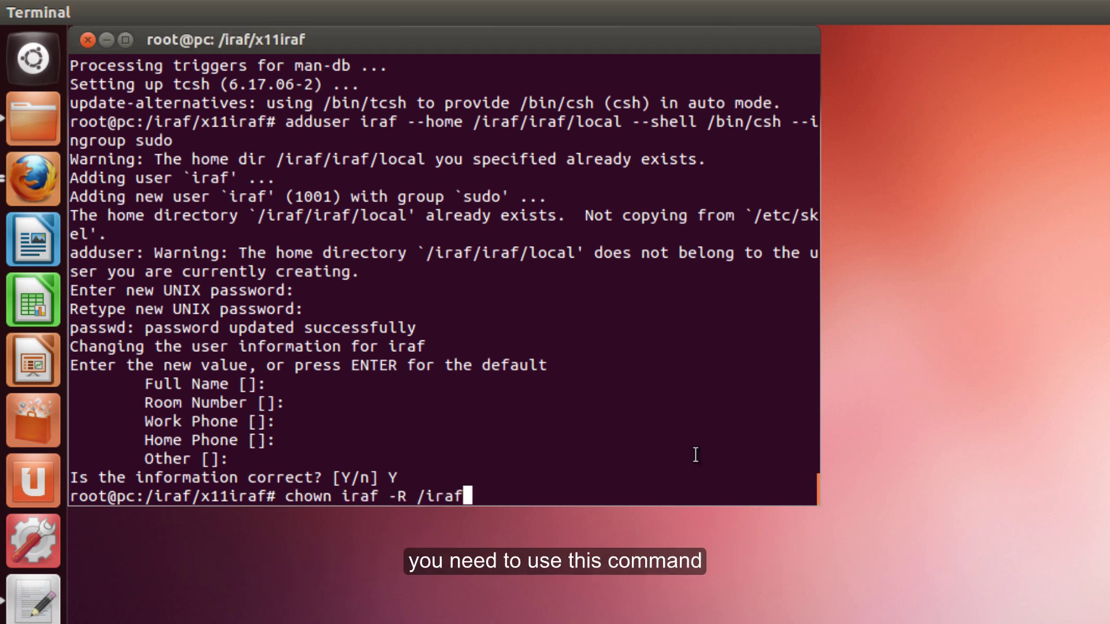
{"action": "key", "text": "Return"}
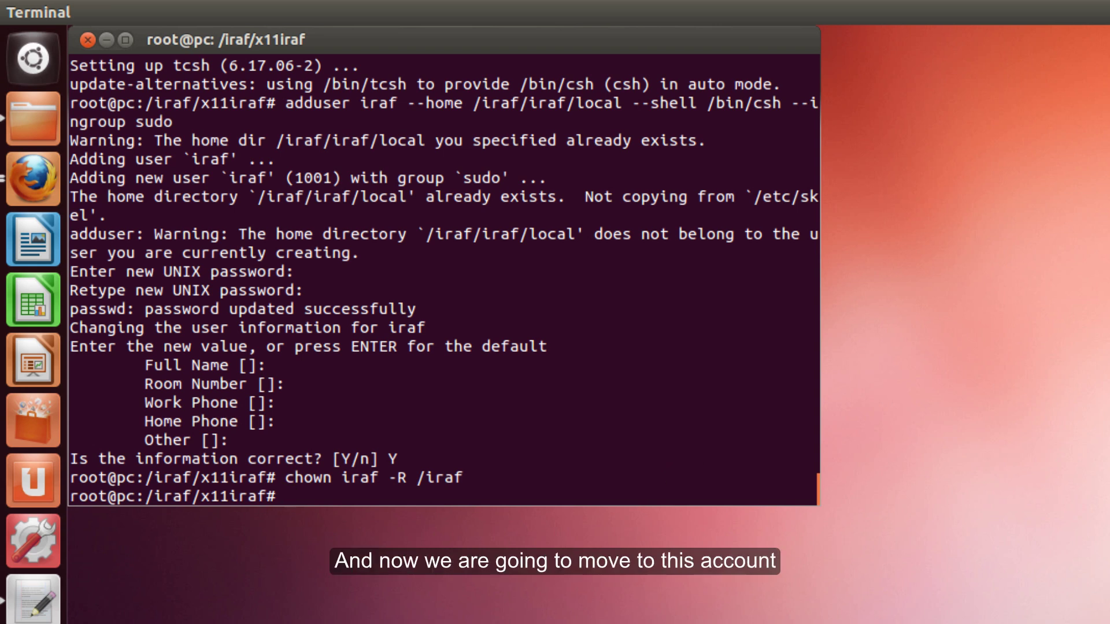
Switch to the iraf account with su iraf and open a superuser shell via sudo -s.
{"action": "key", "text": "super+9"}
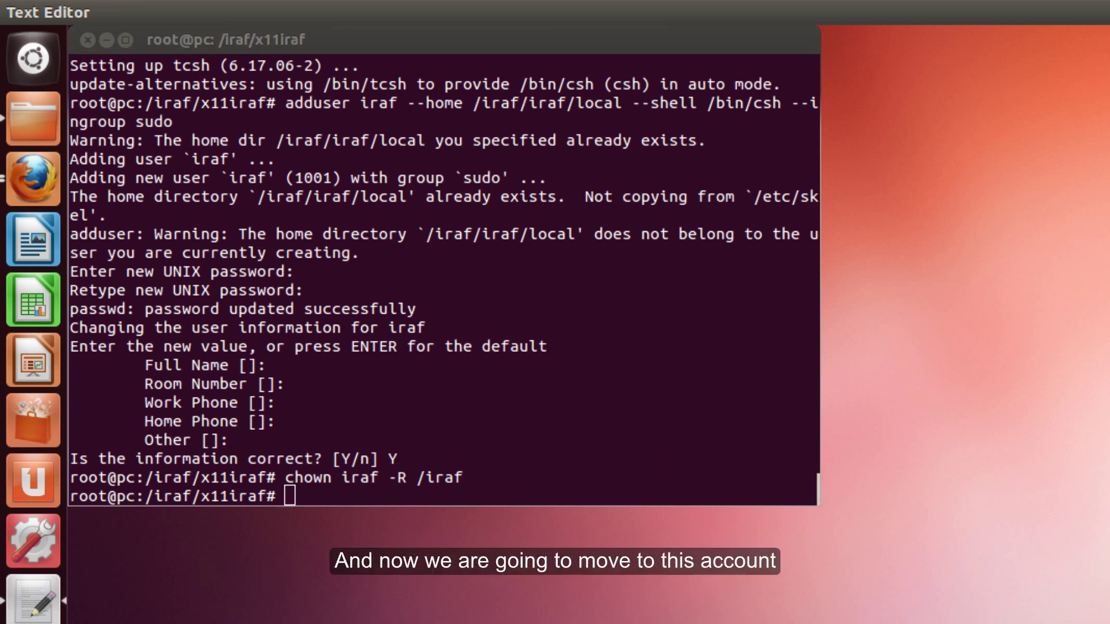
{"action": "left_click", "coordinate": [651, 453]}
{"action": "type", "text": "su iraf"}
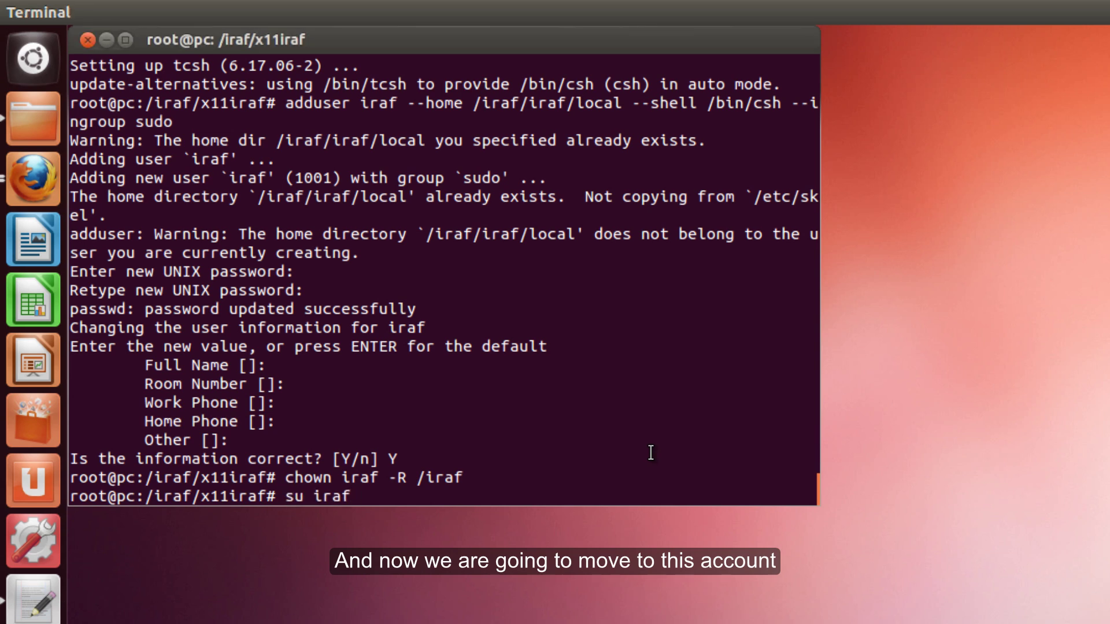
{"action": "key", "text": "Return"}
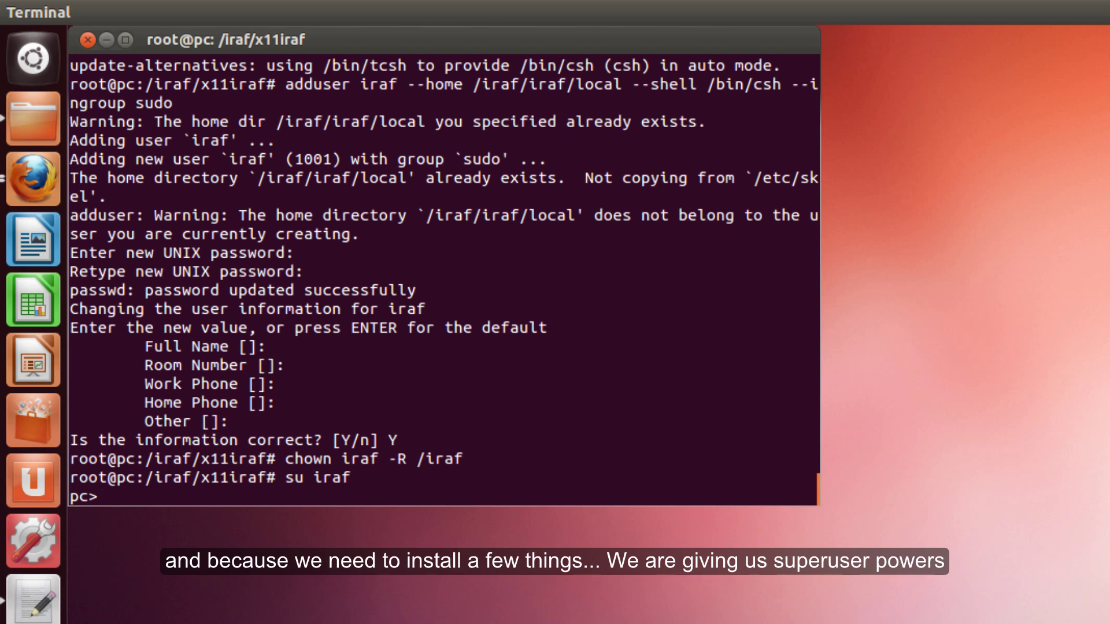
{"action": "left_click", "coordinate": [33, 601]}
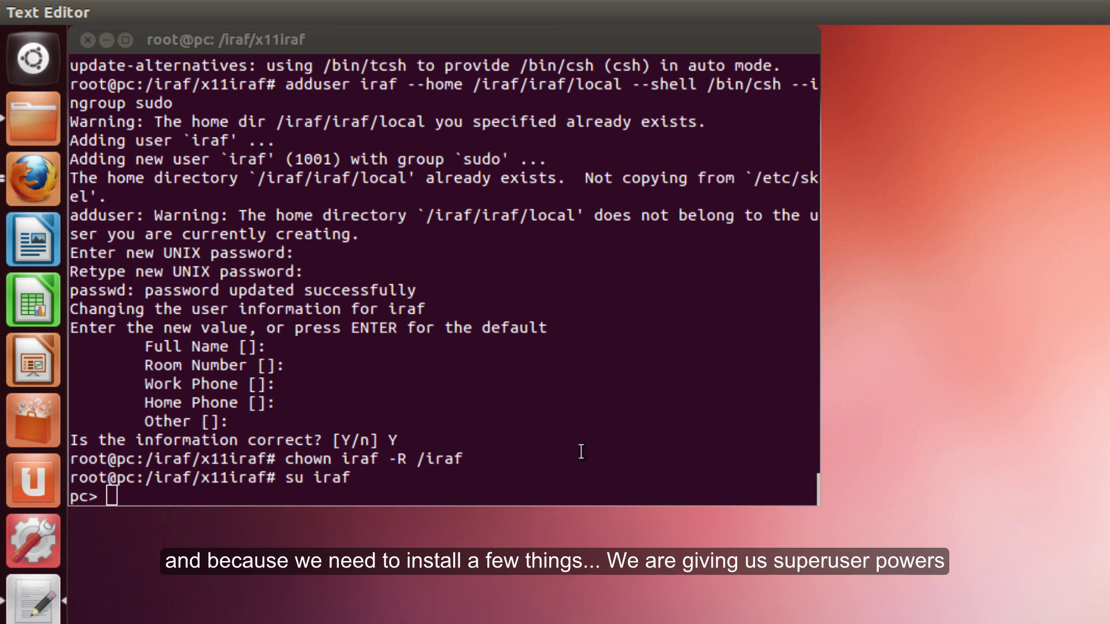
{"action": "left_click", "coordinate": [421, 408]}
{"action": "type", "text": "sudo -s"}
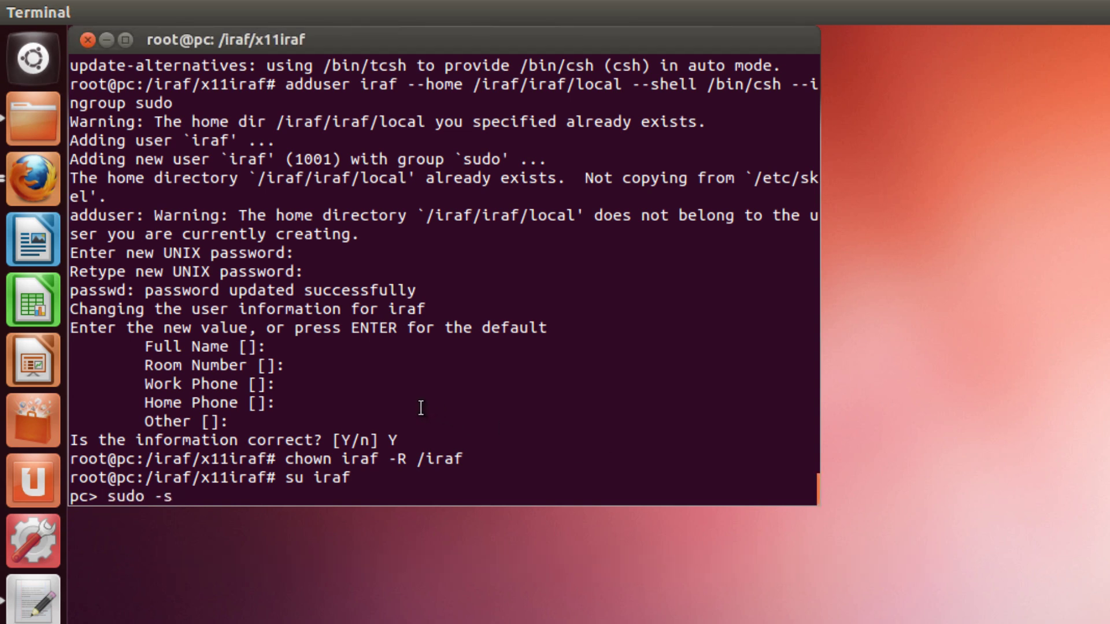
{"action": "key", "text": "Return"}
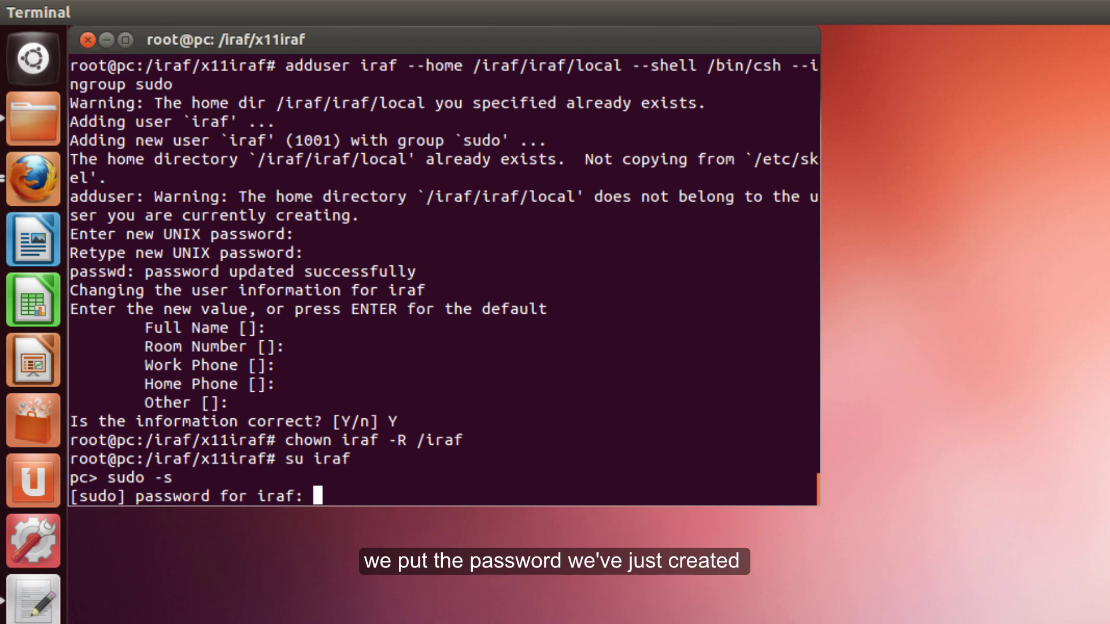
{"action": "key", "text": "Return"}
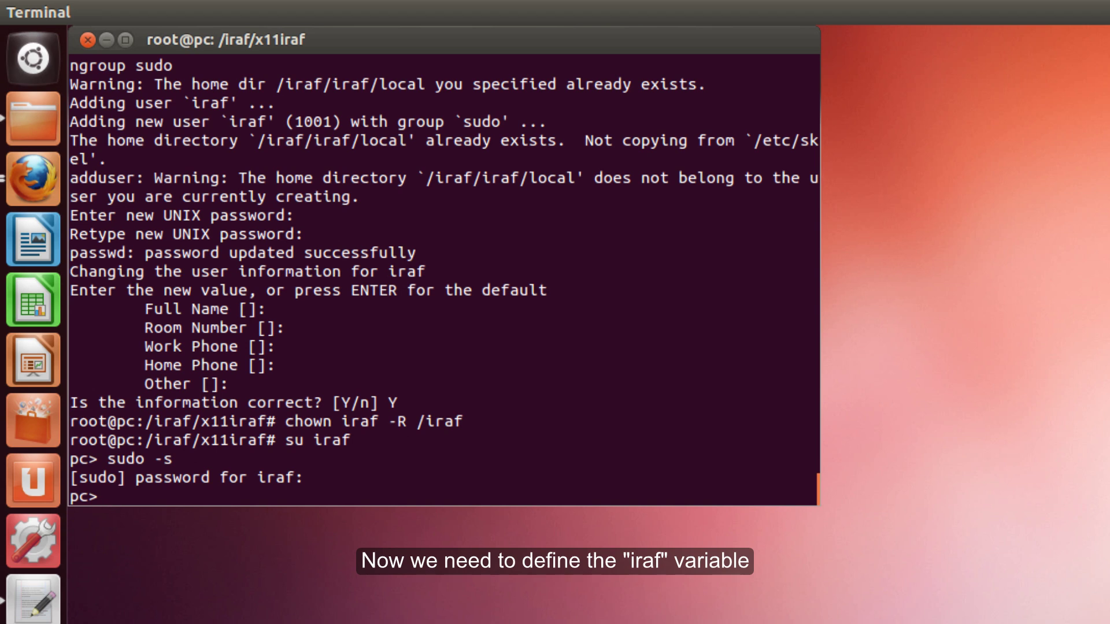
Set the iraf environment variable to /iraf/iraf with setenv.
{"action": "key", "text": "alt+Tab"}
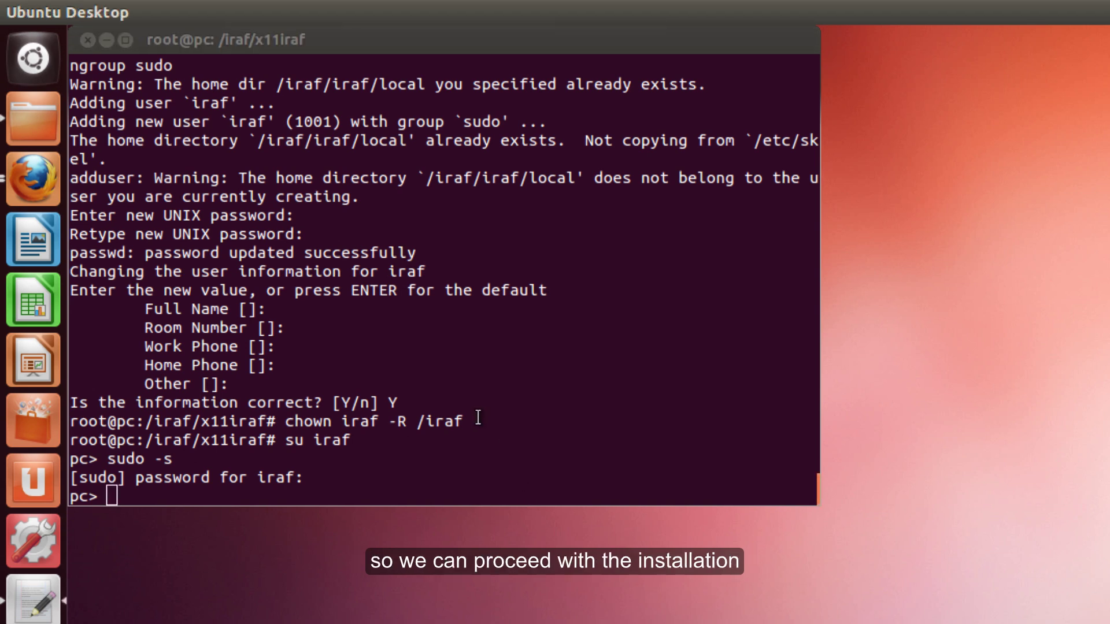
{"action": "left_click", "coordinate": [479, 418]}
{"action": "type", "text": "setenv iraf /iraf/iraf"}
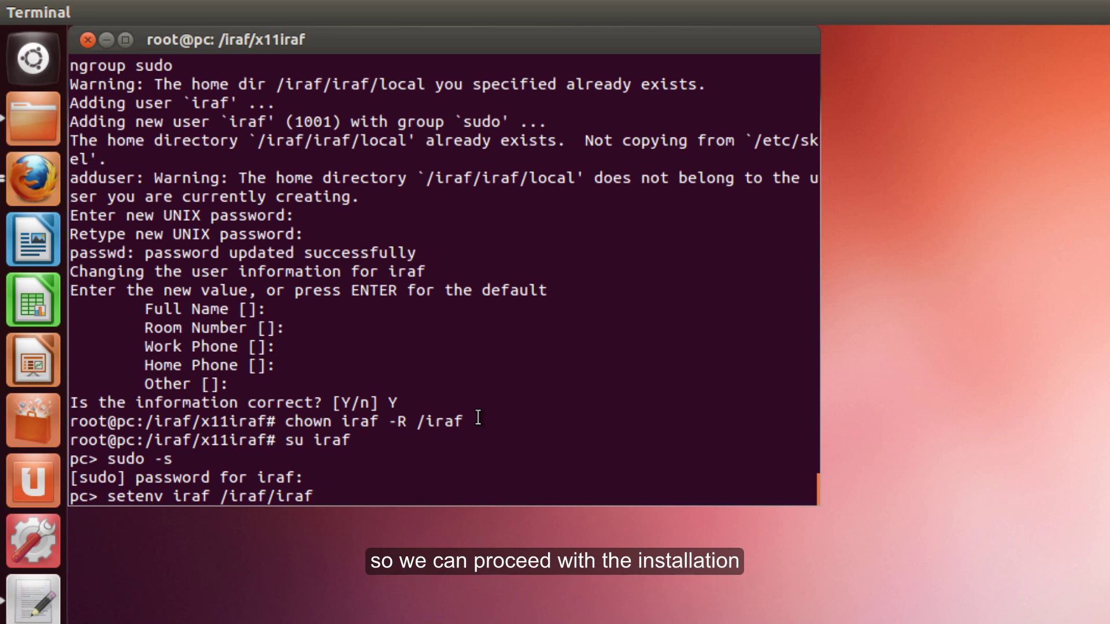
{"action": "key", "text": "Return"}
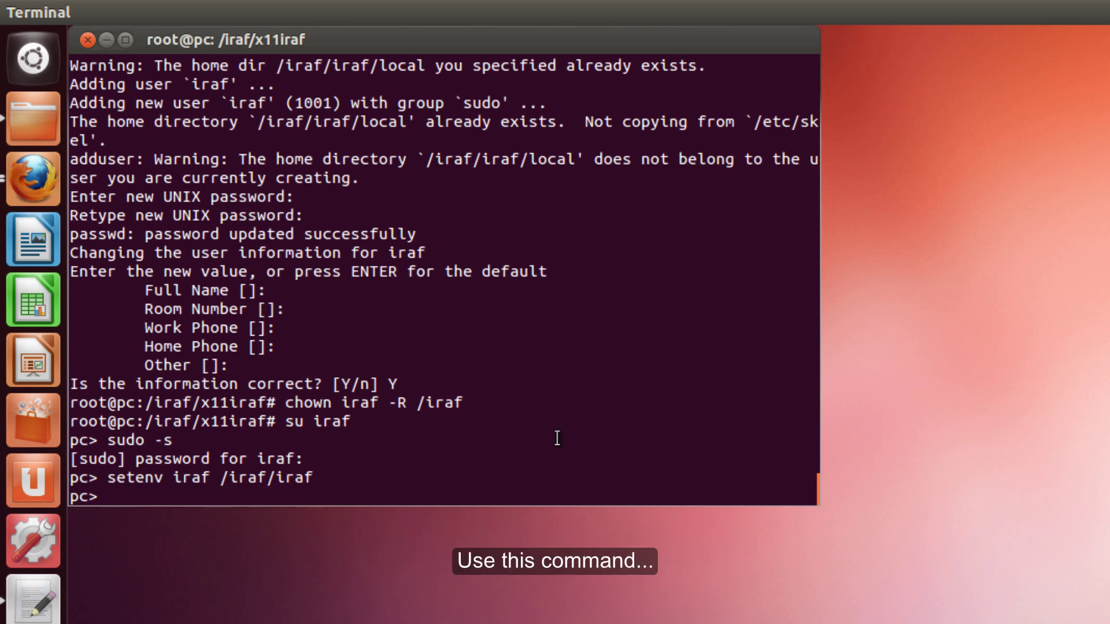
Move into /iraf/iraf/unix/hlib and source irafuser.csh.
{"action": "key", "text": "alt+Tab"}
{"action": "left_click", "coordinate": [288, 457]}
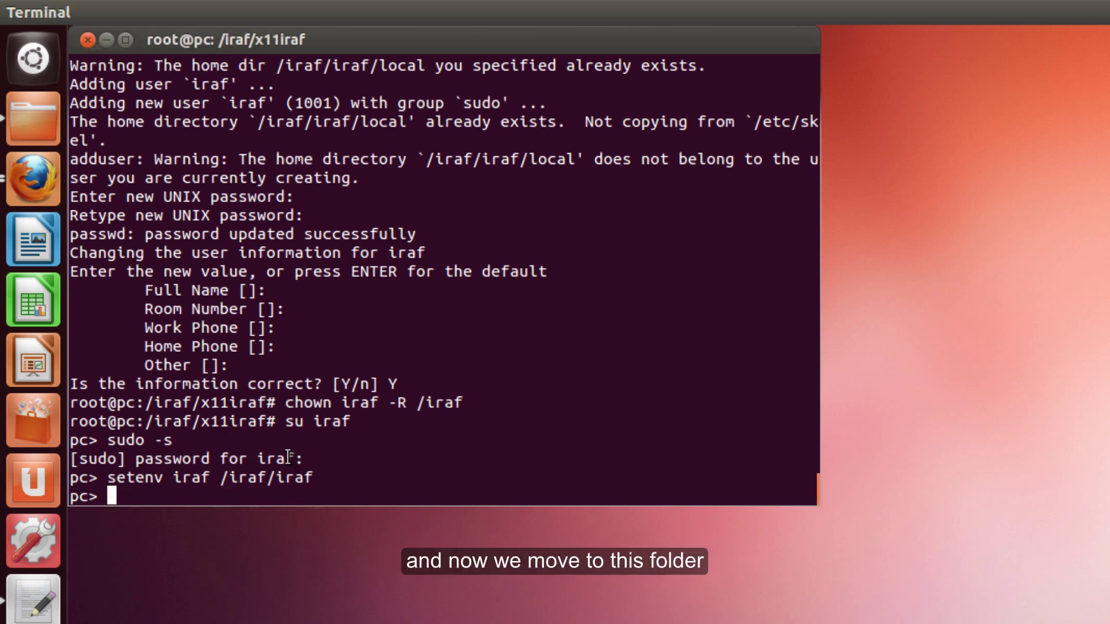
{"action": "type", "text": "cd /iraf/iraf/unix/hlib"}
{"action": "key", "text": "Return"}
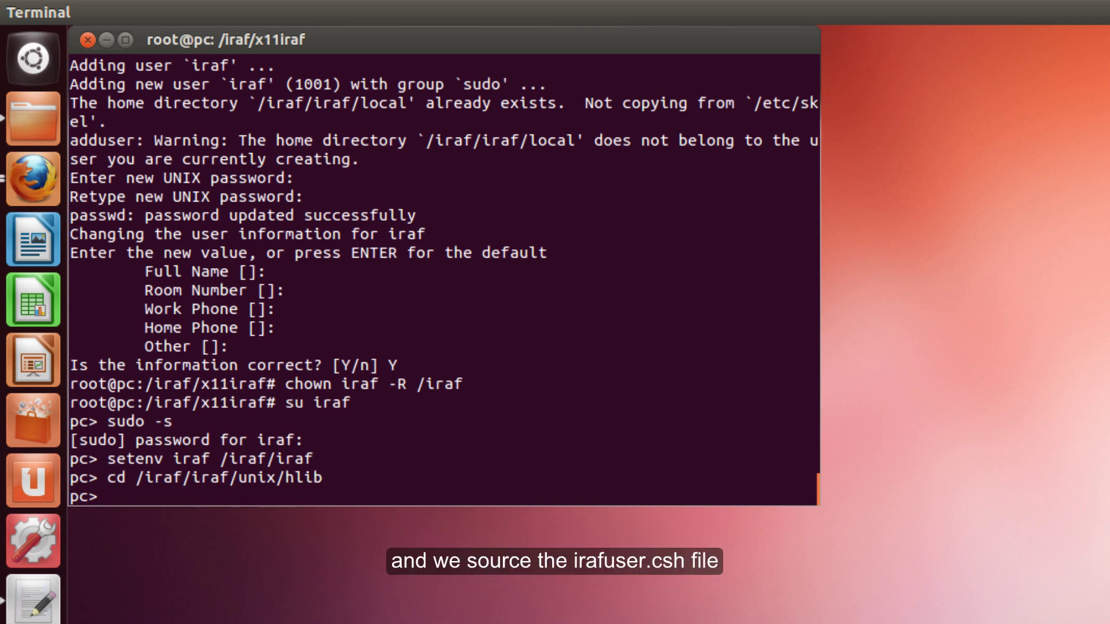
{"action": "key", "text": "alt+Tab"}
{"action": "key", "text": "alt+Tab"}
{"action": "type", "text": "source irafuser.csh"}
{"action": "key", "text": "Return"}
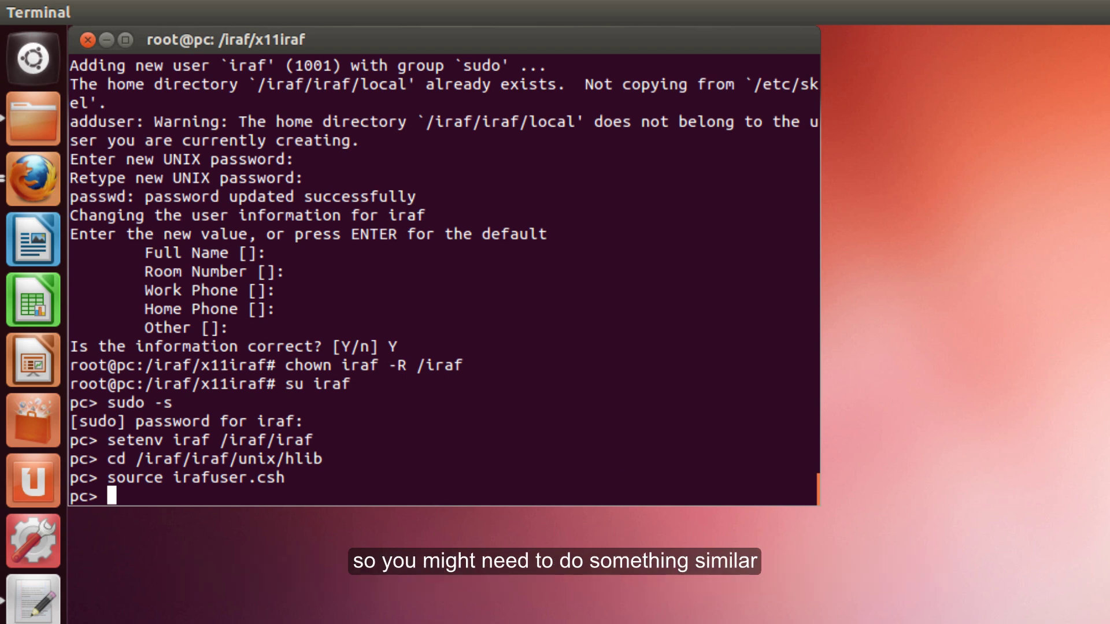
Install the ia32-libs 32-bit library package with apt-get, answering Y to continue.
{"action": "key", "text": "alt+Tab"}
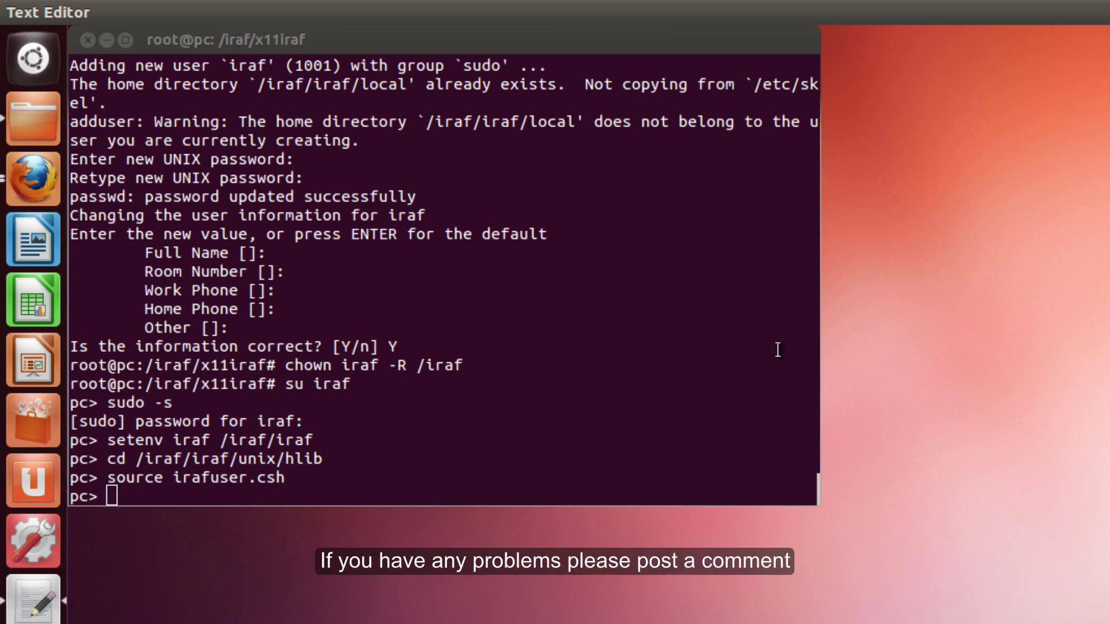
{"action": "middle_click", "coordinate": [665, 345]}
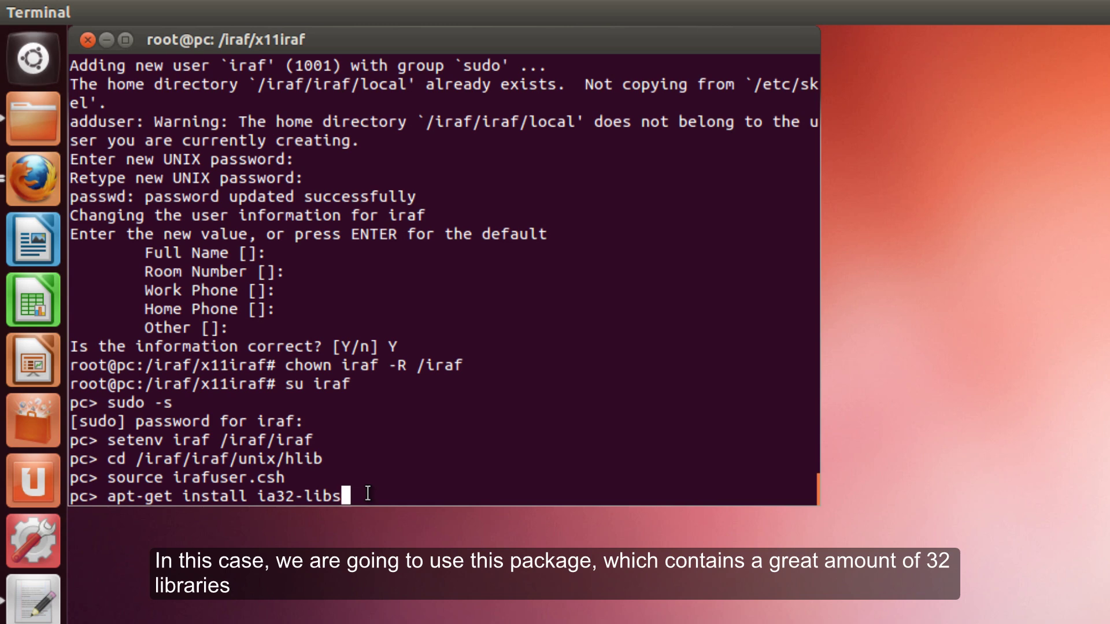
{"action": "key", "text": "Return"}
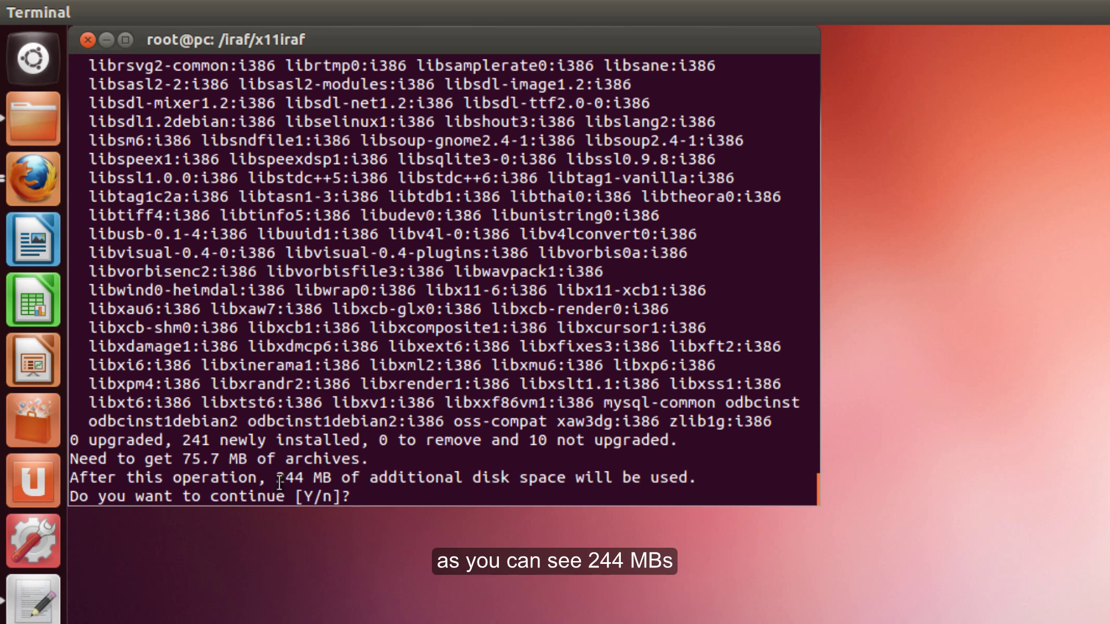
{"action": "type", "text": "Y"}
{"action": "key", "text": "Return"}
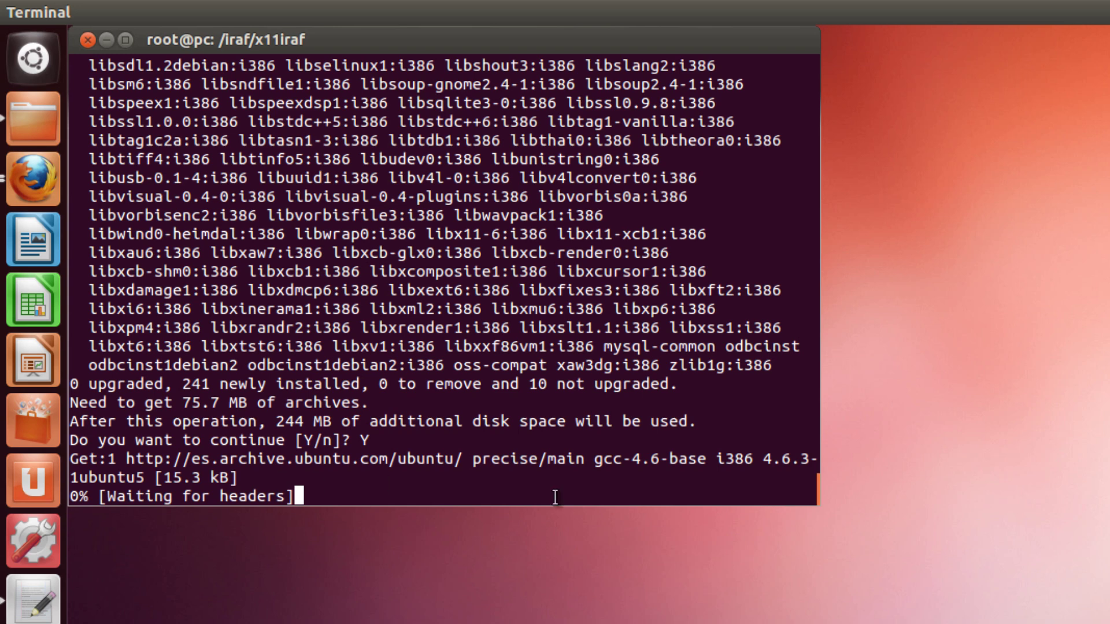
{"action": "key", "text": "alt+Tab"}
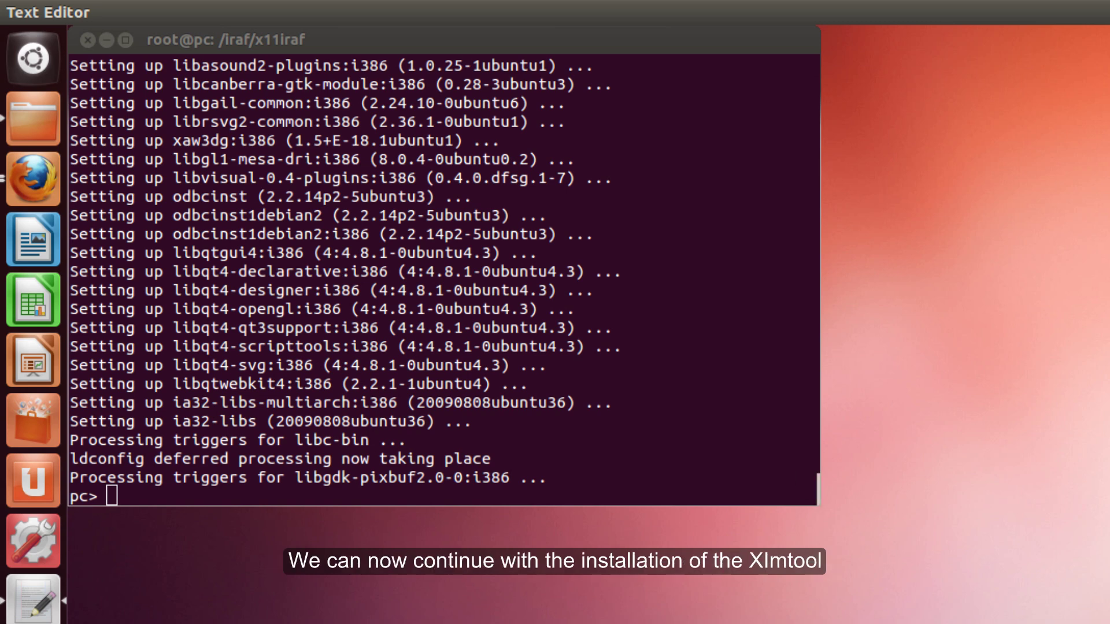
Move into /iraf/x11iraf and list its contents.
{"action": "middle_click", "coordinate": [314, 460]}
{"action": "key", "text": "Return"}
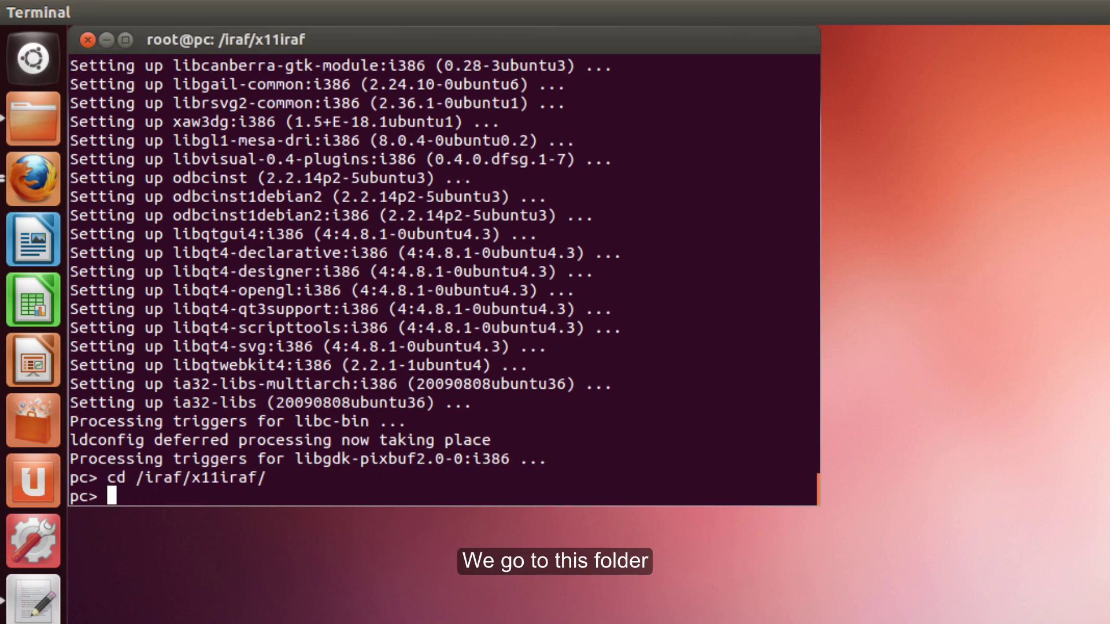
{"action": "type", "text": "ls"}
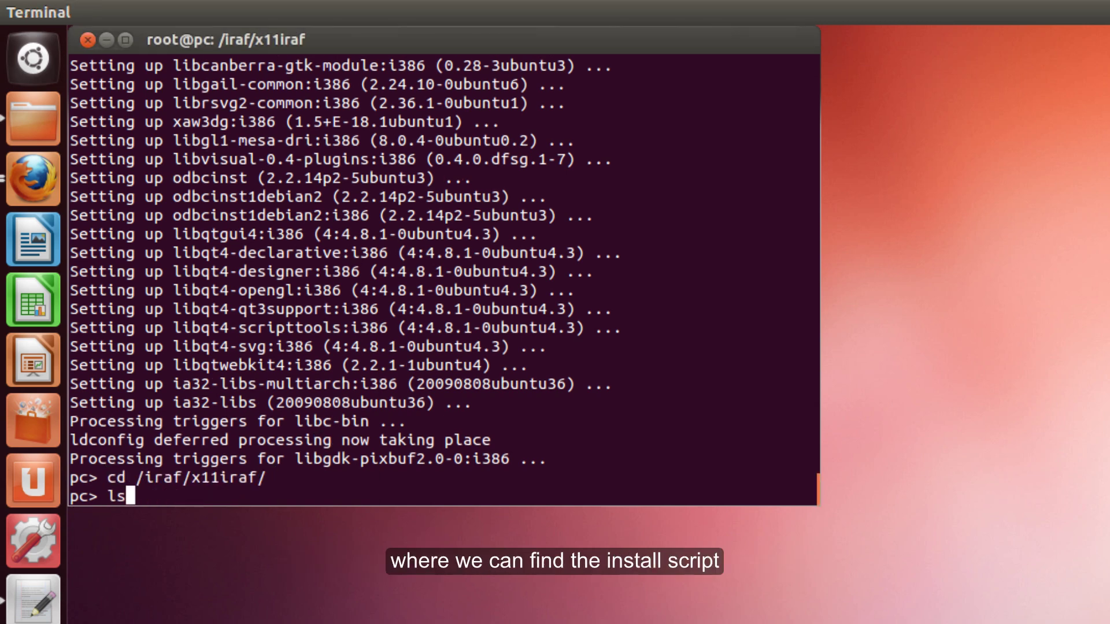
{"action": "key", "text": "Return"}
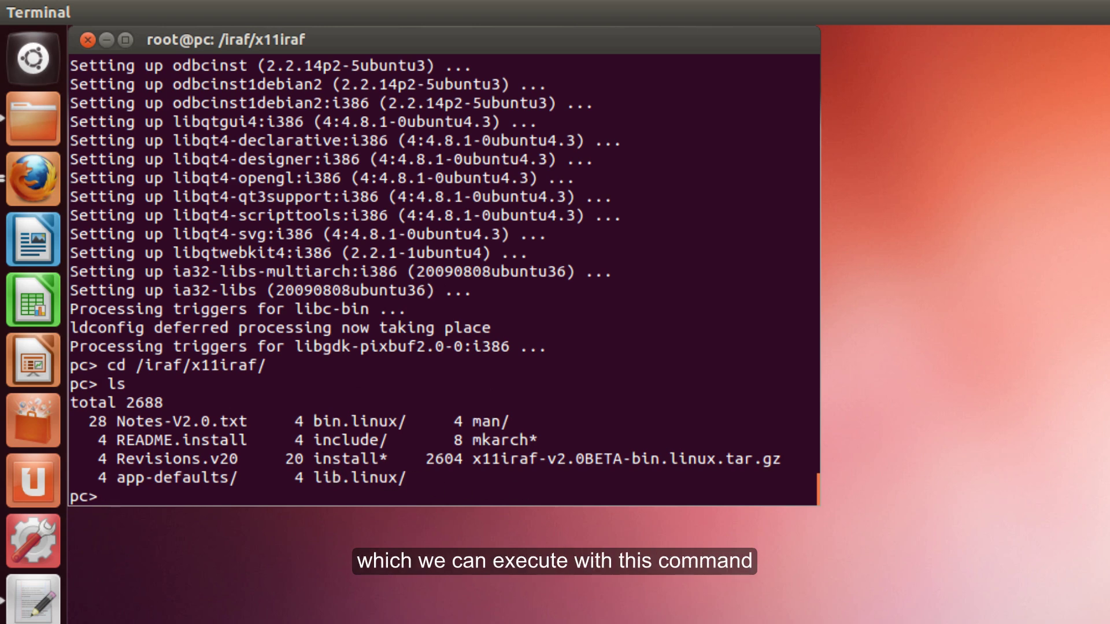
Launch the X11IRAF installer with ./install.
{"action": "key", "text": "alt+Tab"}
{"action": "left_click", "coordinate": [291, 396]}
{"action": "type", "text": "./install"}
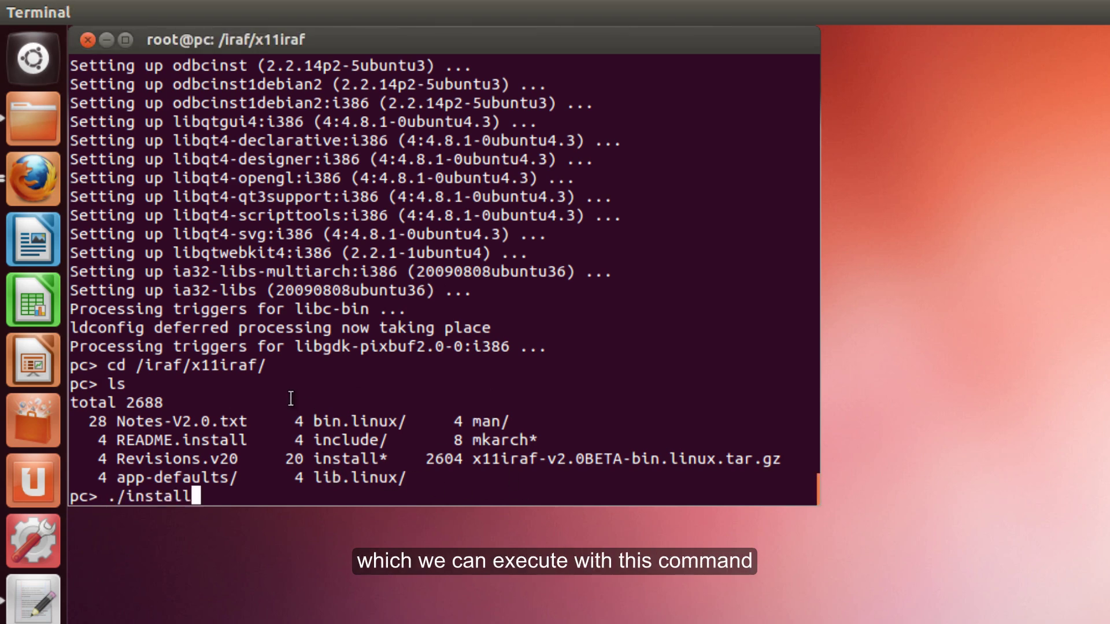
{"action": "key", "text": "Return"}
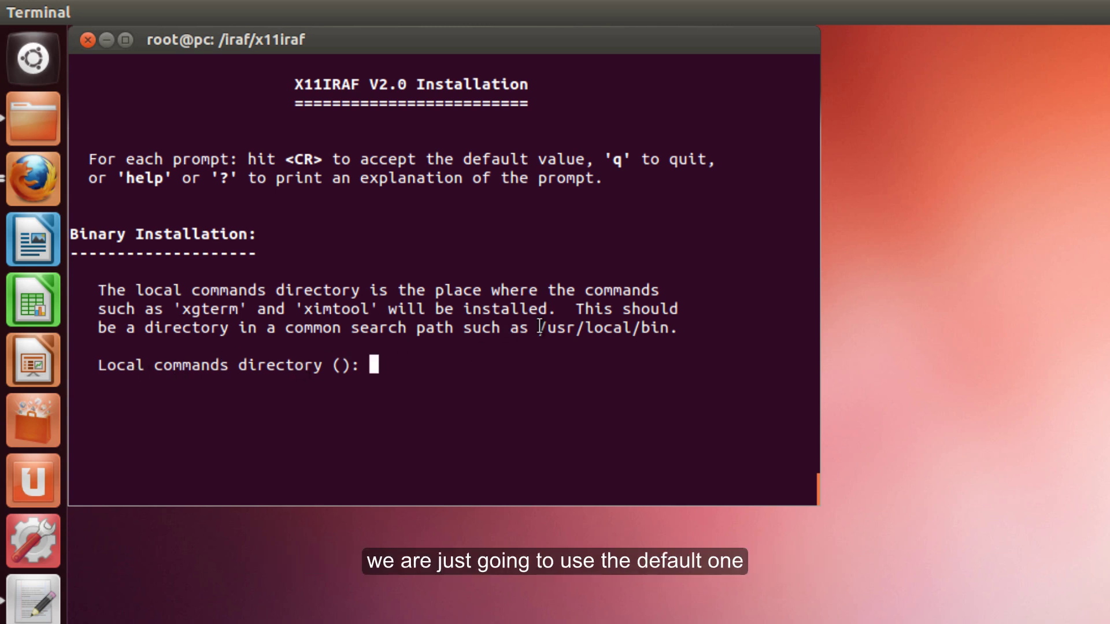
Set /usr/local/bin as the commands directory and answer yes to replace old commands.
{"action": "left_click_drag", "start_coordinate": [540, 329], "coordinate": [671, 328]}
{"action": "middle_click", "coordinate": [375, 376]}
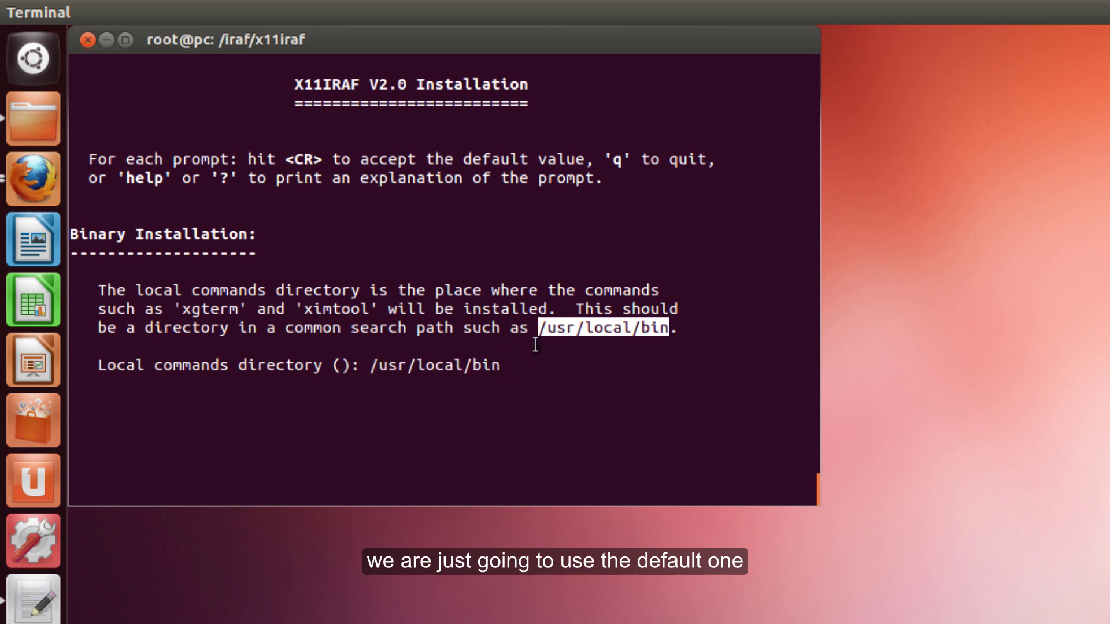
{"action": "key", "text": "Return"}
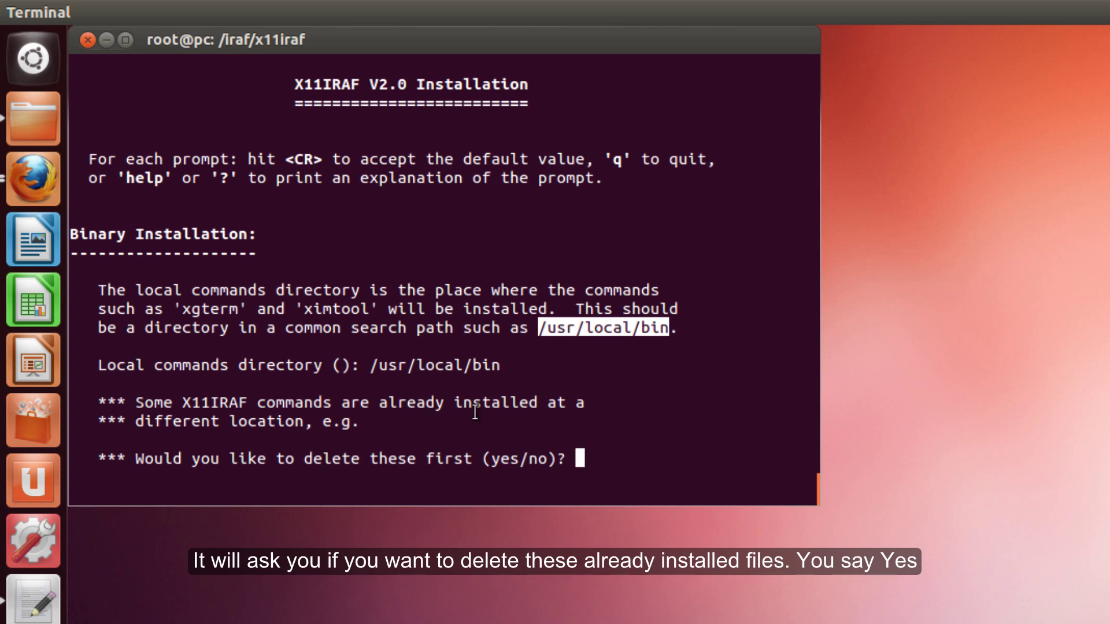
{"action": "type", "text": "yes"}
{"action": "key", "text": "Return"}
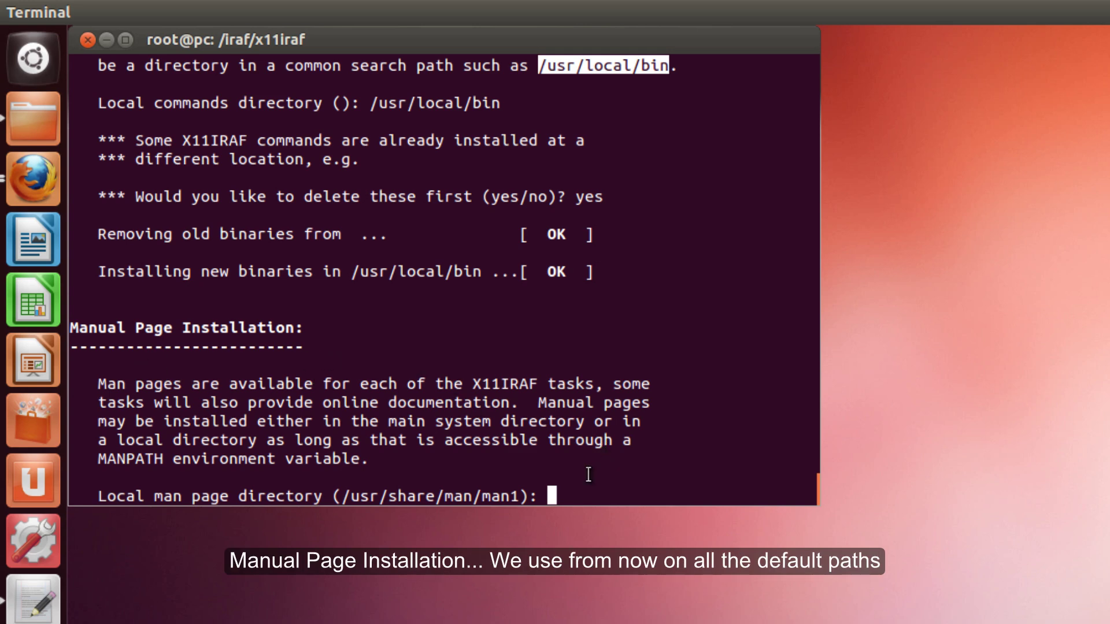
Accept the default man page, app-defaults, CDL library and local lib directories.
{"action": "key", "text": "Return"}
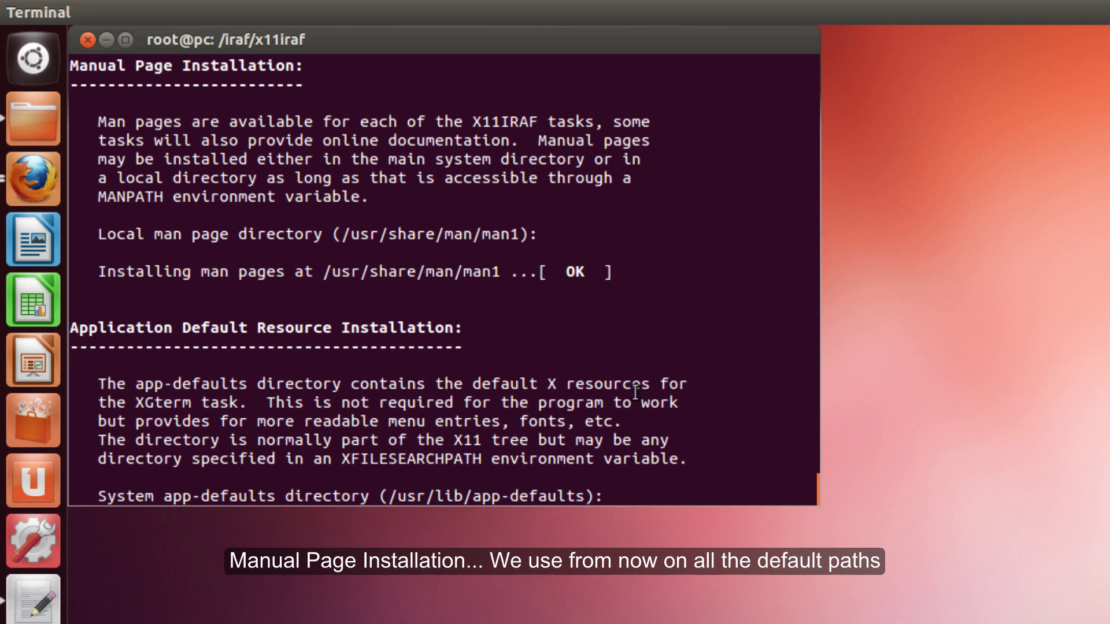
{"action": "key", "text": "Return"}
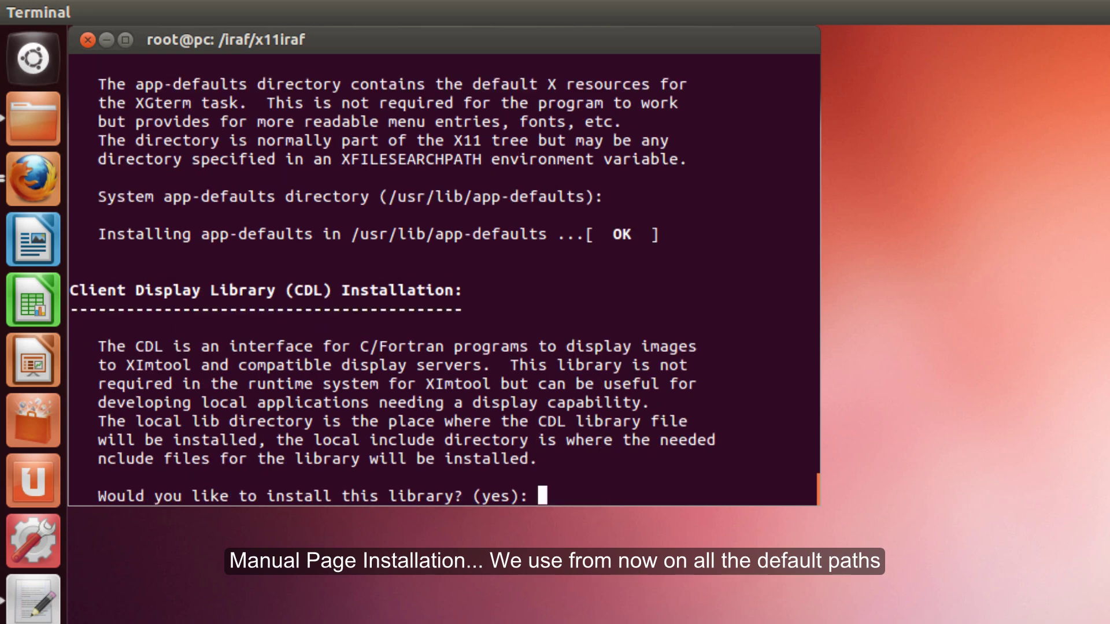
{"action": "key", "text": "Return"}
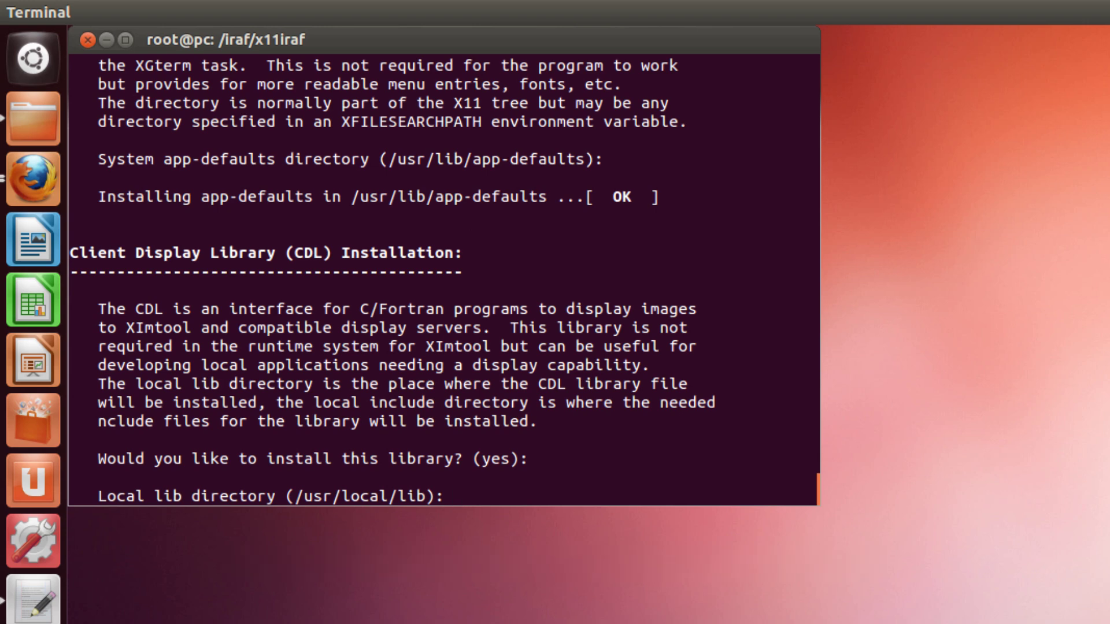
{"action": "key", "text": "Return"}
{"action": "key", "text": "Return"}
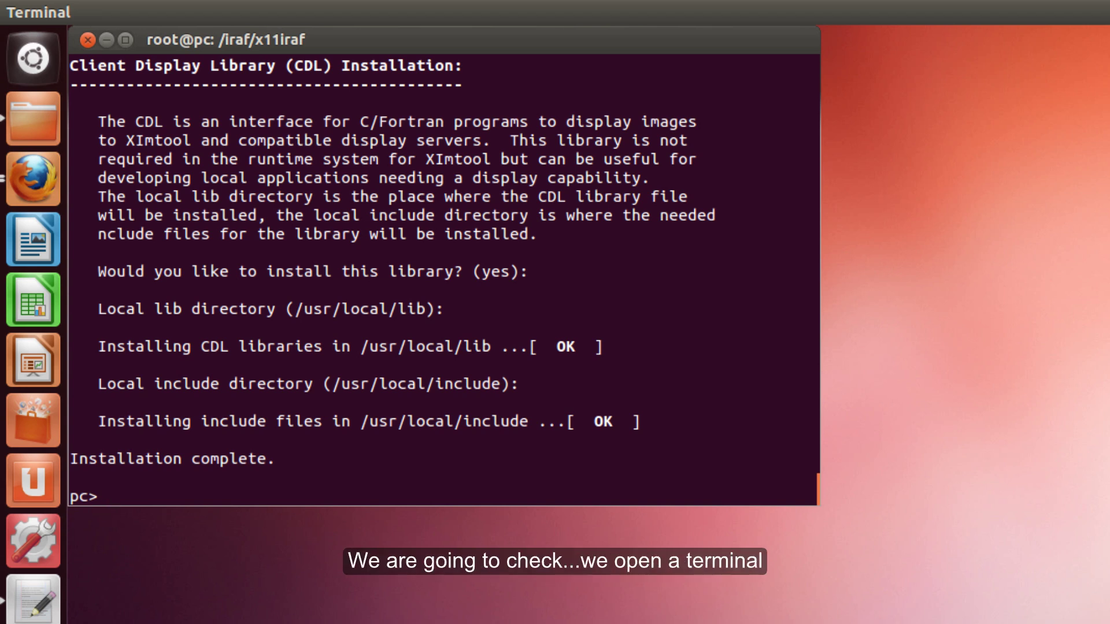
{"action": "key", "text": "ctrl+alt+t"}
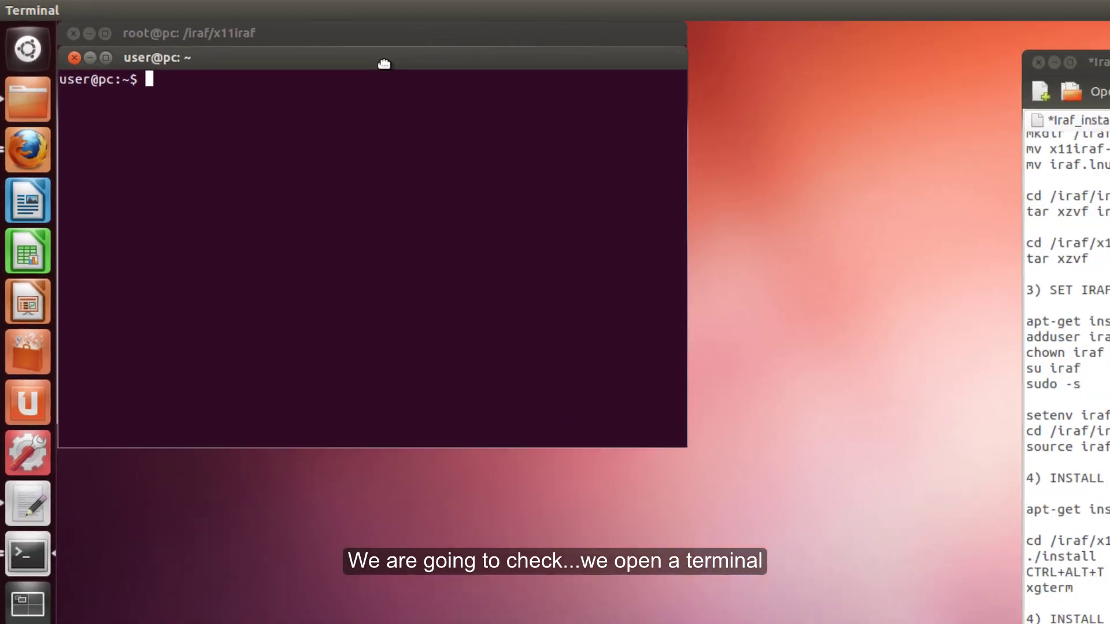
{"action": "left_click_drag", "start_coordinate": [453, 69], "coordinate": [701, 179]}
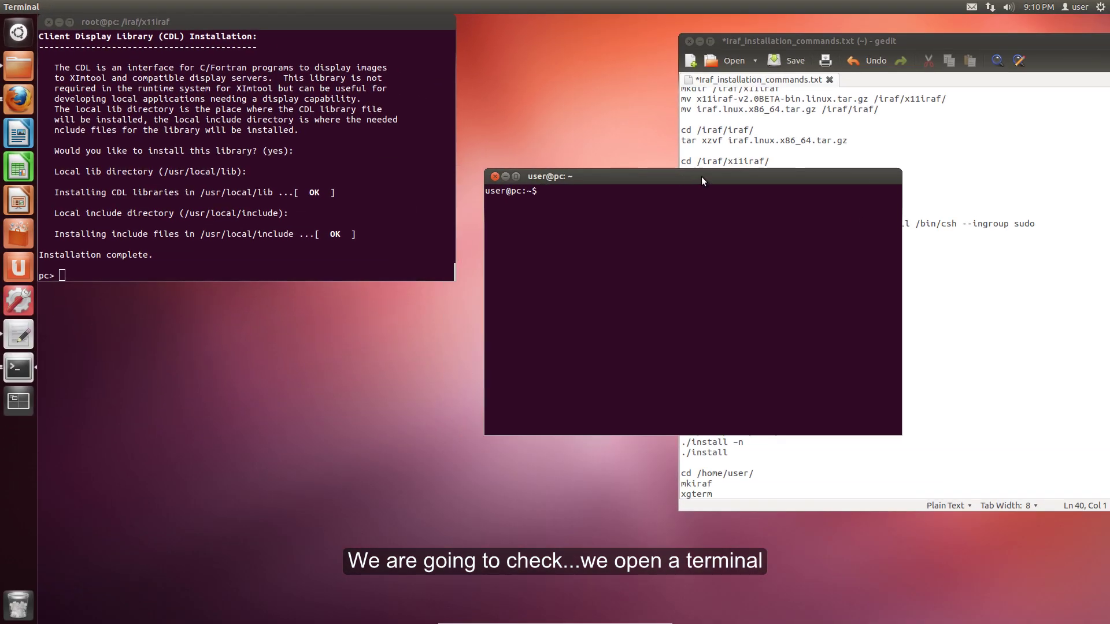
{"action": "type", "text": "xgterm"}
{"action": "key", "text": "Return"}
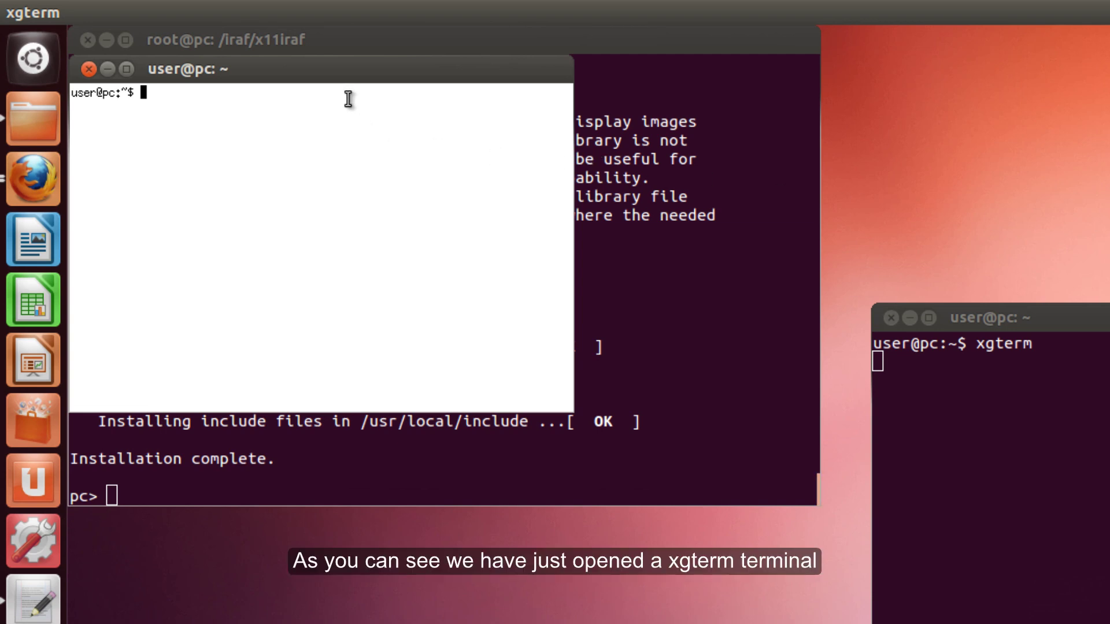
{"action": "left_click_drag", "start_coordinate": [323, 78], "coordinate": [372, 148]}
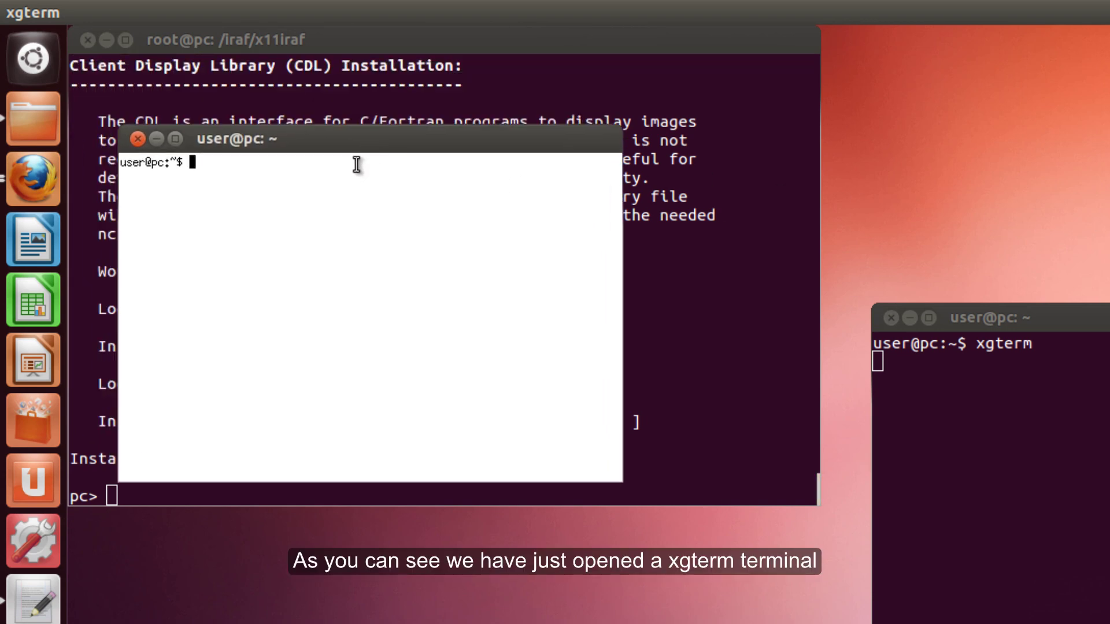
{"action": "key", "text": "ctrl+d"}
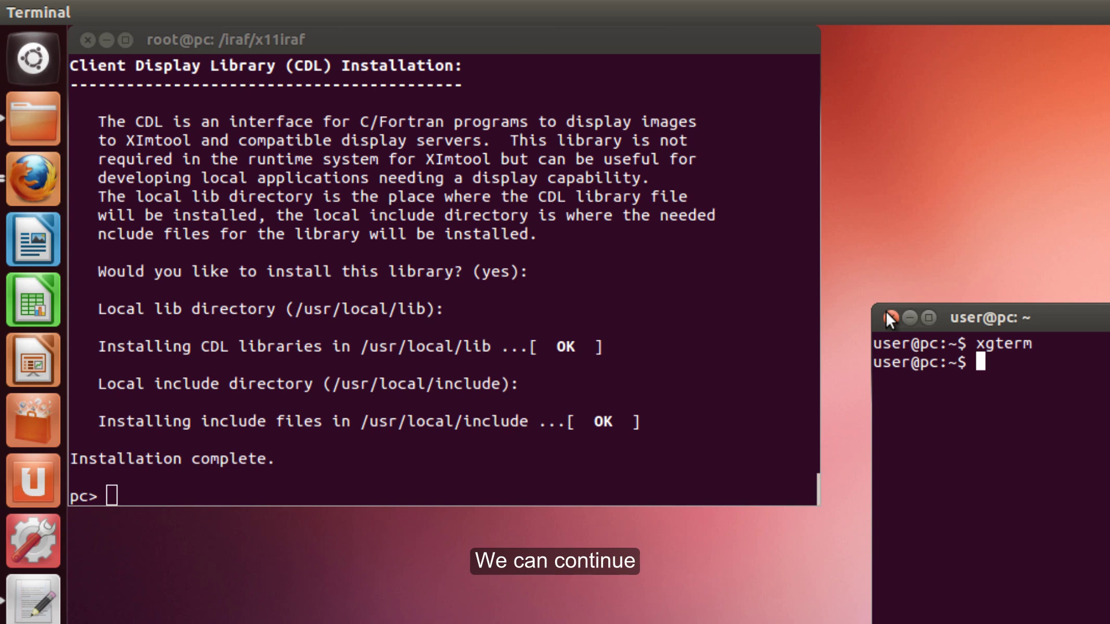
{"action": "left_click", "coordinate": [890, 317]}
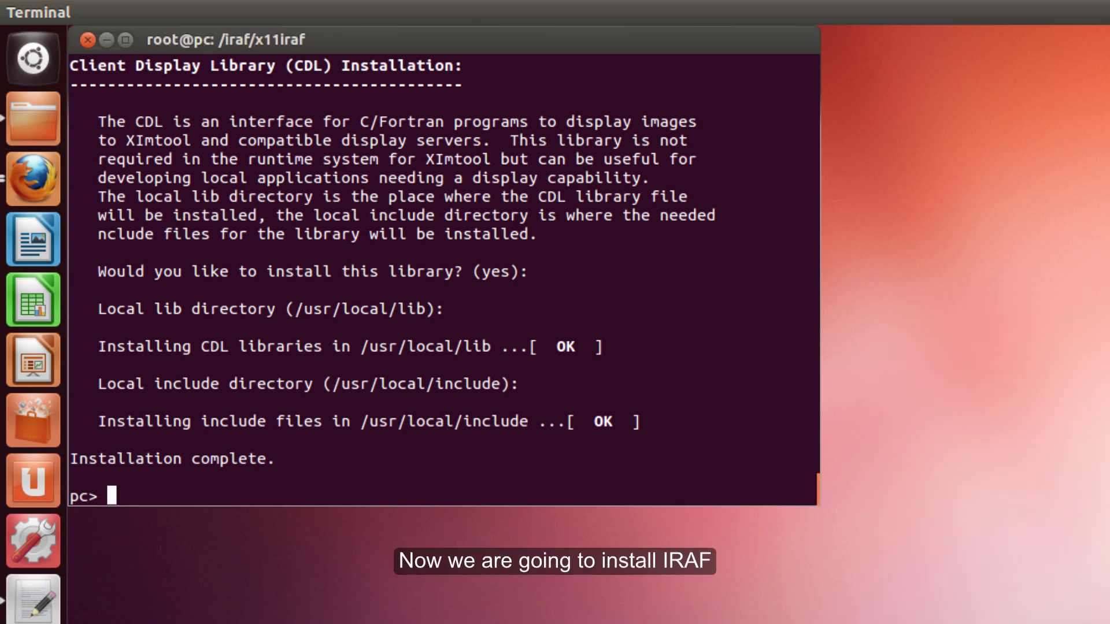
Change into /iraf/iraf/unix/hlib and list its files.
{"action": "key", "text": "alt+Tab"}
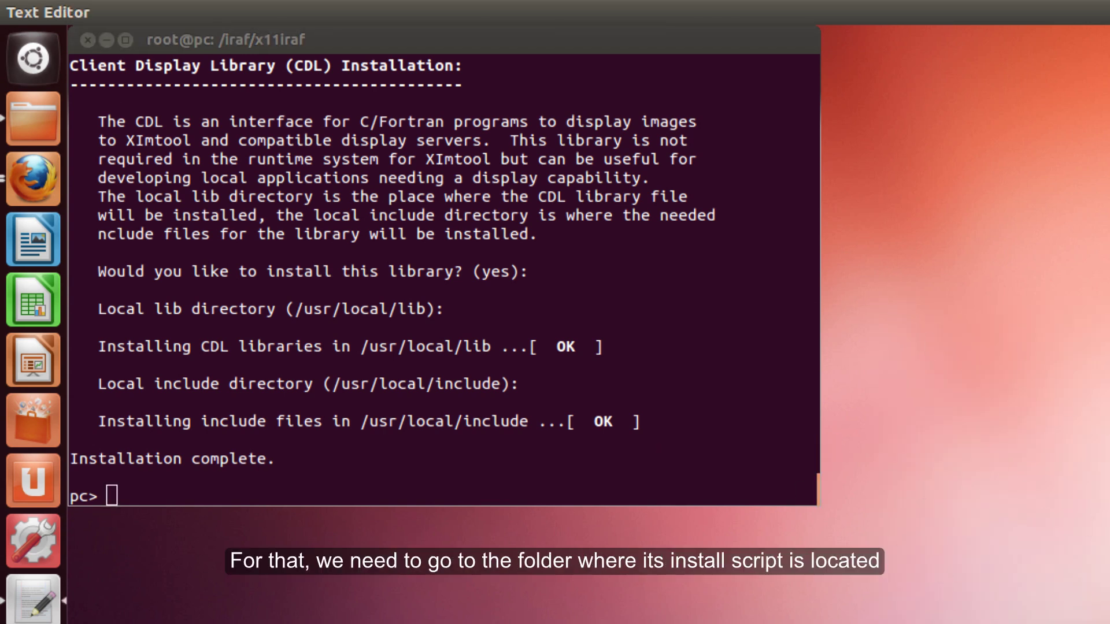
{"action": "left_click", "coordinate": [281, 465]}
{"action": "type", "text": "cd /iraf/iraf/unix/hlib"}
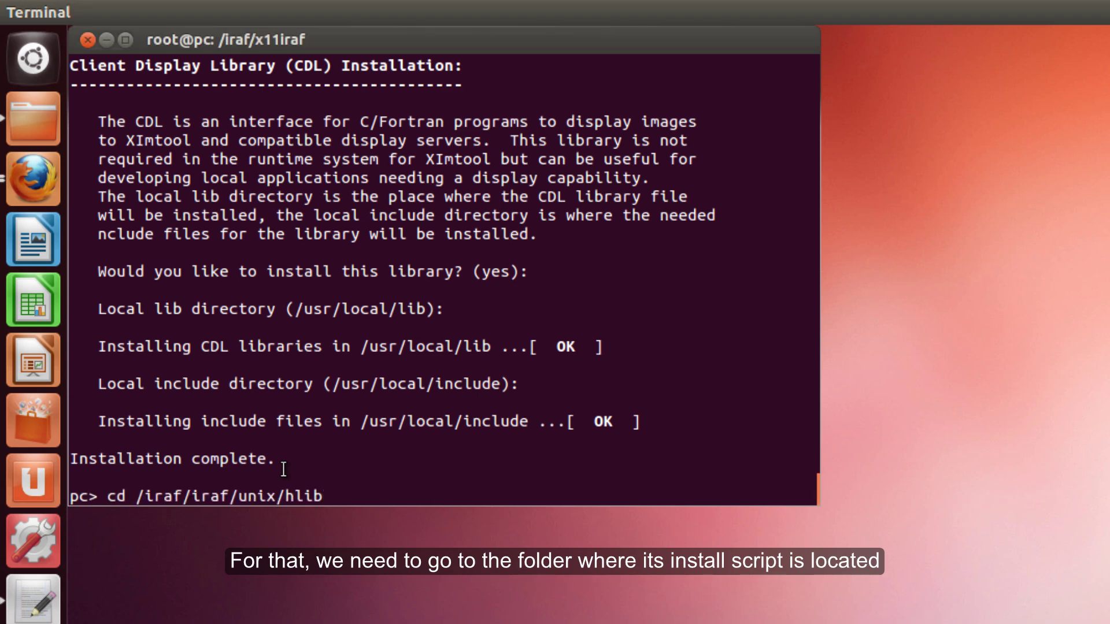
{"action": "key", "text": "Return"}
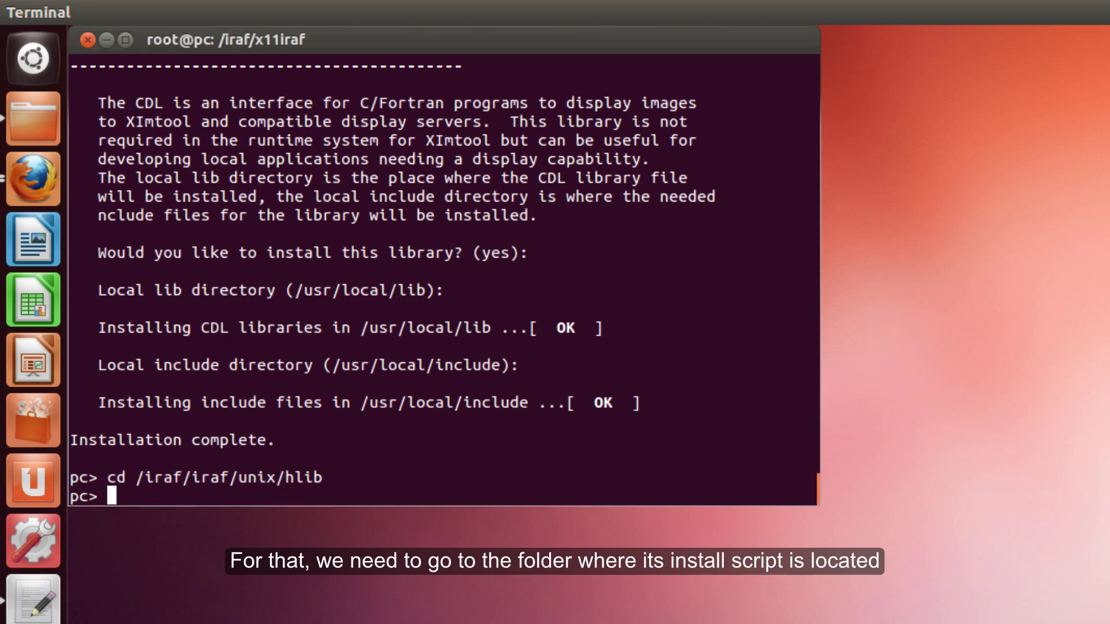
{"action": "type", "text": "ls"}
{"action": "key", "text": "Return"}
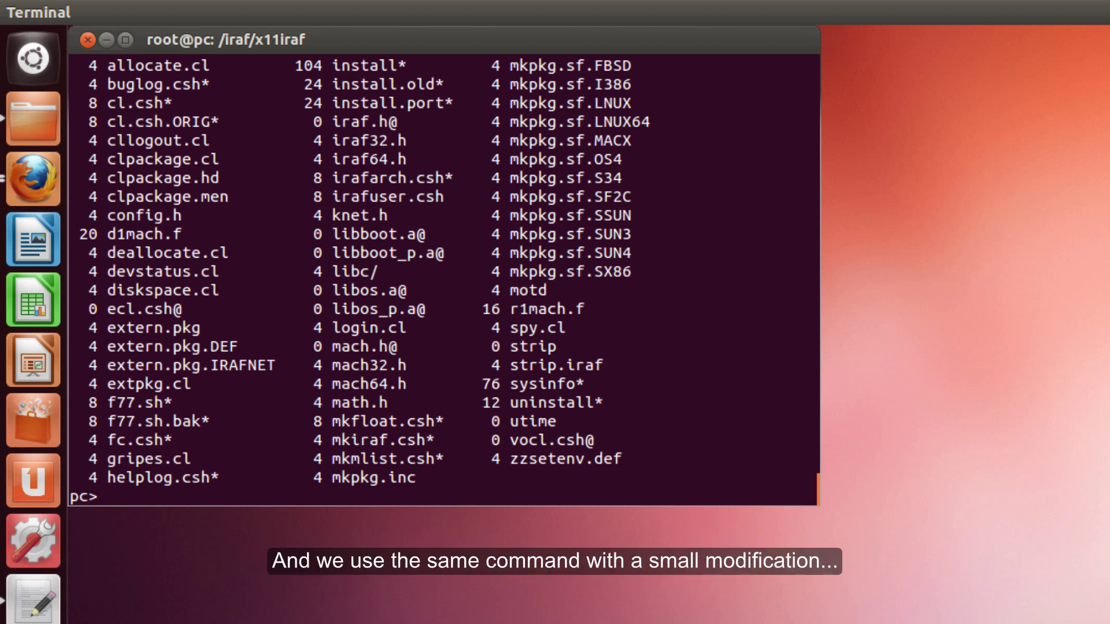
Run the simulated install ./install -n, correcting the mistyped command.
{"action": "key", "text": "alt+Tab"}
{"action": "left_click", "coordinate": [318, 352]}
{"action": "type", "text": "./install -n"}
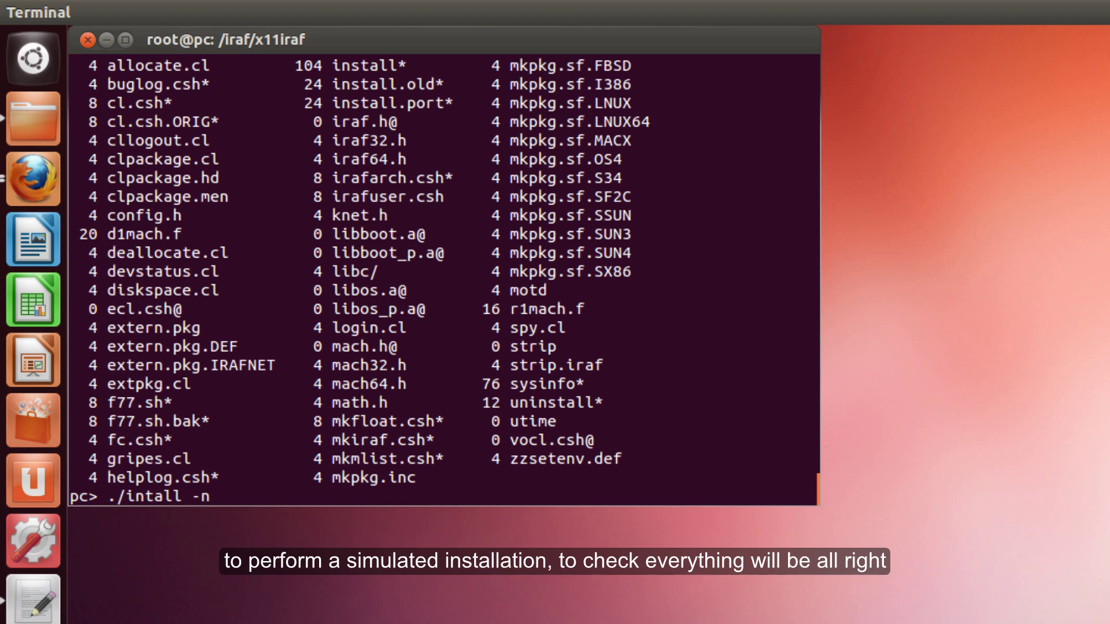
{"action": "key", "text": "Return"}
{"action": "key", "text": "Up"}
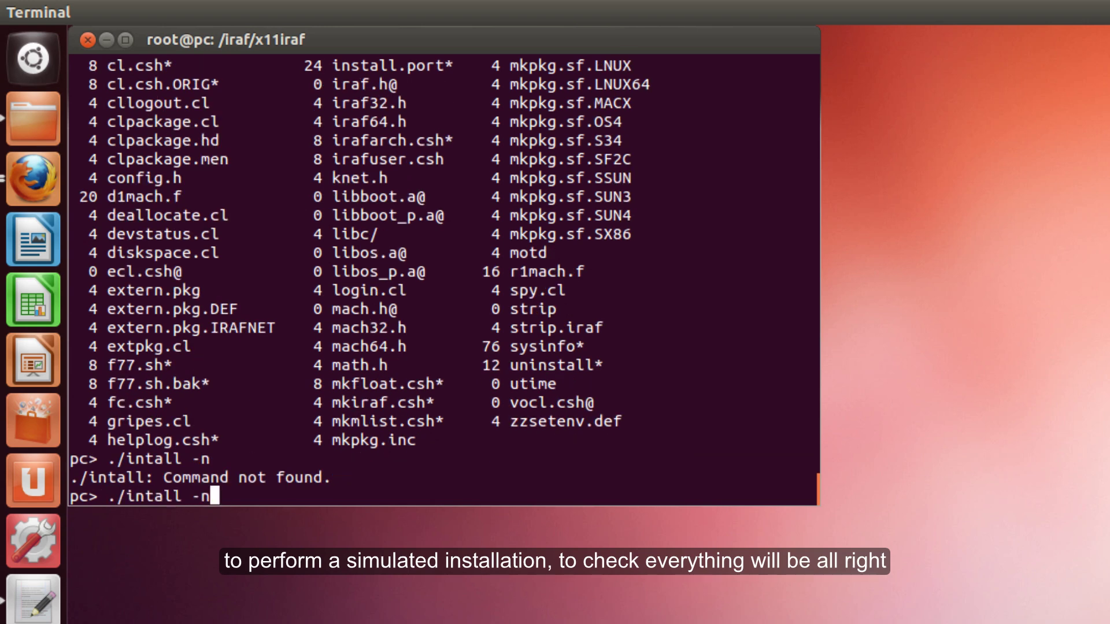
{"action": "key", "text": "Left"}
{"action": "key", "text": "Left"}
{"action": "key", "text": "Left"}
{"action": "key", "text": "Left"}
{"action": "key", "text": "Left"}
{"action": "key", "text": "Left"}
{"action": "key", "text": "Left"}
{"action": "key", "text": "Left"}
{"action": "key", "text": "Left"}
{"action": "key", "text": "Left"}
{"action": "key", "text": "Right"}
{"action": "key", "text": "Right"}
{"action": "type", "text": "s"}
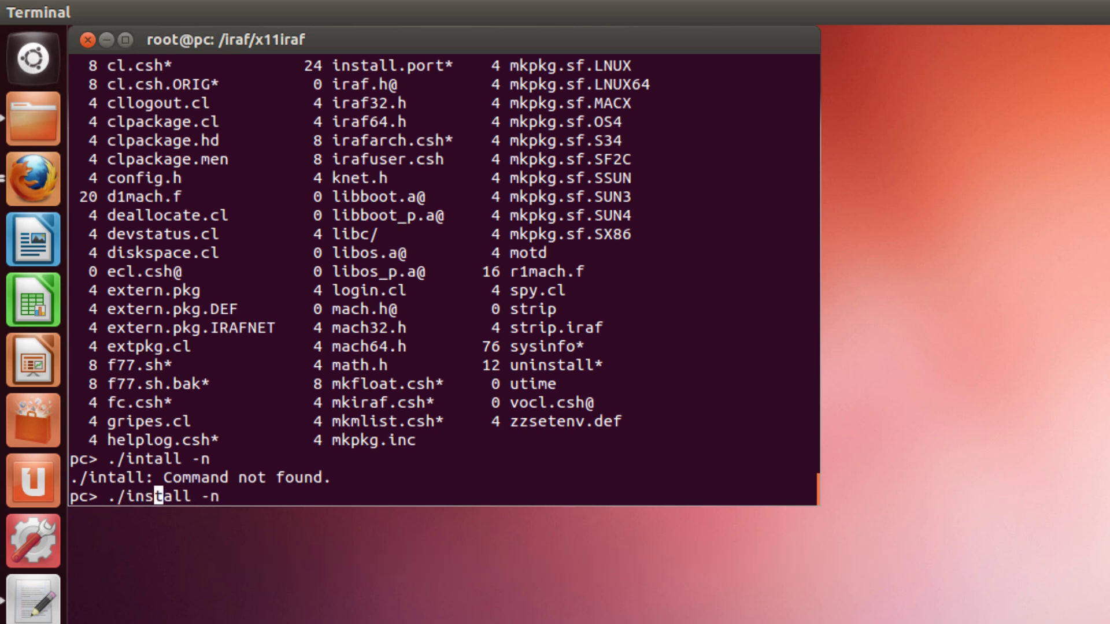
{"action": "key", "text": "Return"}
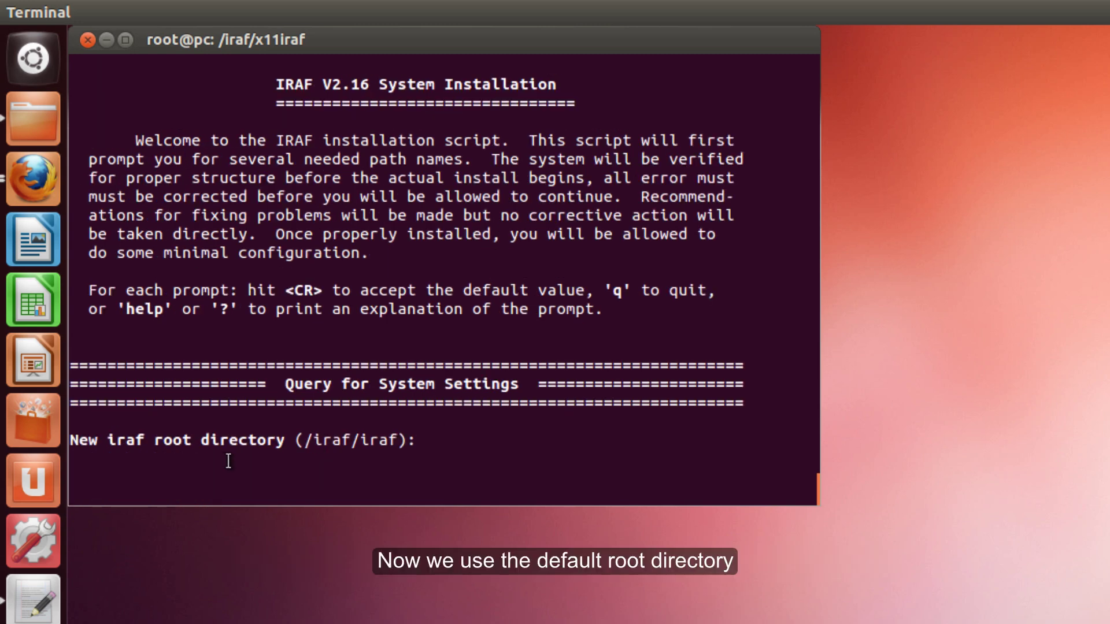
Accept default root, image and cache directories, enable networking, and accept the hosts entry.
{"action": "key", "text": "Return"}
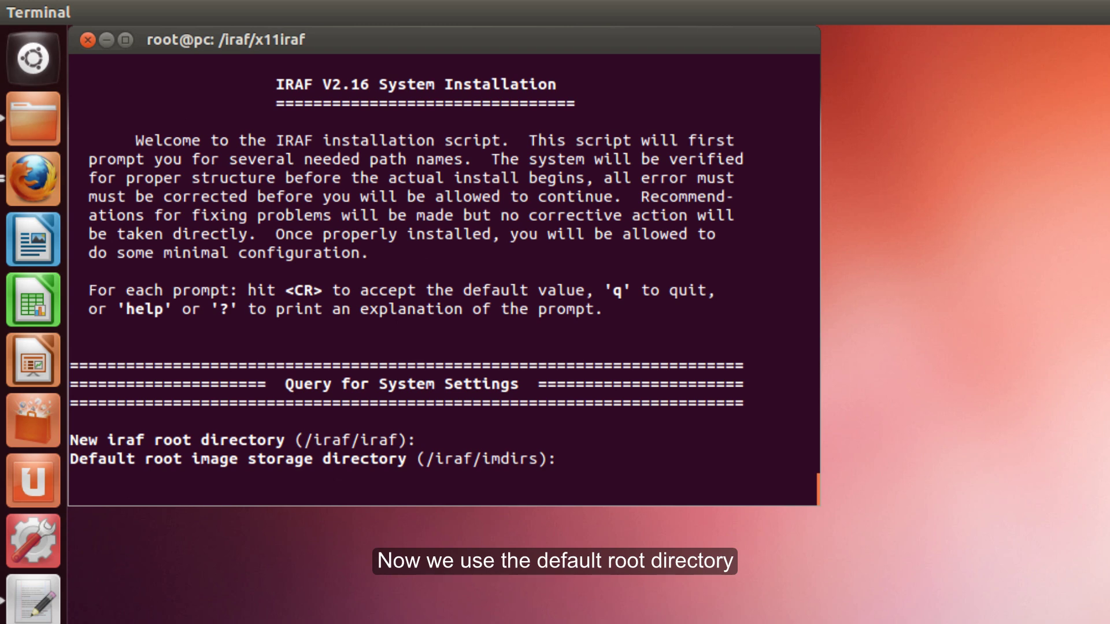
{"action": "key", "text": "Return"}
{"action": "key", "text": "Return"}
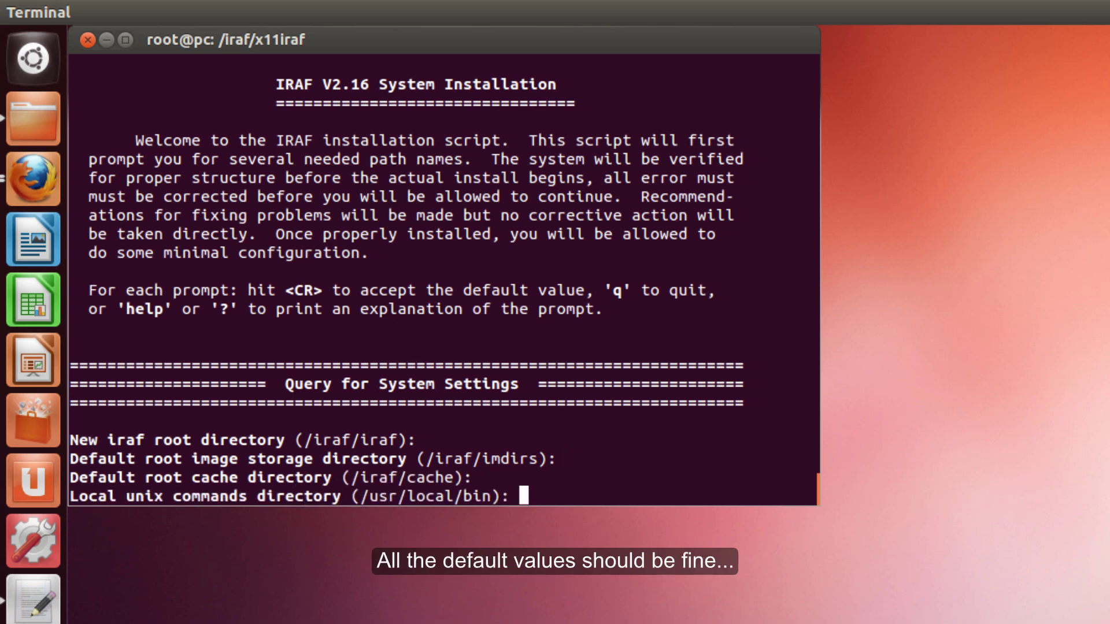
{"action": "key", "text": "Return"}
{"action": "key", "text": "Return"}
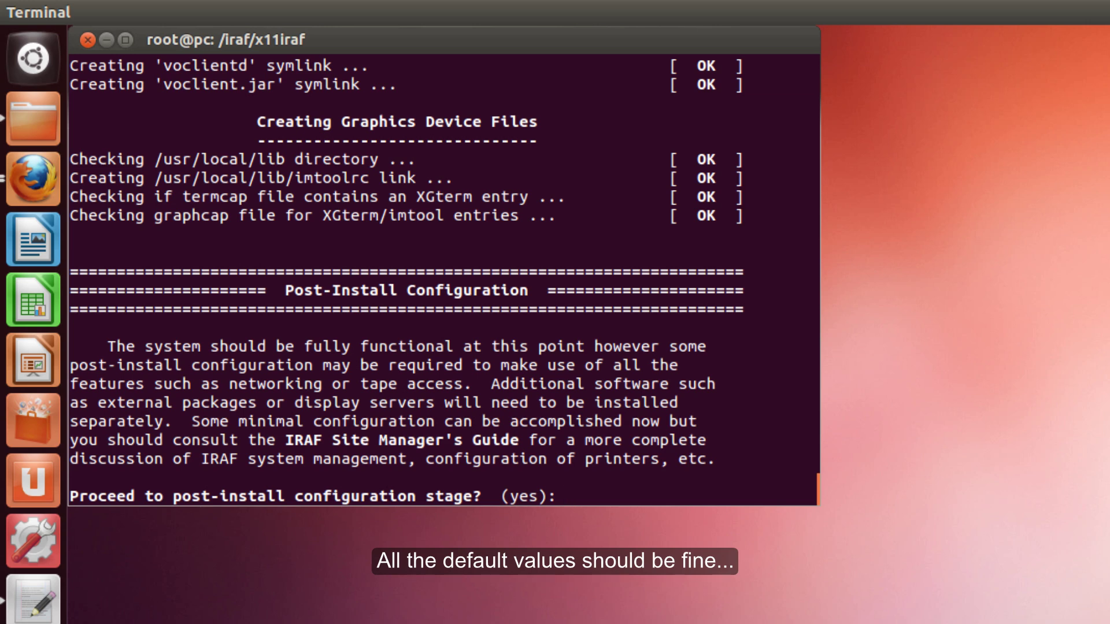
{"action": "key", "text": "Return"}
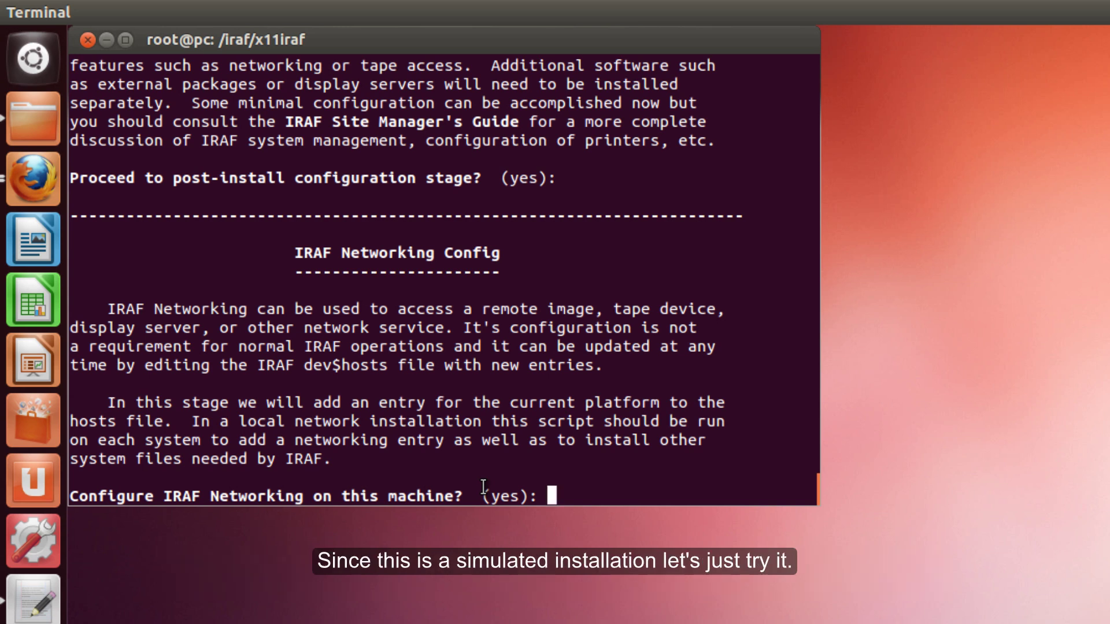
{"action": "key", "text": "Return"}
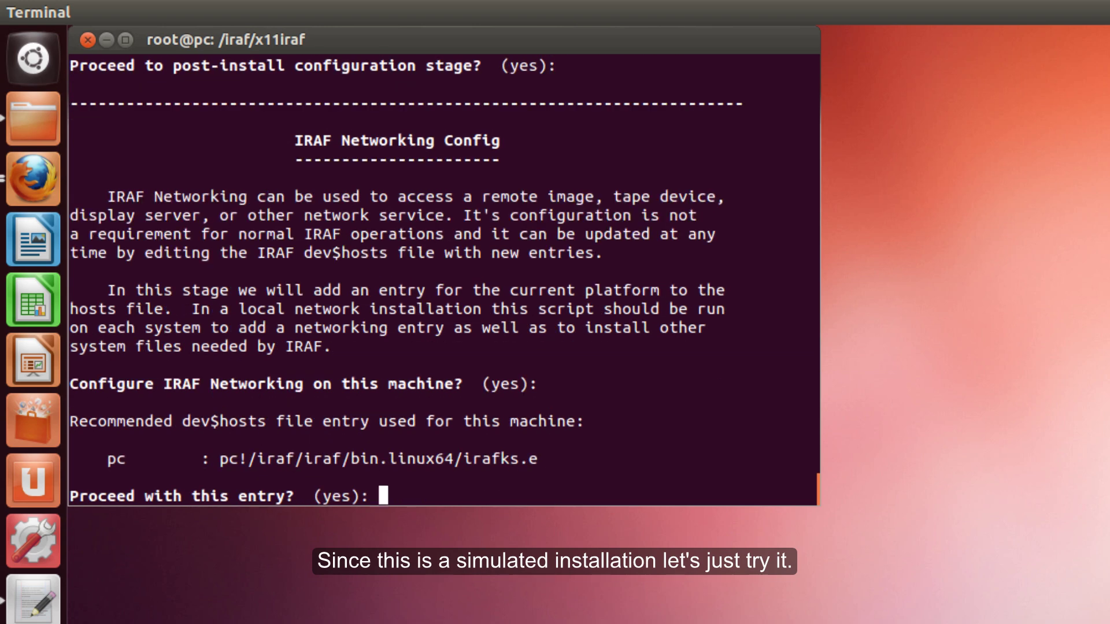
{"action": "key", "text": "Return"}
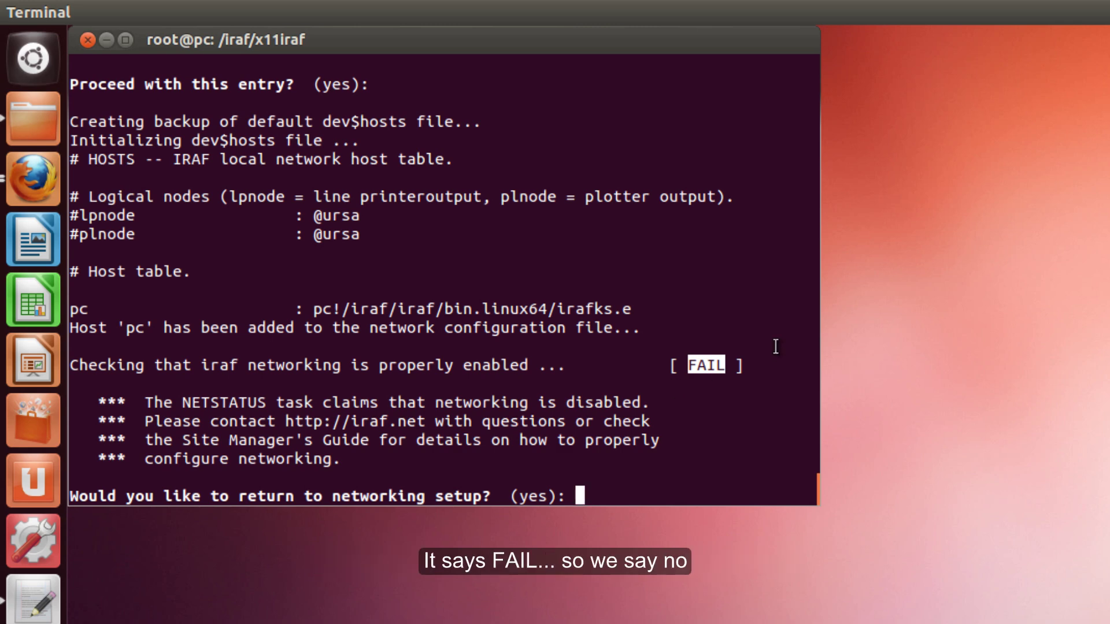
Answer no to revisiting networking, then accept the tapecap, HSI-binary deletion and source defaults.
{"action": "type", "text": "no"}
{"action": "key", "text": "Return"}
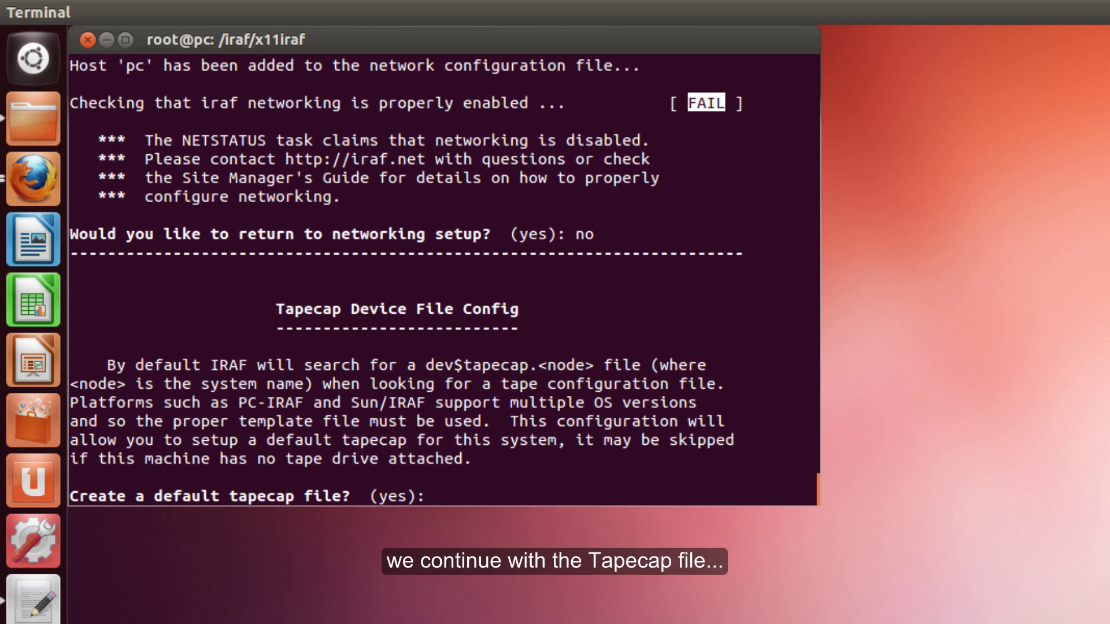
{"action": "key", "text": "Return"}
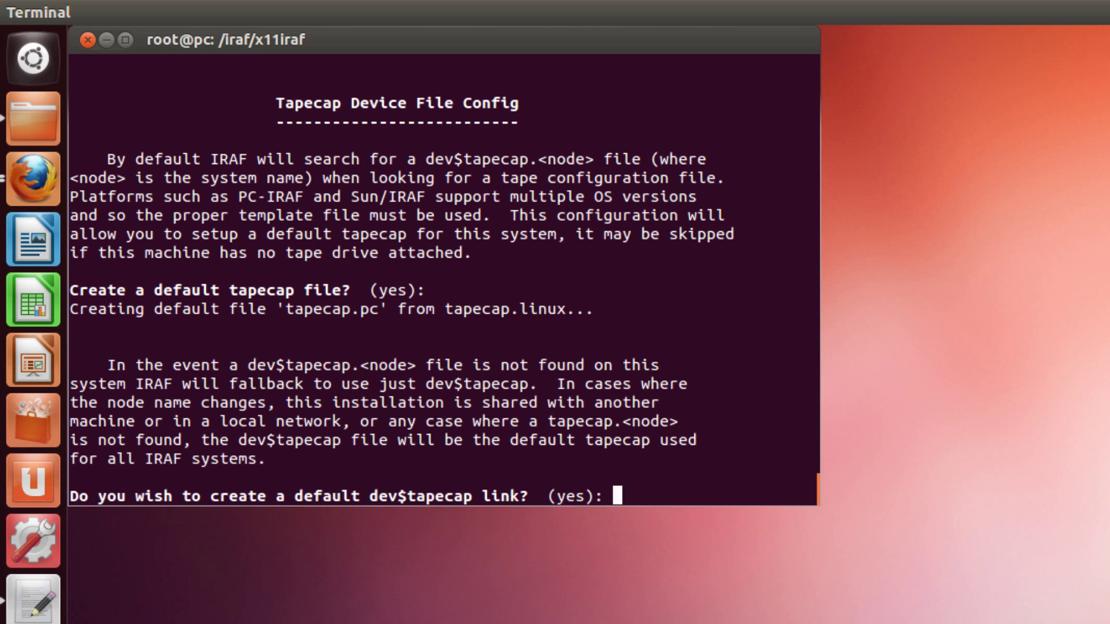
{"action": "key", "text": "Return"}
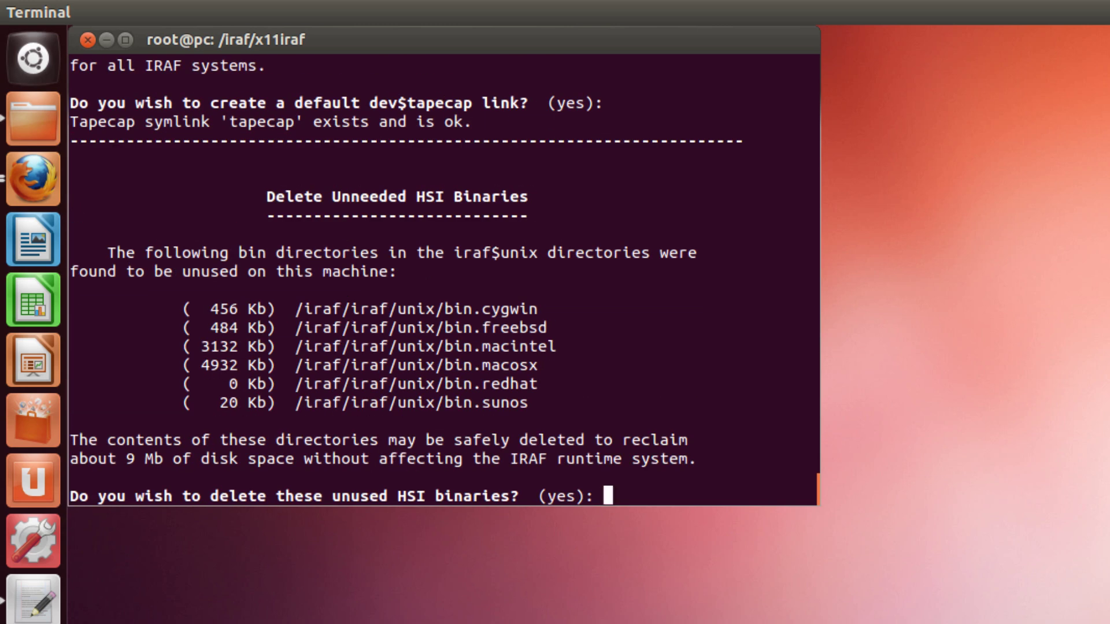
{"action": "key", "text": "Return"}
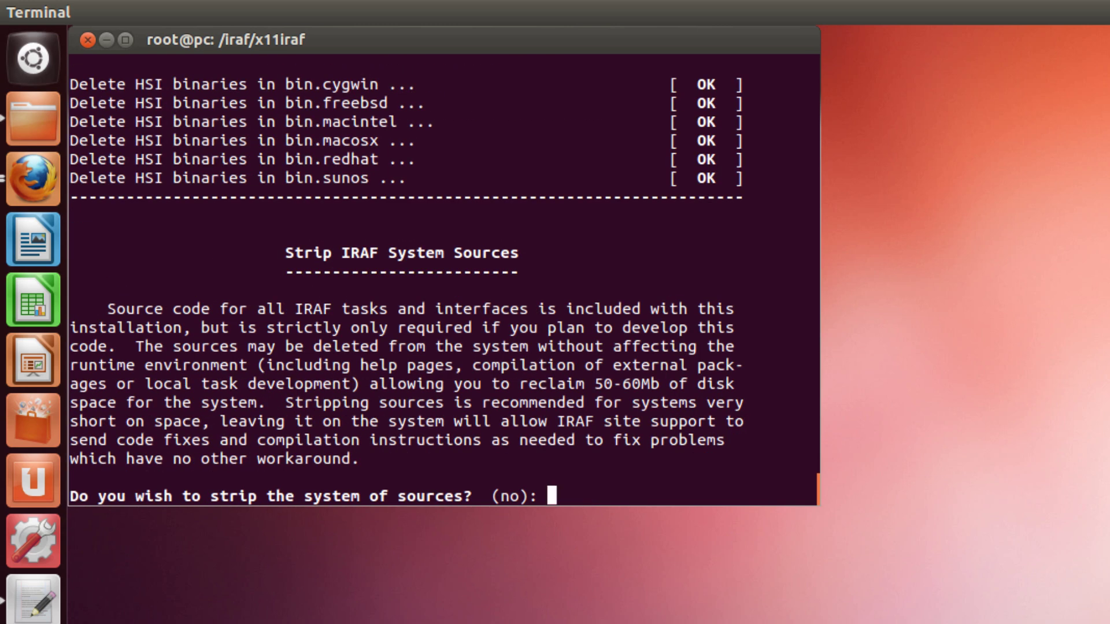
{"action": "key", "text": "Return"}
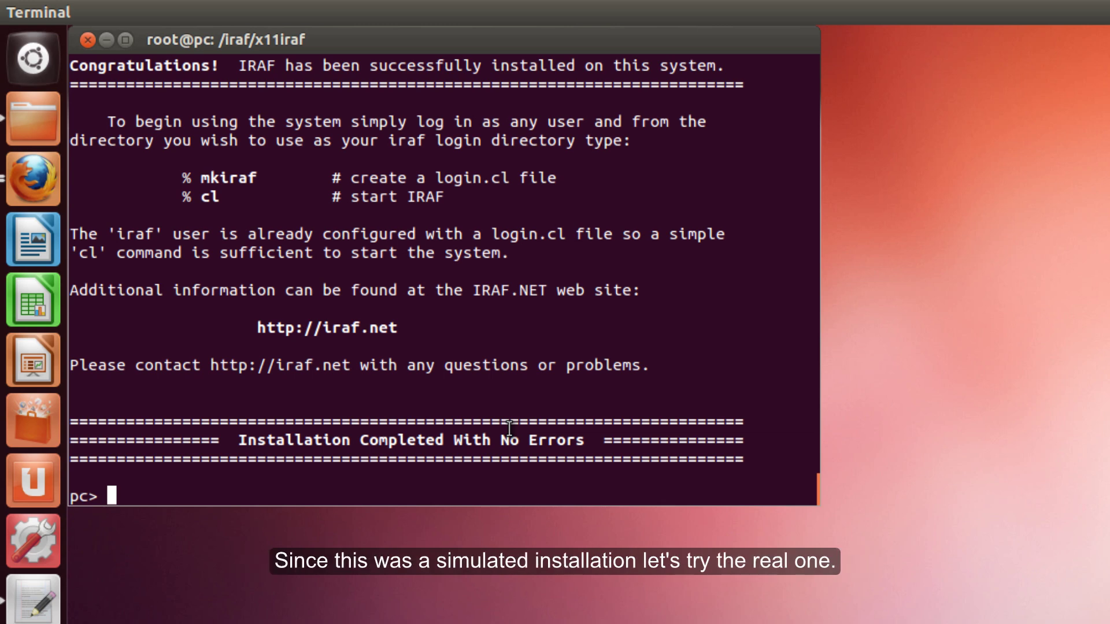
Rerun ./install without -n and accept the default root, image and cache directories.
{"action": "key", "text": "Up"}
{"action": "key", "text": "BackSpace"}
{"action": "key", "text": "BackSpace"}
{"action": "key", "text": "BackSpace"}
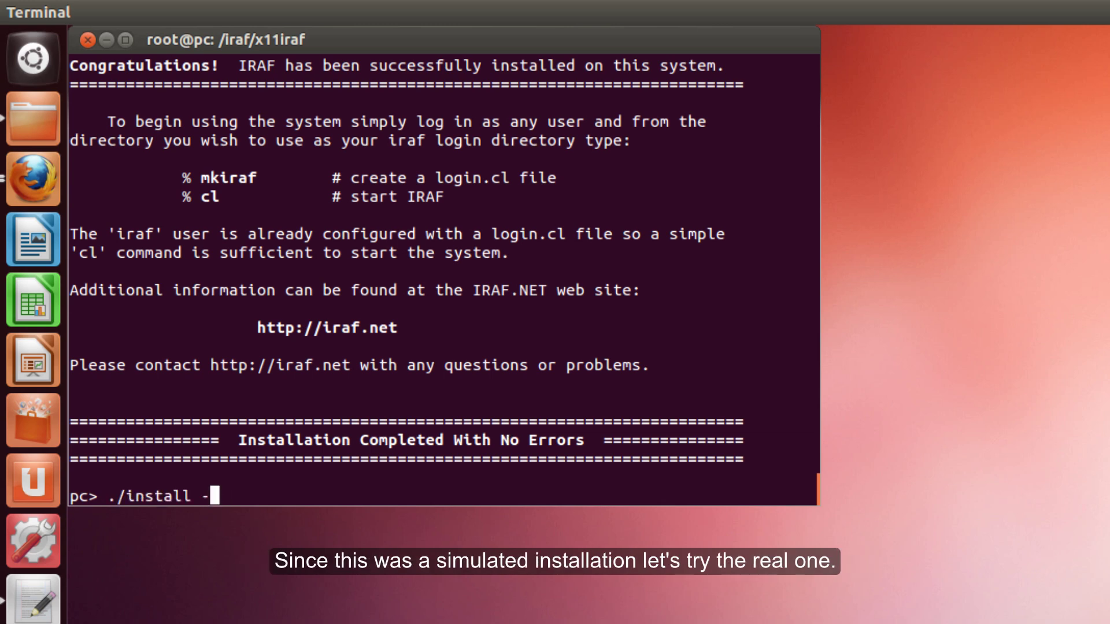
{"action": "key", "text": "Return"}
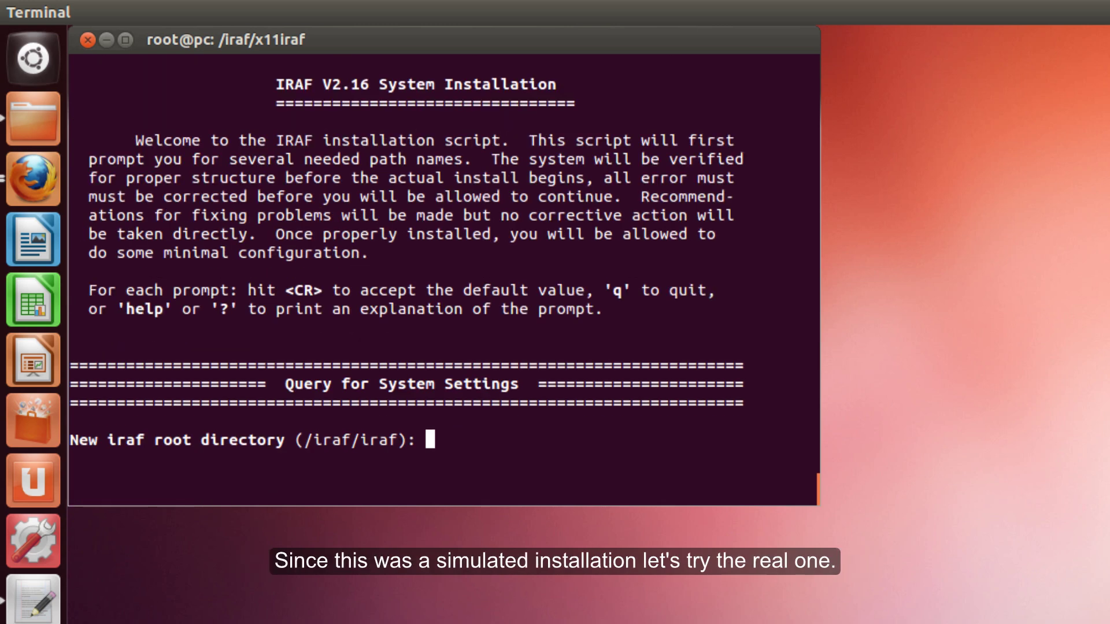
{"action": "key", "text": "Return"}
{"action": "key", "text": "Return"}
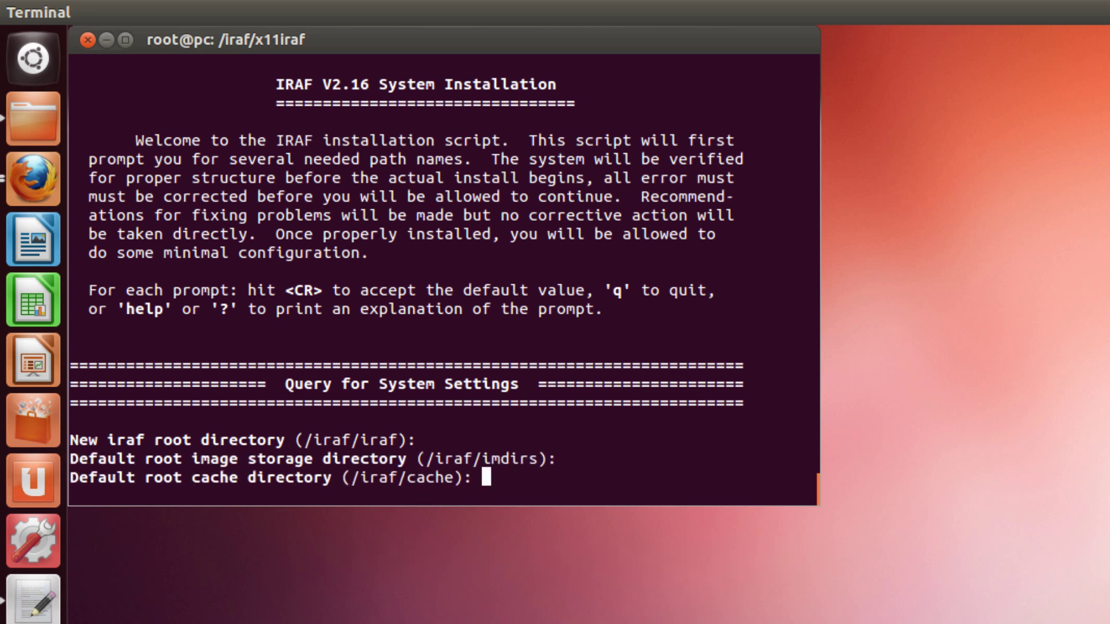
{"action": "key", "text": "Return"}
{"action": "key", "text": "Return"}
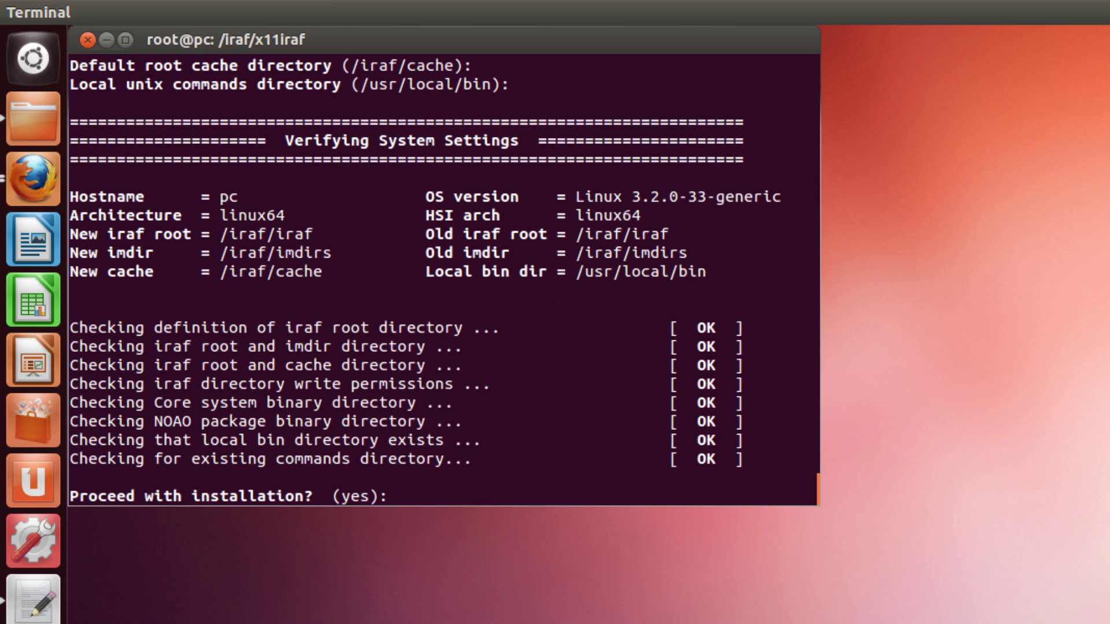
{"action": "key", "text": "Return"}
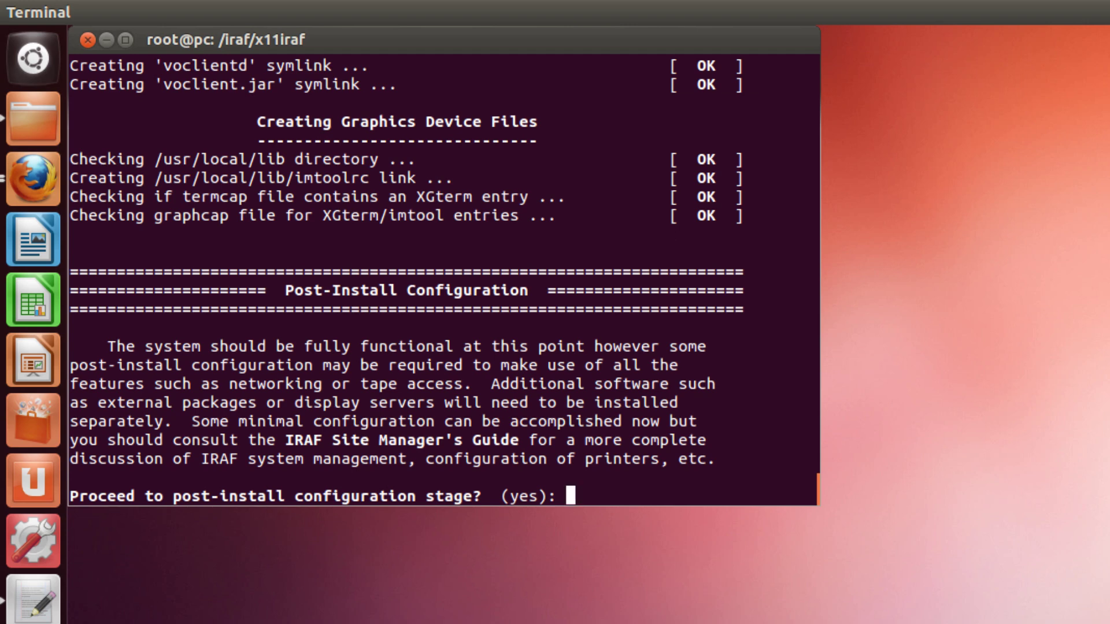
{"action": "key", "text": "Return"}
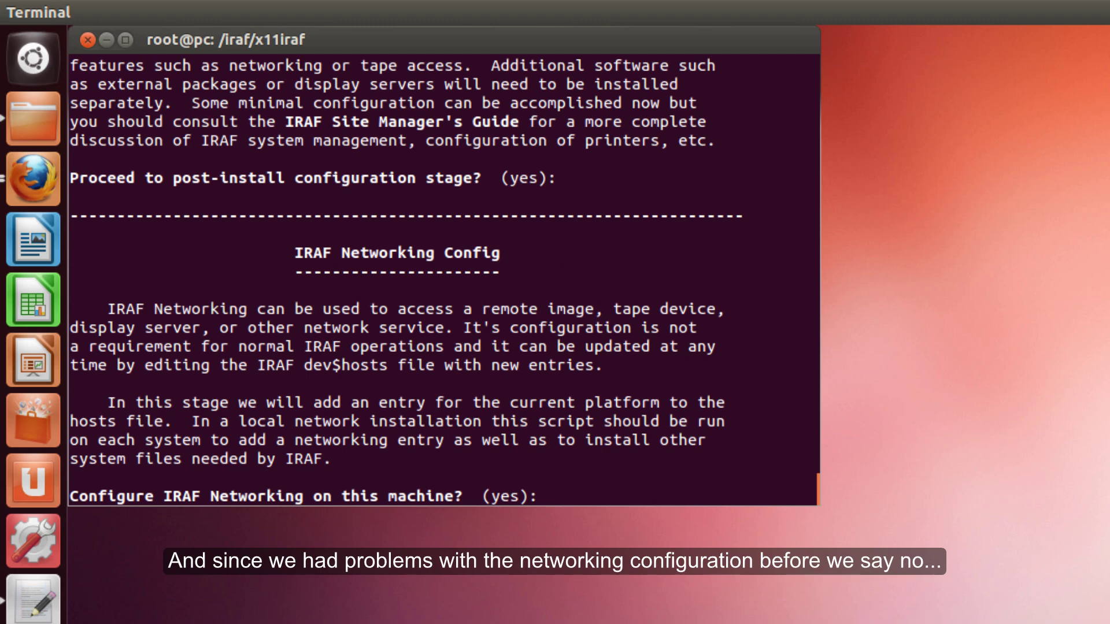
Answer no to networking setup and accept the tapecap and HSI-binary deletion defaults.
{"action": "type", "text": "no"}
{"action": "key", "text": "Return"}
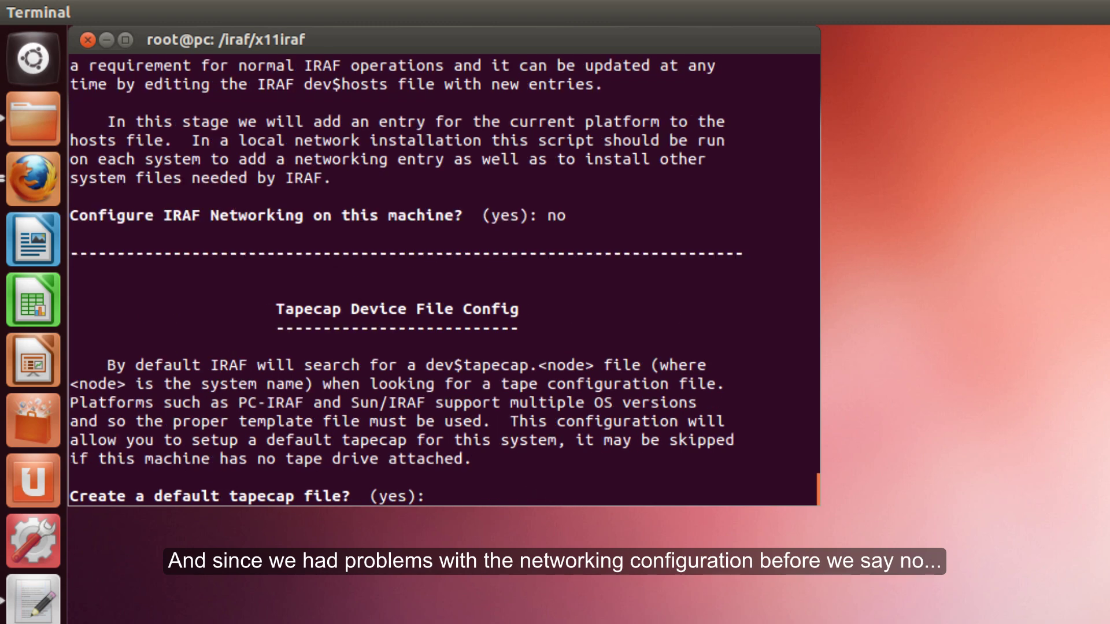
{"action": "key", "text": "Return"}
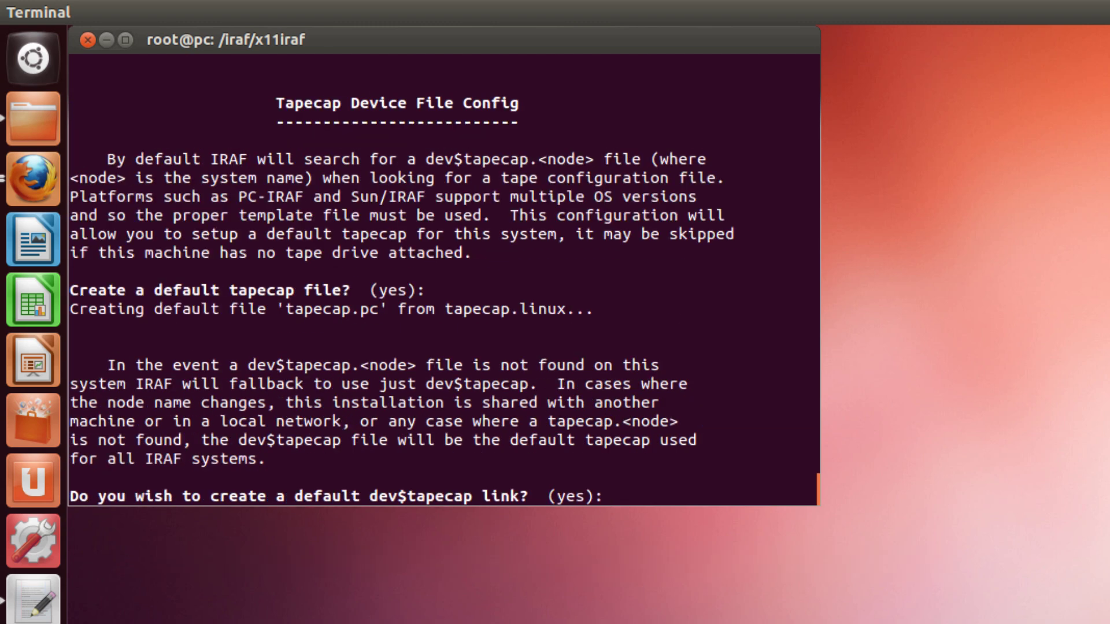
{"action": "key", "text": "Return"}
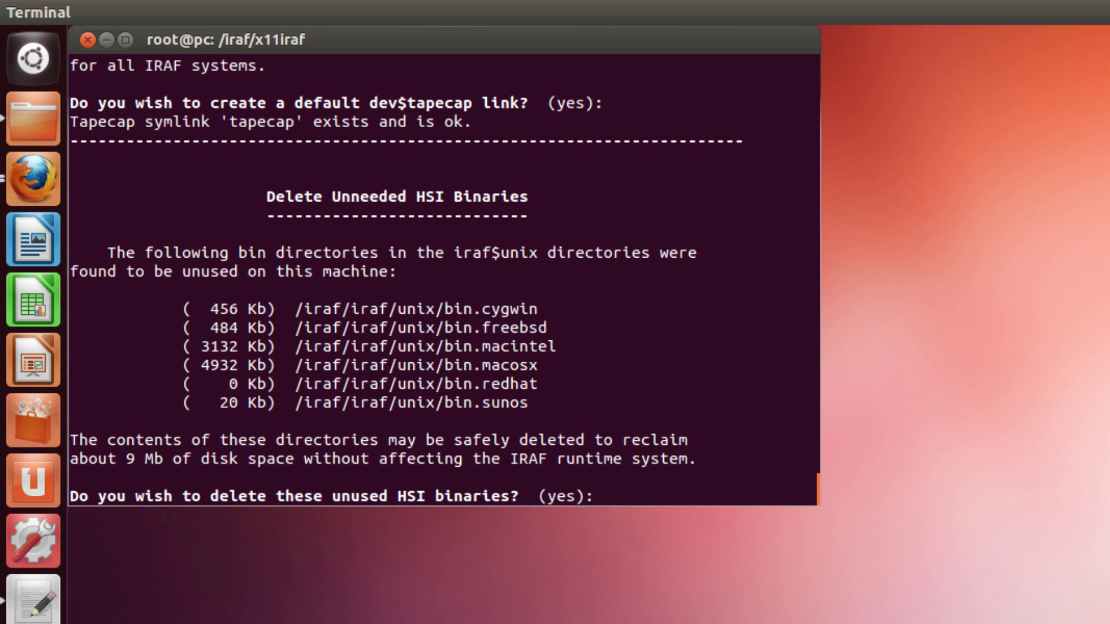
{"action": "key", "text": "Return"}
{"action": "key", "text": "Return"}
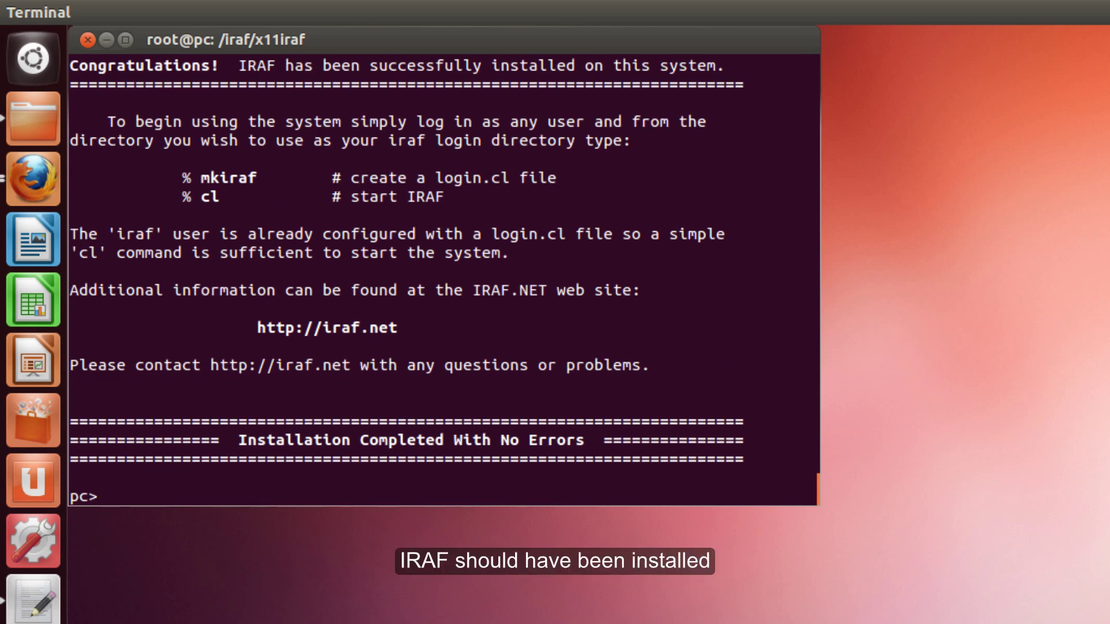
{"action": "key", "text": "ctrl+alt+t"}
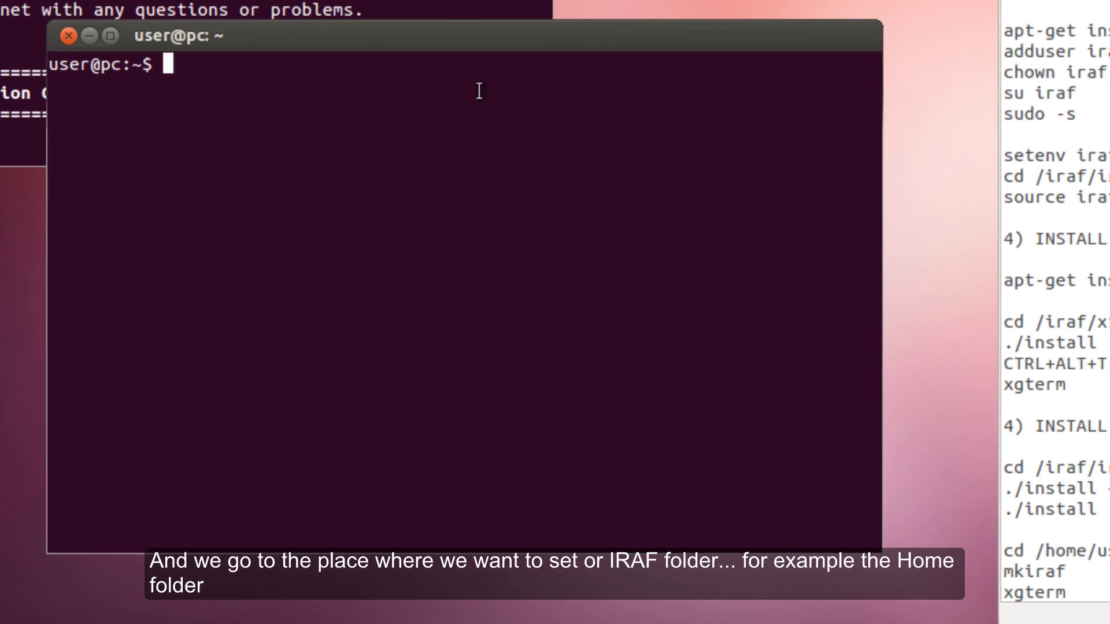
Create and enter an Iraf home folder, then run mkiraf with terminal type xgterm.
{"action": "type", "text": "mkdi"}
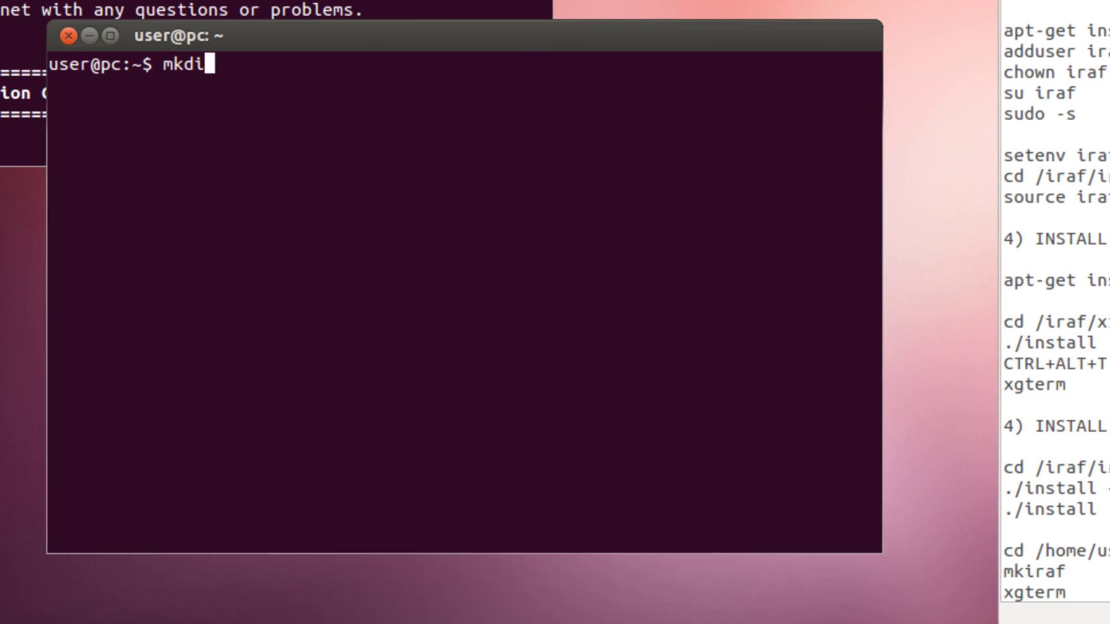
{"action": "type", "text": "r Iraf"}
{"action": "key", "text": "Return"}
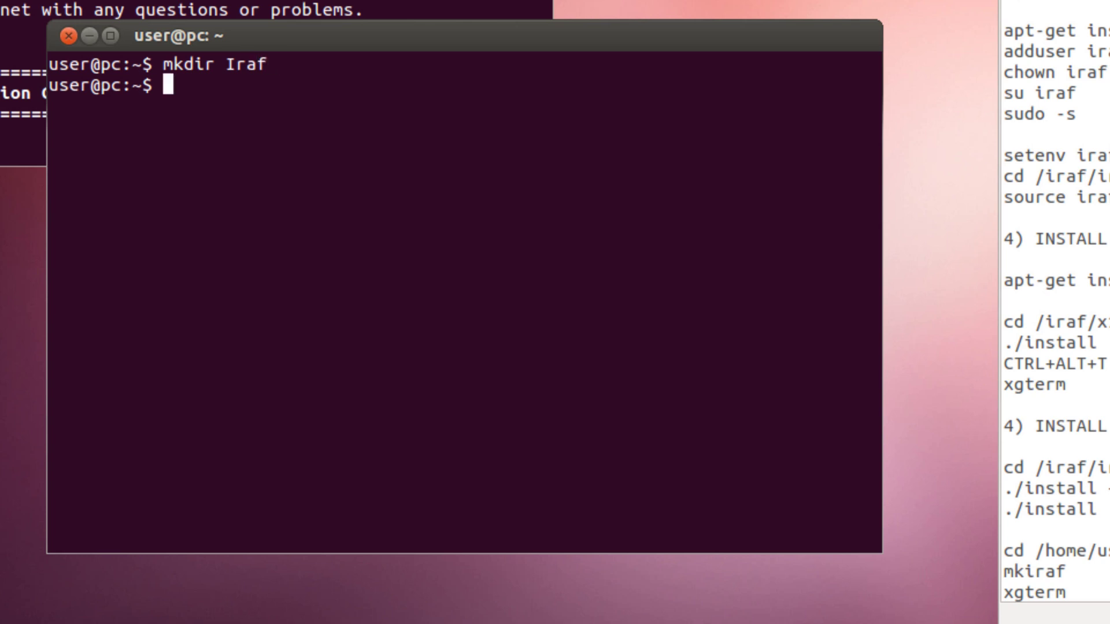
{"action": "type", "text": "cd Iraf"}
{"action": "key", "text": "Return"}
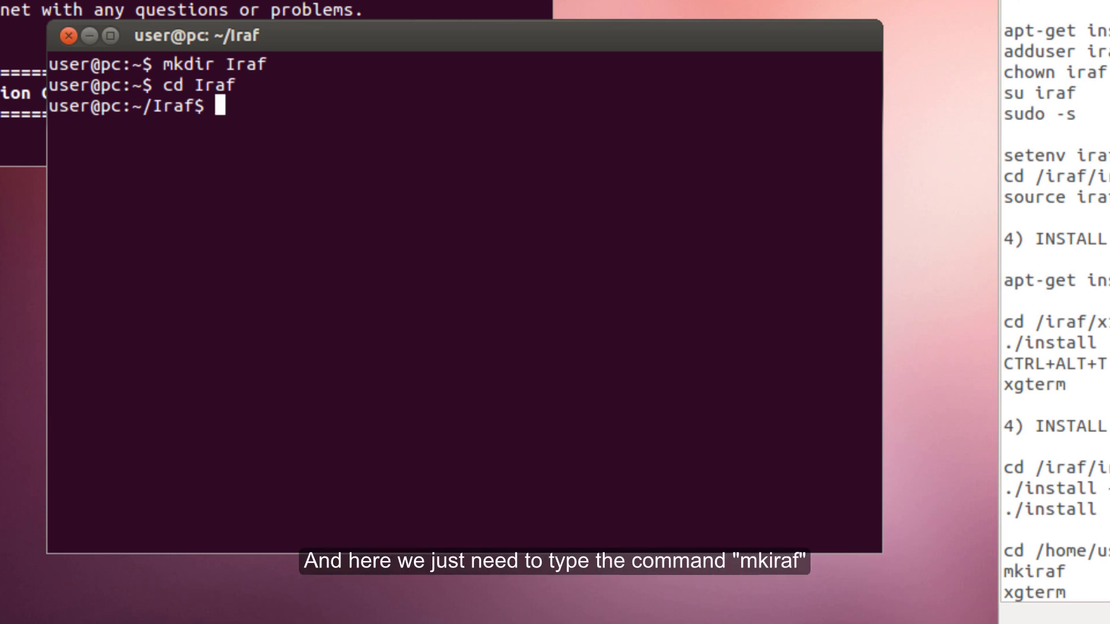
{"action": "type", "text": "mkiraf"}
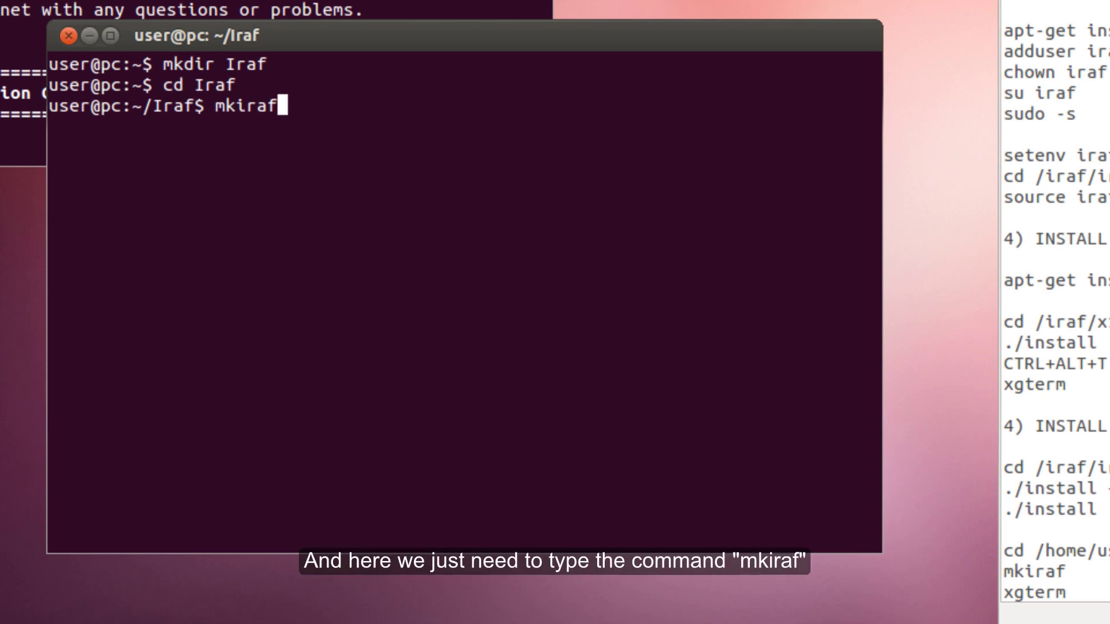
{"action": "key", "text": "Return"}
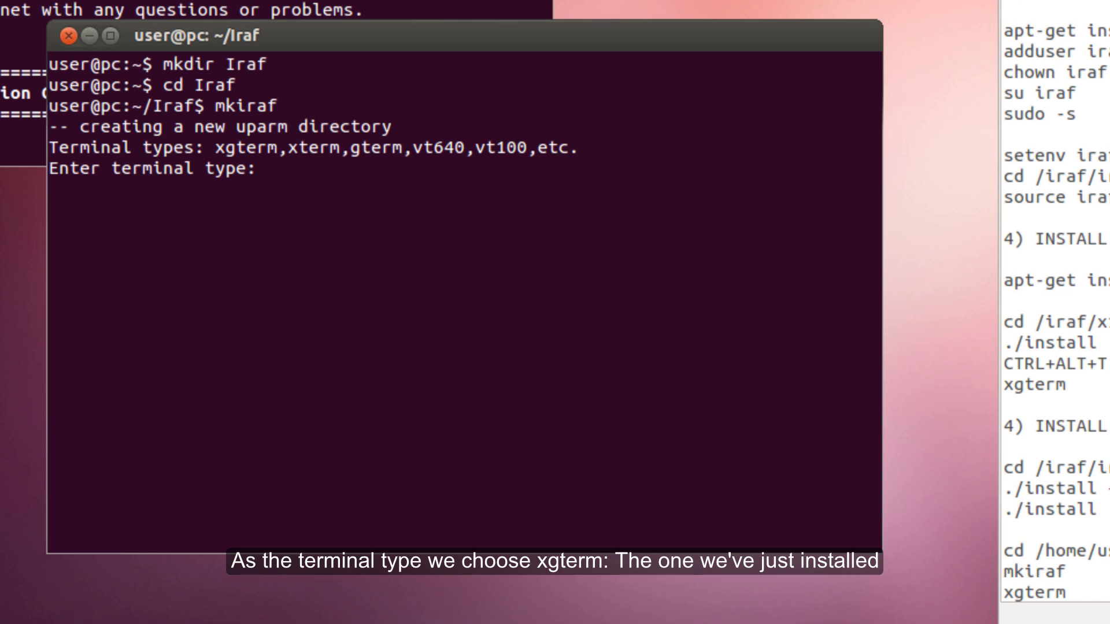
{"action": "type", "text": "xgterm"}
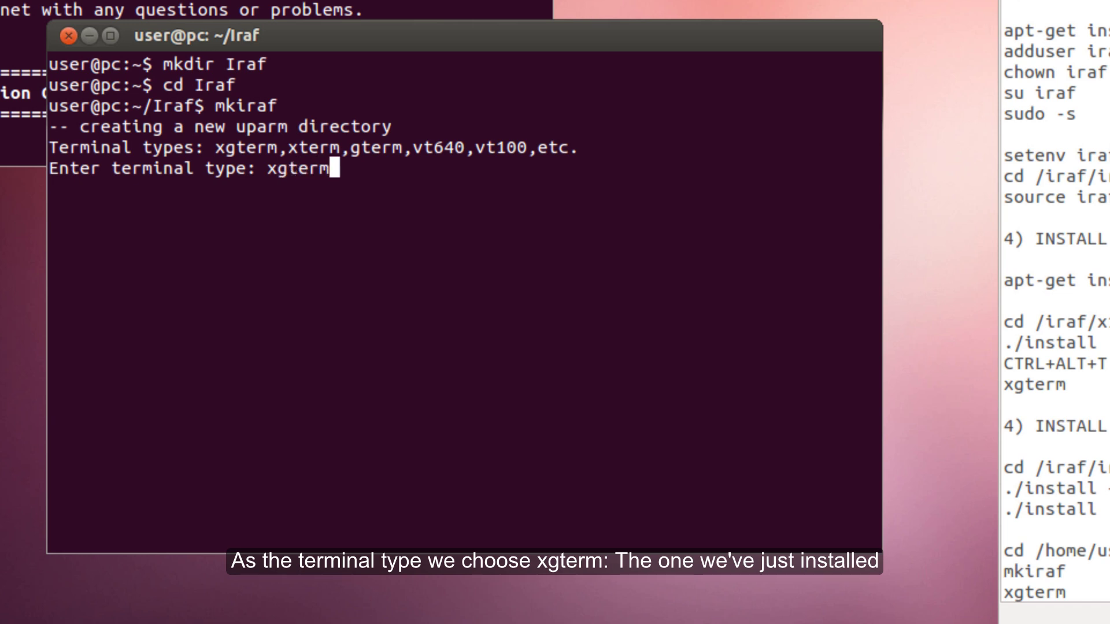
{"action": "key", "text": "Return"}
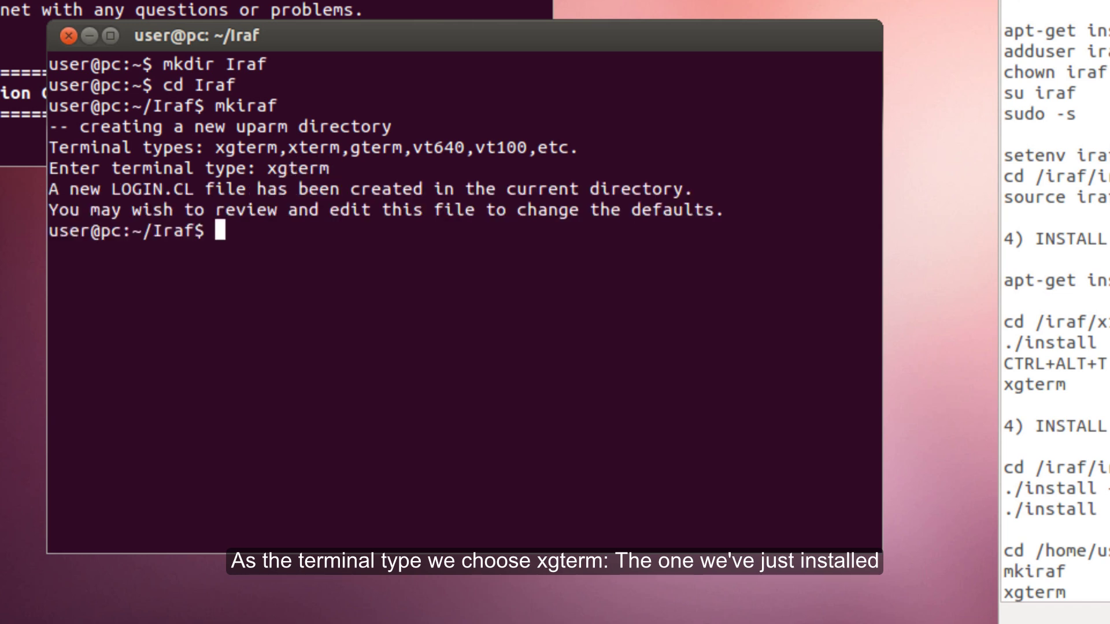
Launch xgterm, list login.cl and uparm in the Iraf folder, and start cl.
{"action": "double_click", "coordinate": [297, 168]}
{"action": "middle_click", "coordinate": [282, 240]}
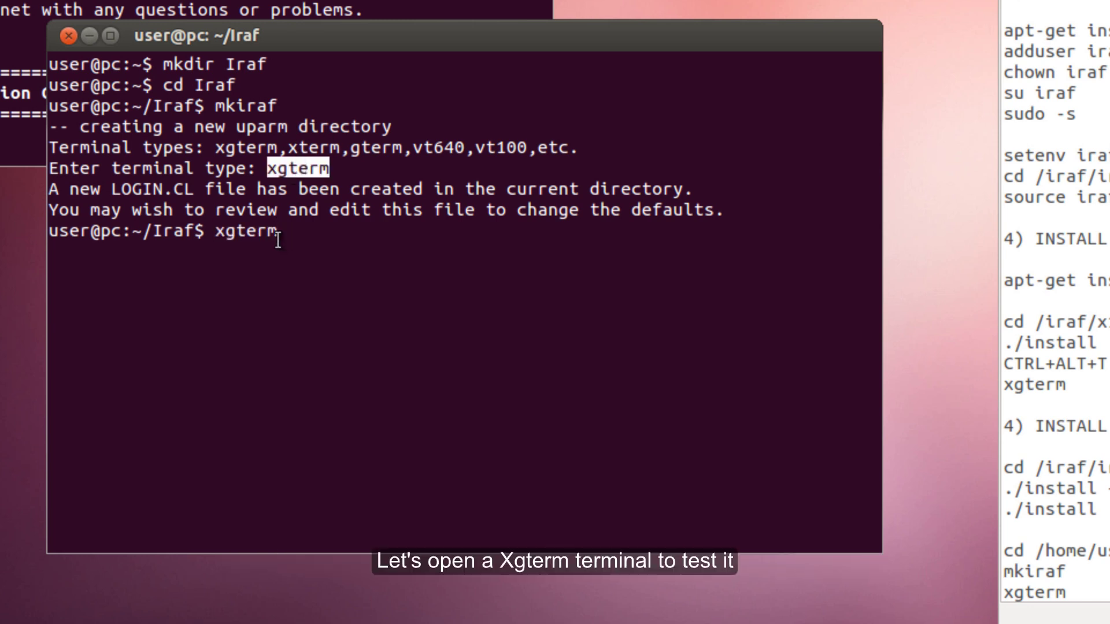
{"action": "key", "text": "Return"}
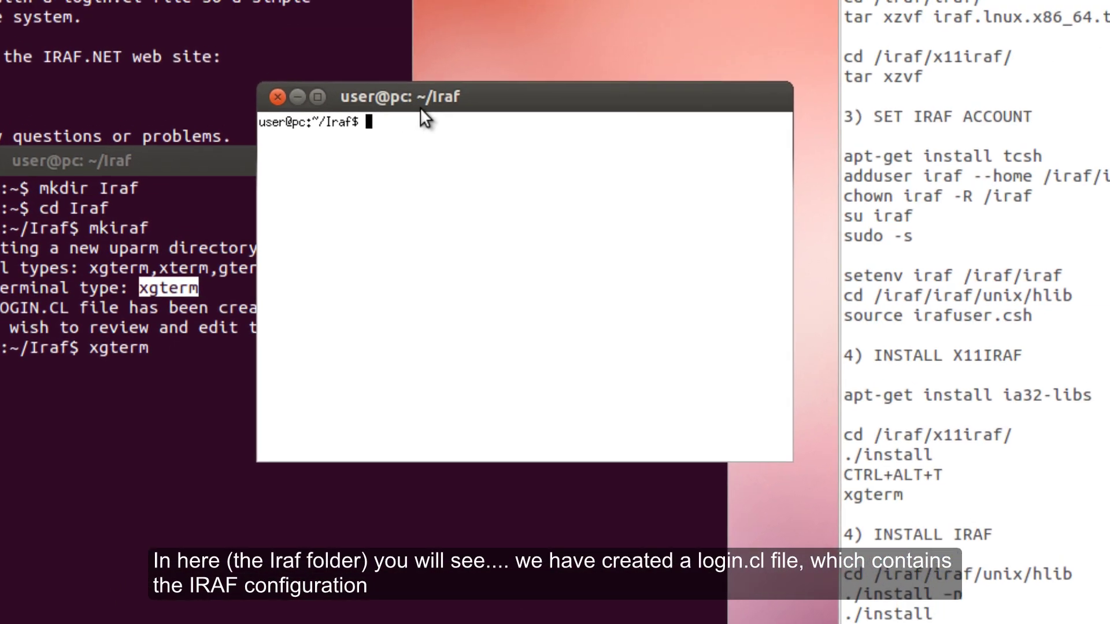
{"action": "type", "text": "ls"}
{"action": "key", "text": "Return"}
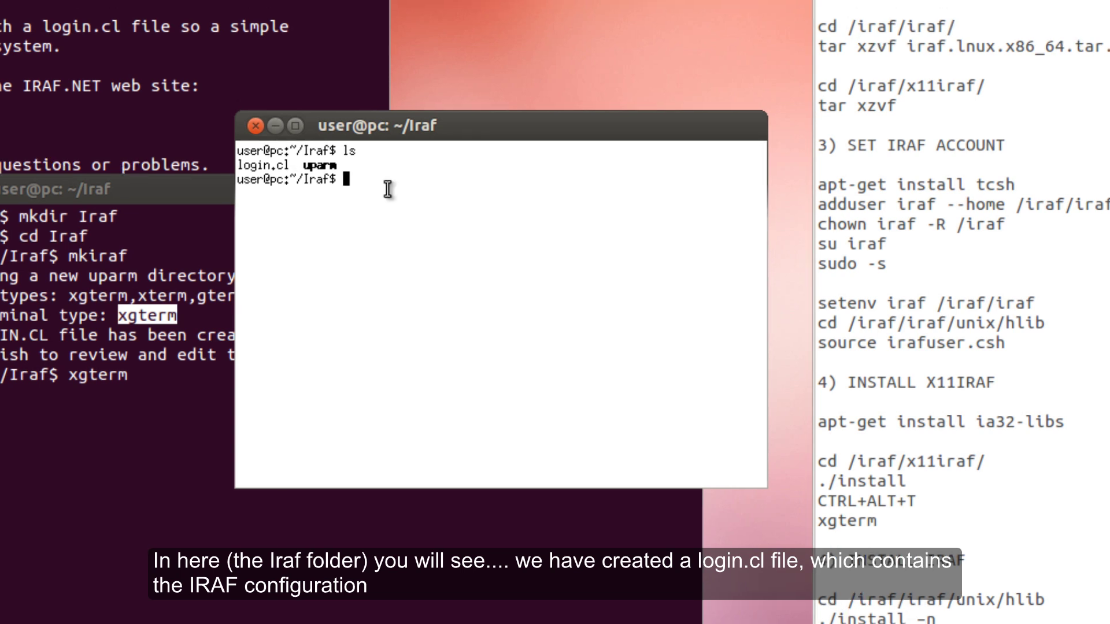
{"action": "type", "text": "cl"}
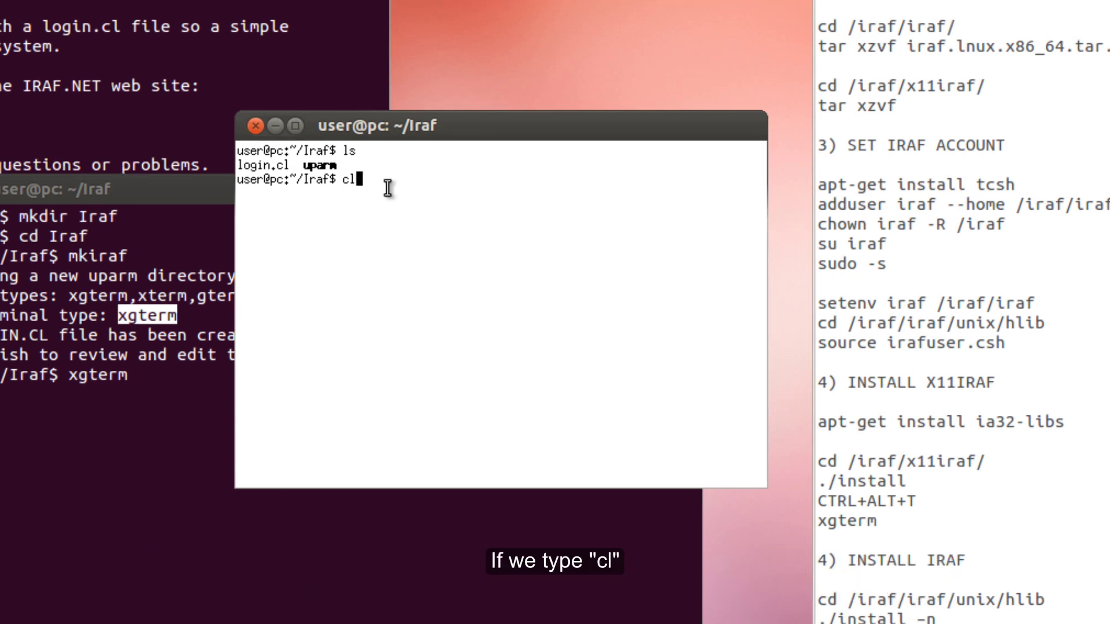
{"action": "key", "text": "Return"}
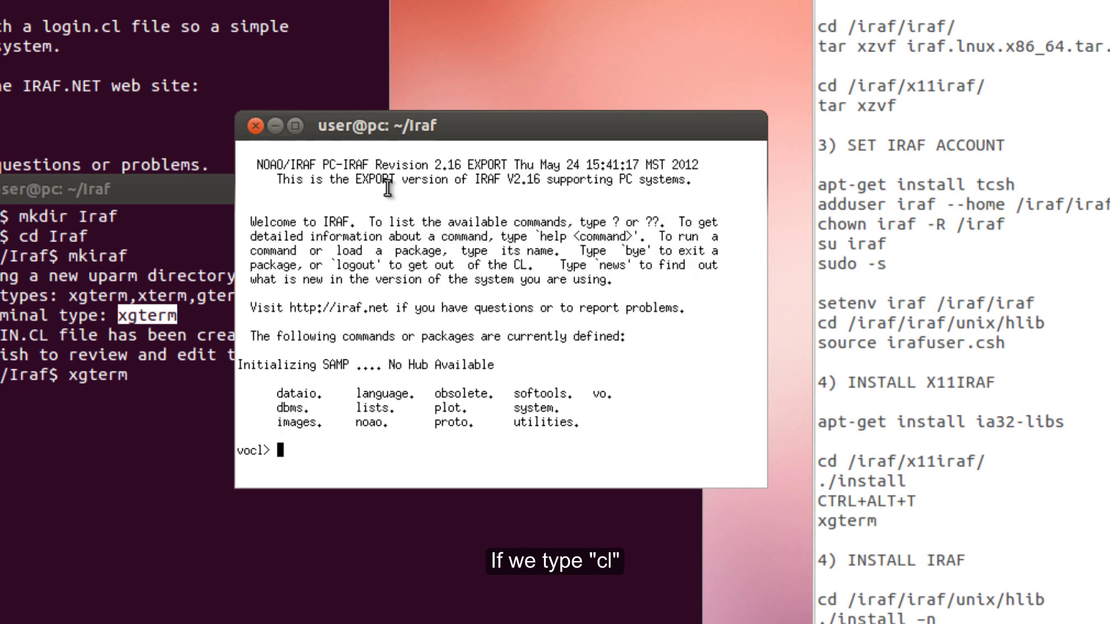